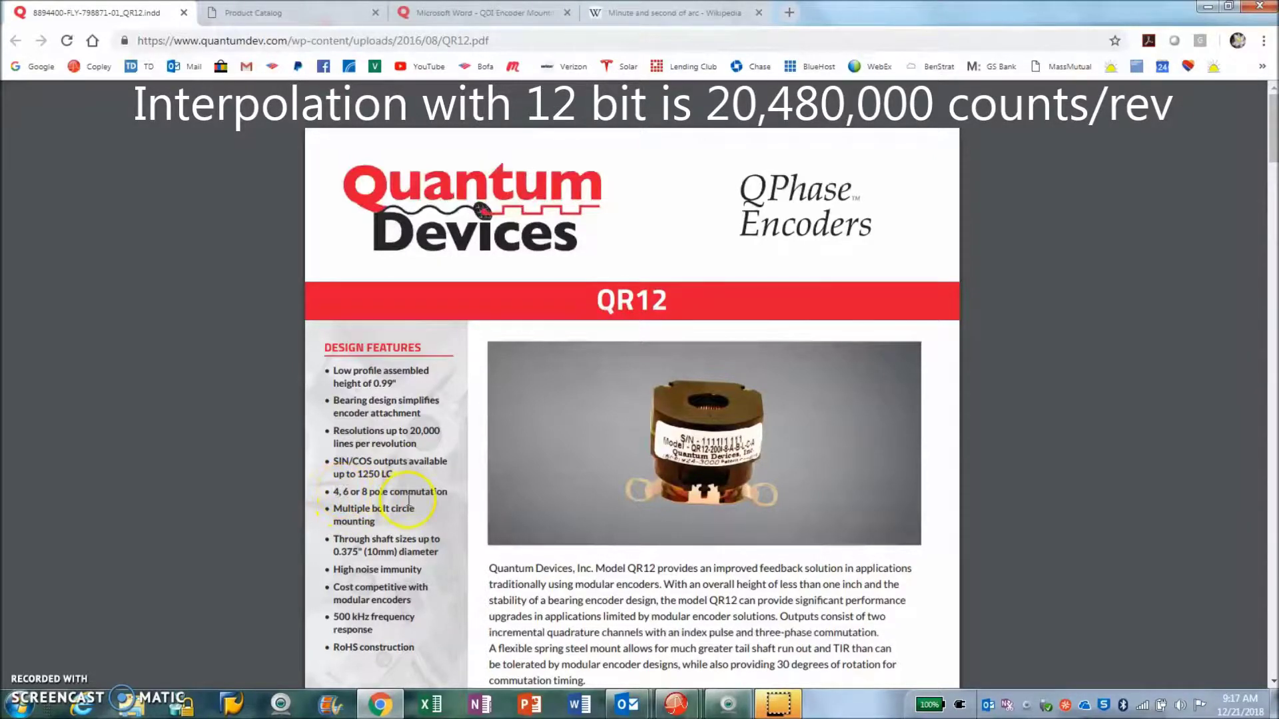
Scroll the QR12 datasheet down to the SIN/COS specifications and 15-pin connector pinout page
left_click_drag(1272, 152, 1268, 343)
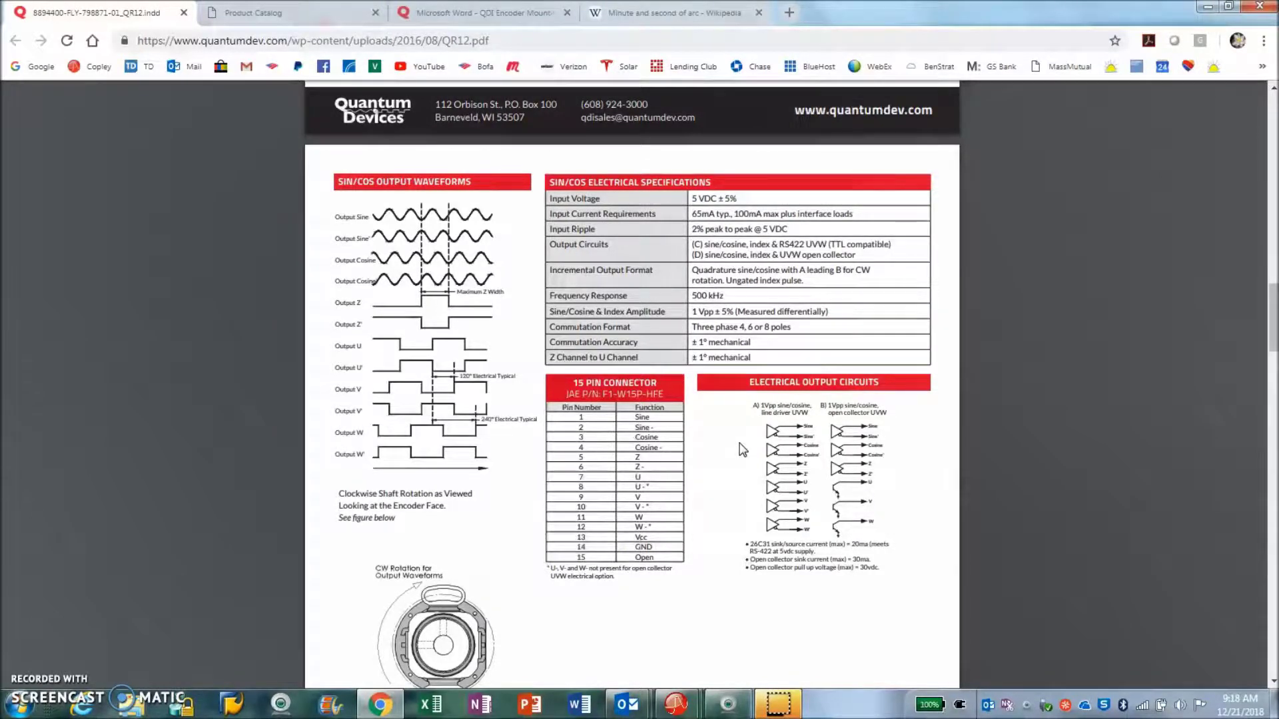
Scroll to the QR12 datasheet's final installation page, then switch to the Magmotor BFA23 catalog
scroll(802, 269, "down", 10)
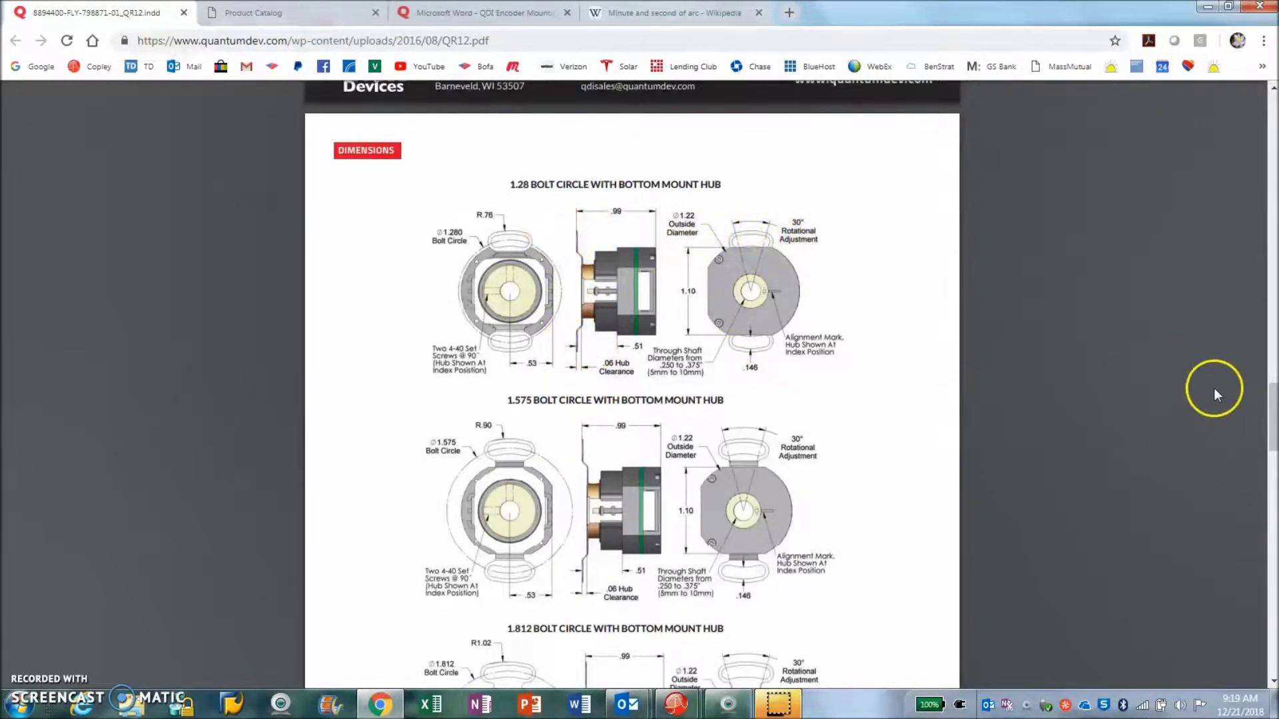
scroll(1269, 424, "down", 1)
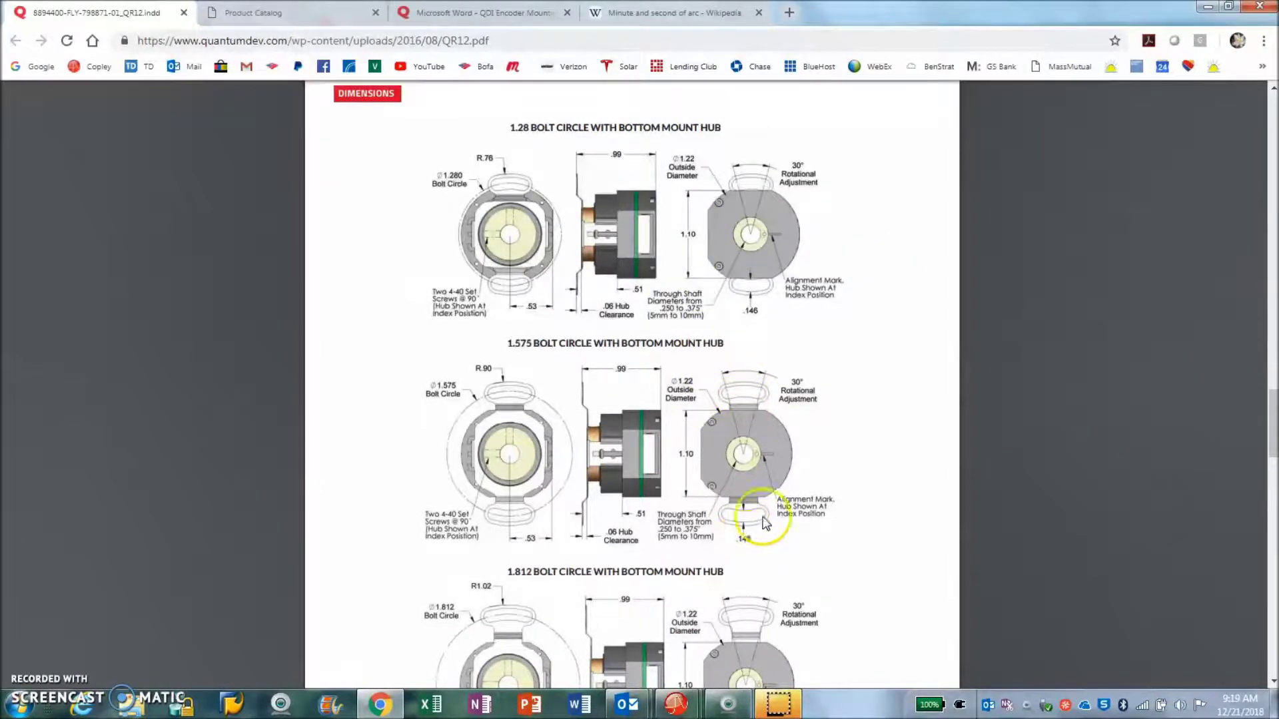
scroll(1269, 426, "down", 2)
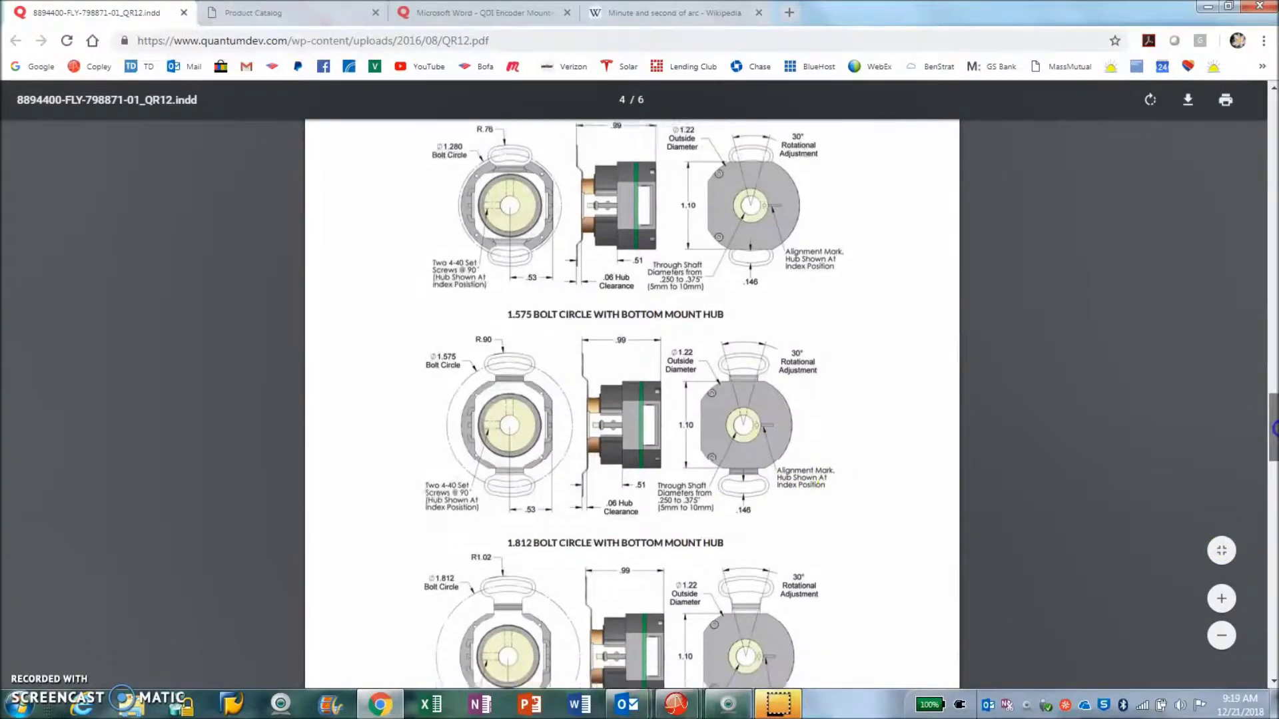
left_click_drag(1272, 440, 1269, 652)
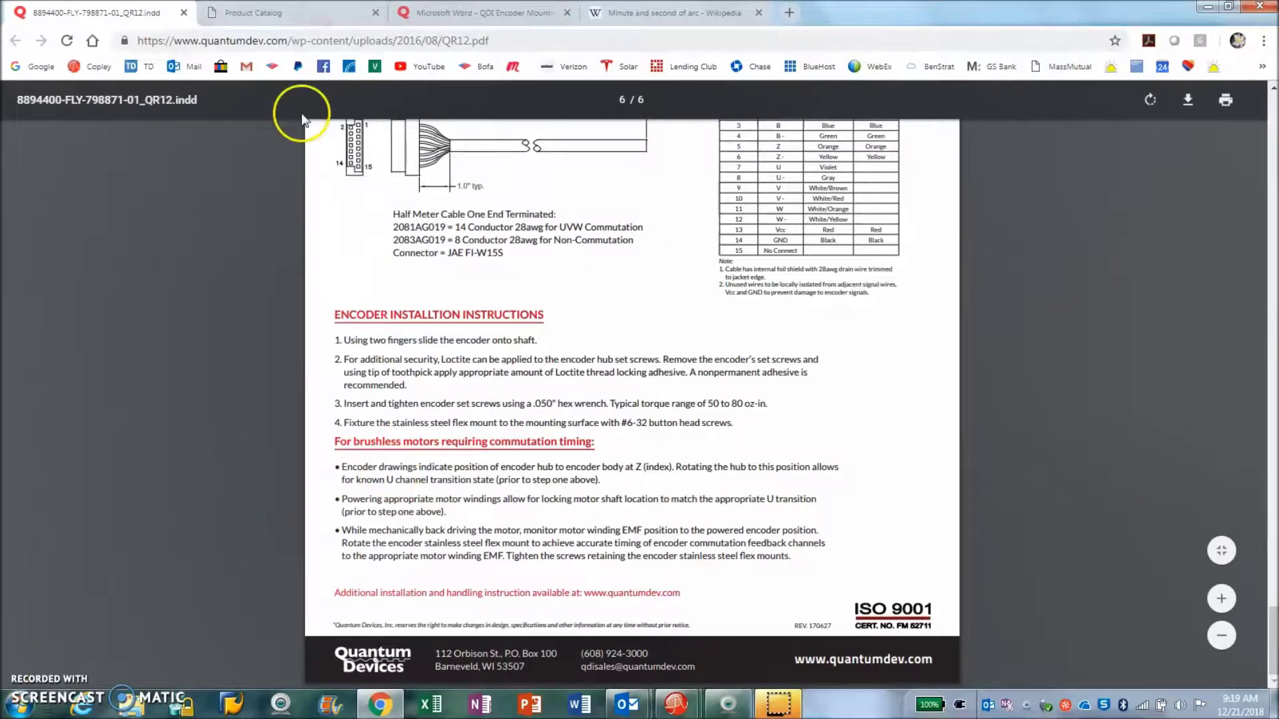
left_click(276, 14)
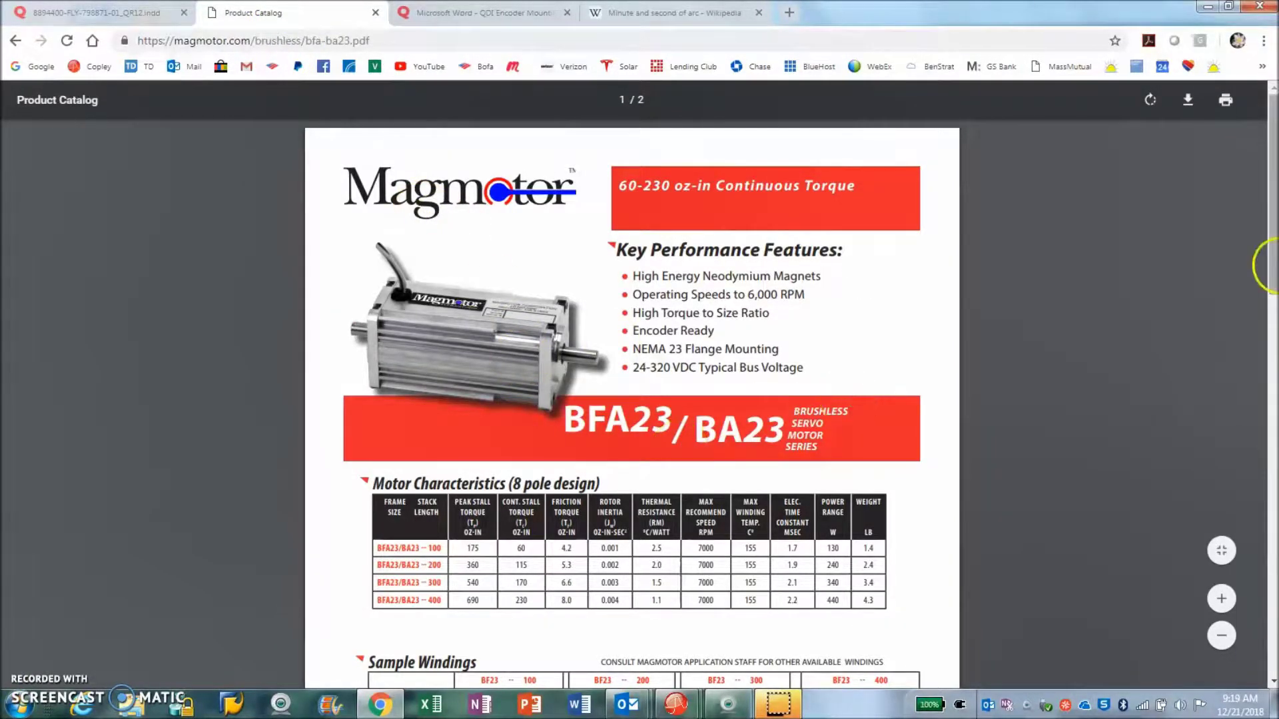
Scroll the Magmotor catalog to page 2's BFA23 mounting drawings, then move to the mounting instructions PDF
left_click_drag(1273, 250, 1263, 631)
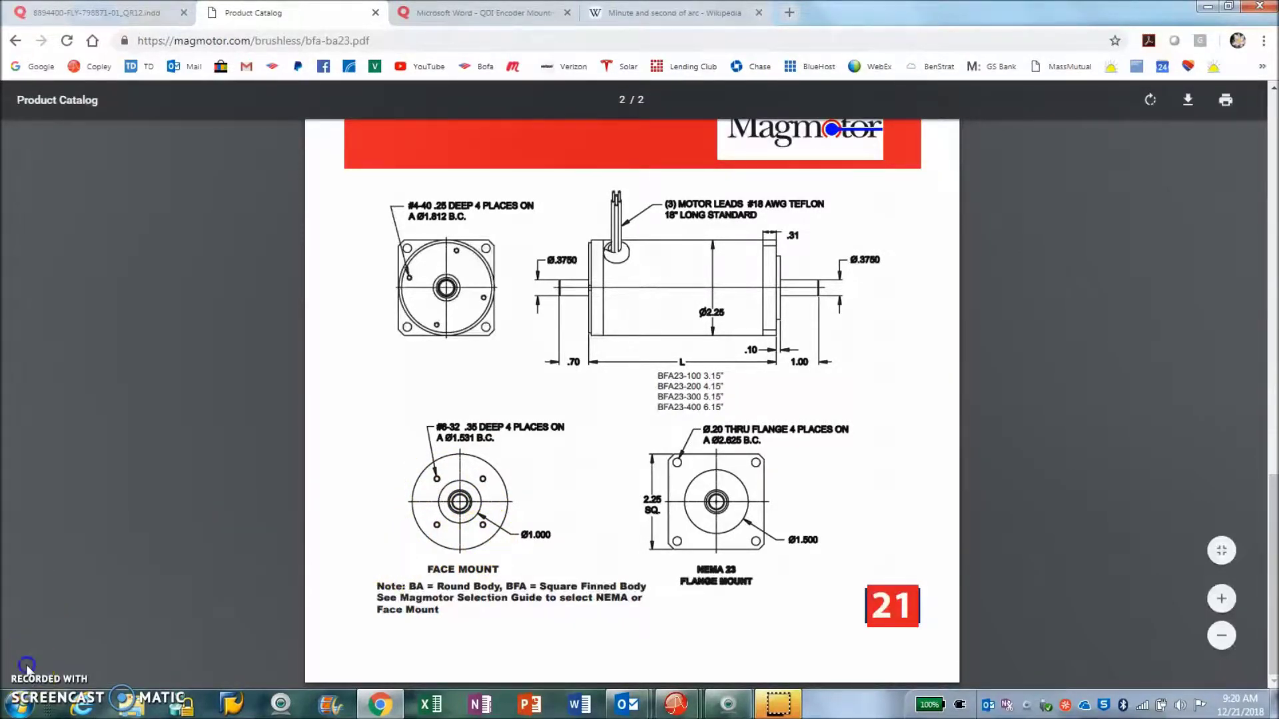
key("ctrl+Tab")
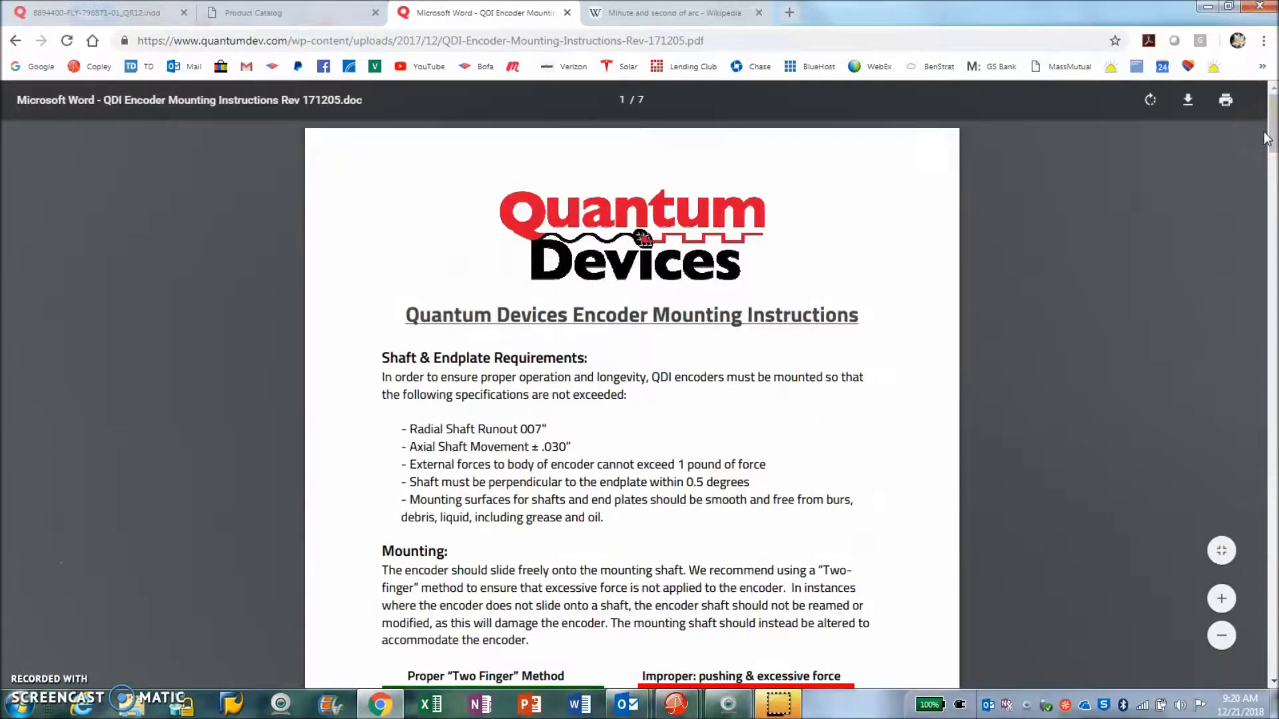
Scroll the QDI mounting instructions to page 7, then switch to the Minute and second of arc article
left_click_drag(1272, 131, 1274, 167)
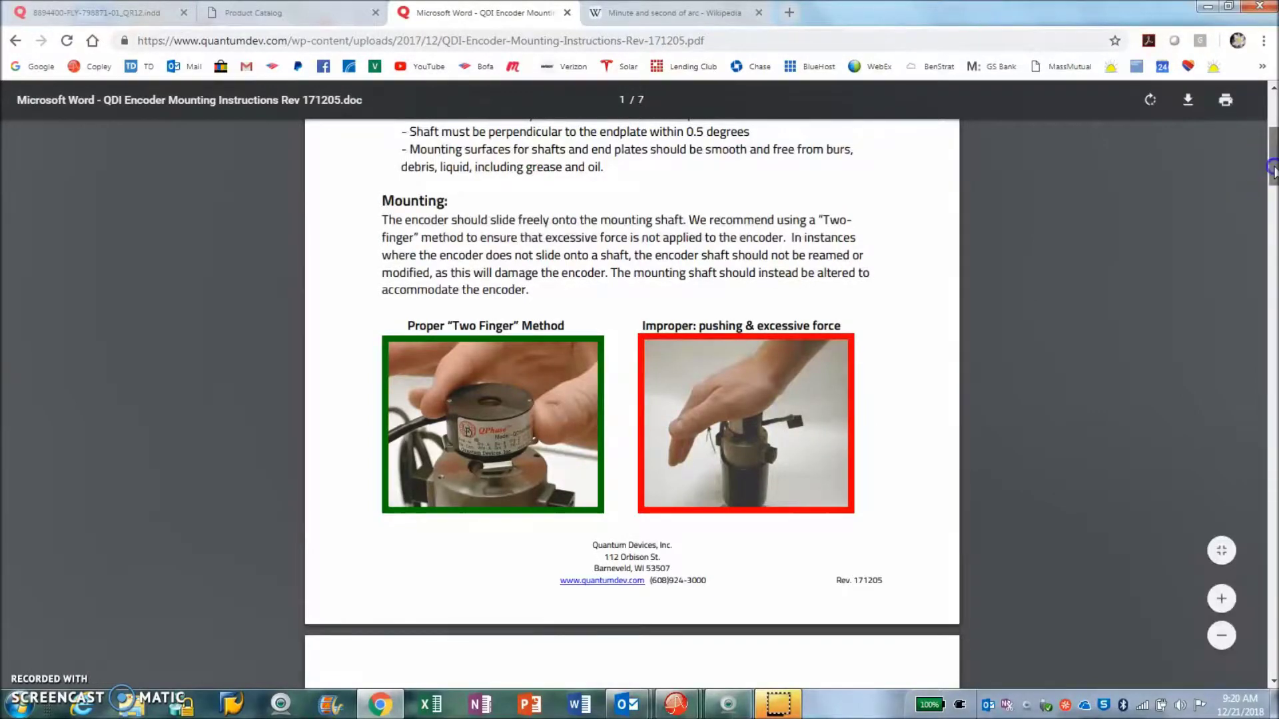
scroll(1274, 192, "down", 5)
left_click_drag(1274, 185, 1272, 227)
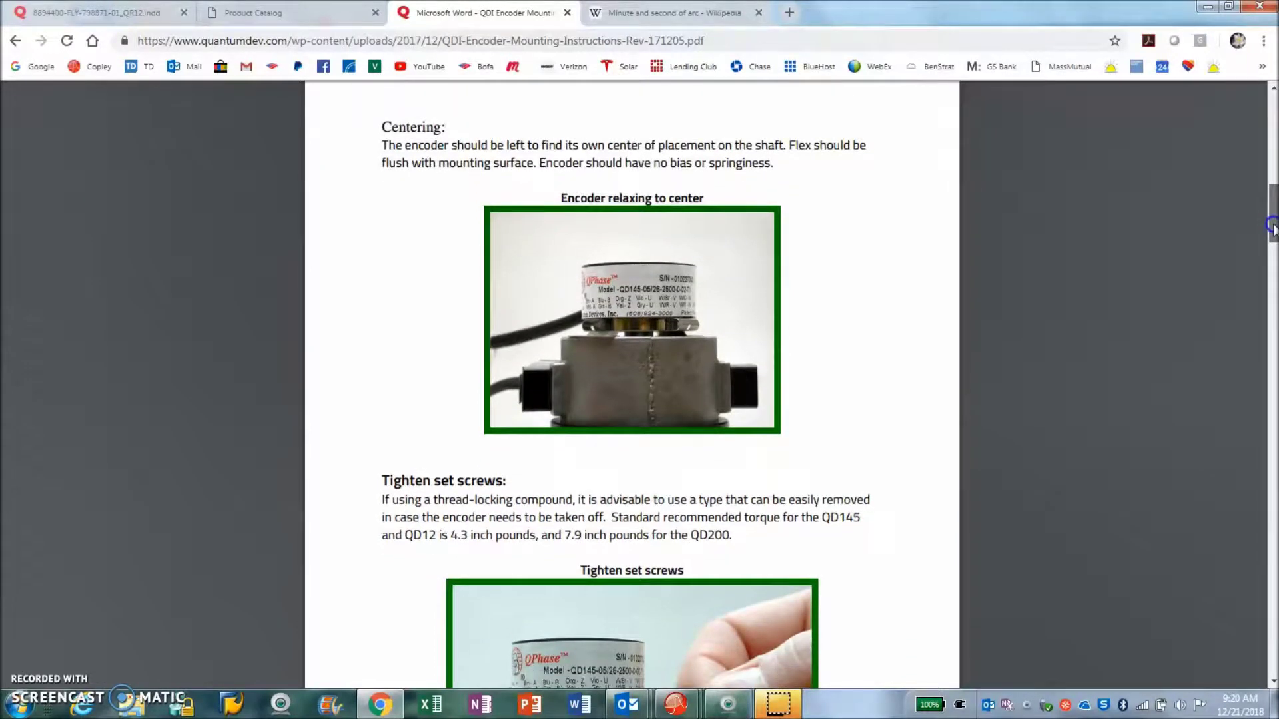
left_click_drag(1273, 230, 1268, 387)
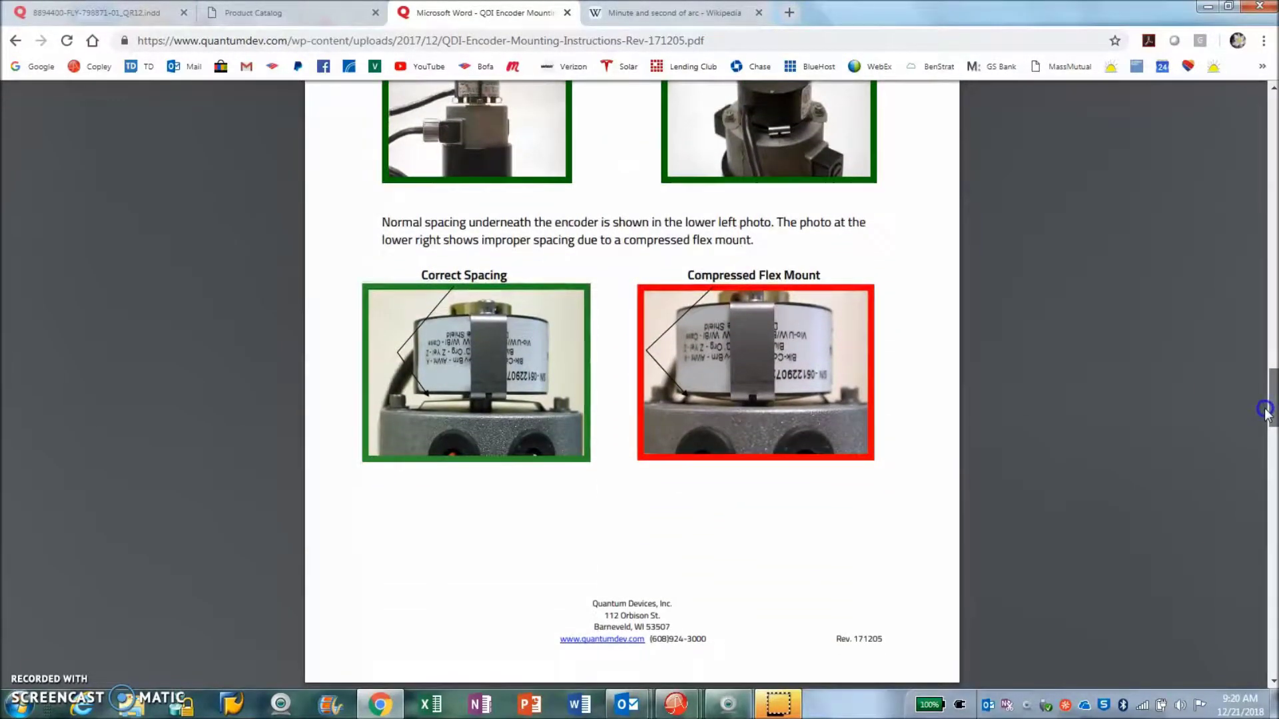
left_click_drag(1266, 406, 1249, 660)
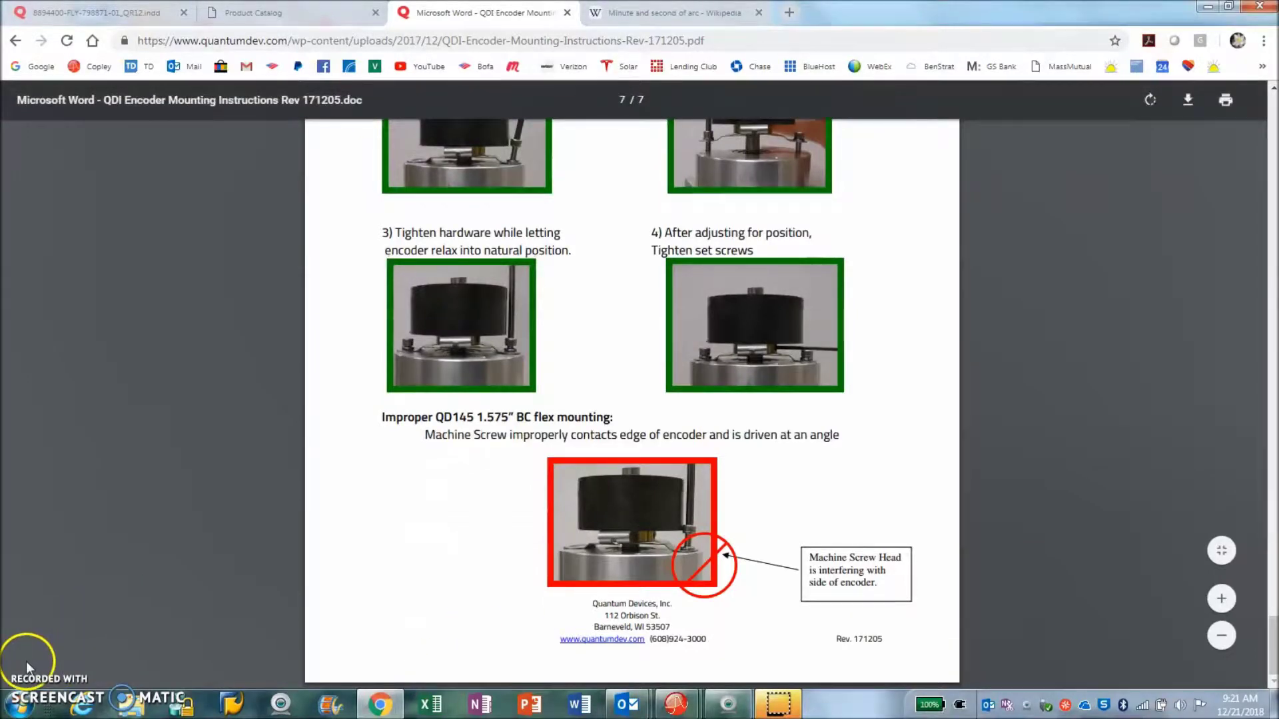
key("ctrl+Tab")
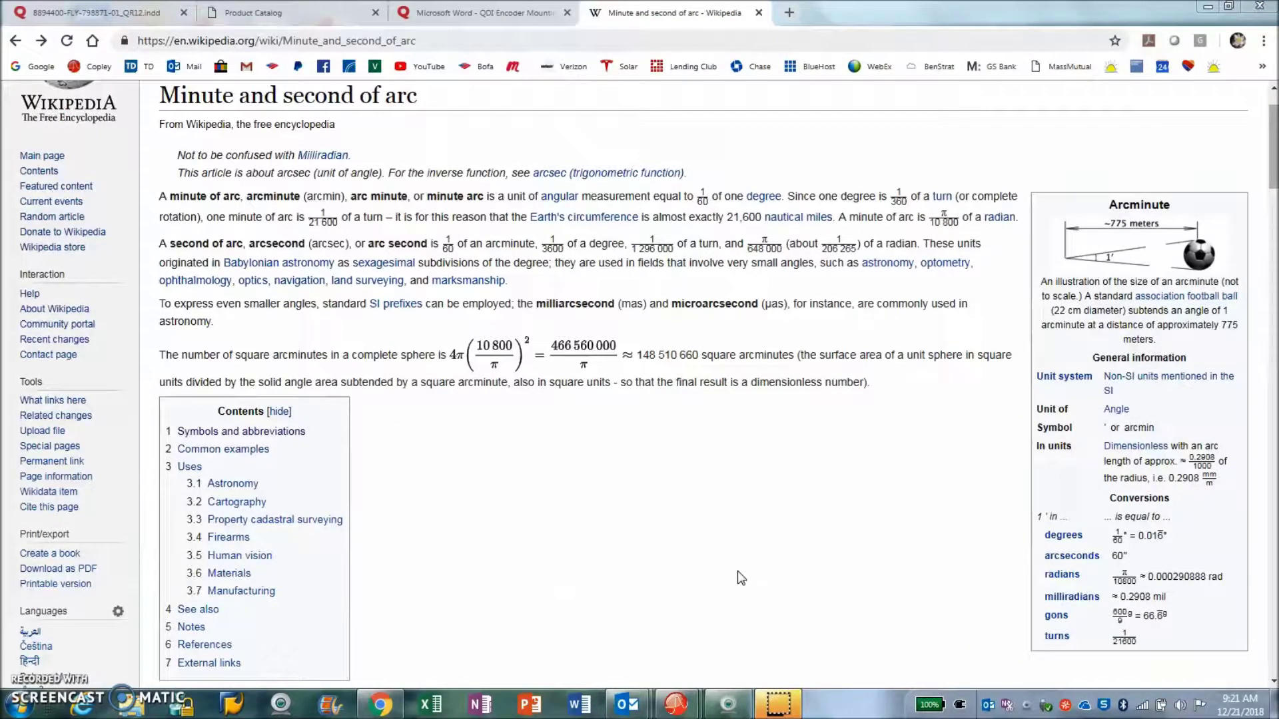
Bring the sexagesimal angle table under Symbols and abbreviations into view
left_click(771, 578)
left_click(18, 704)
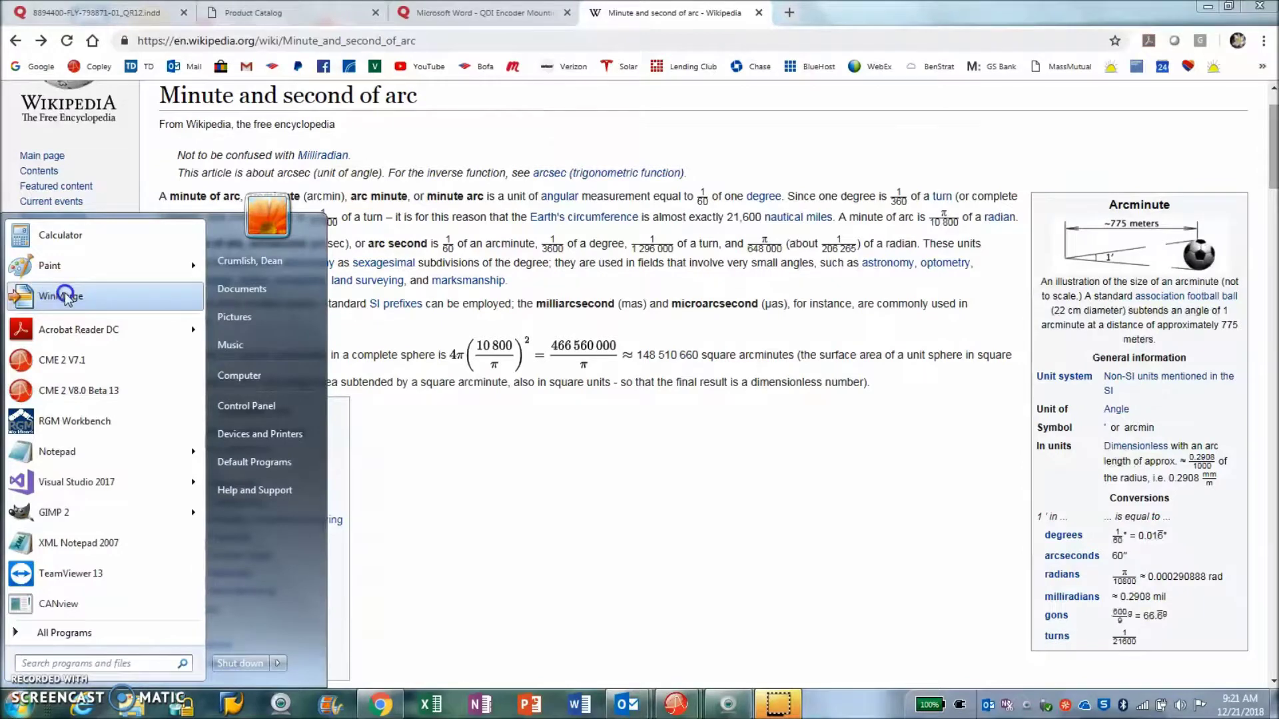
left_click(587, 409)
left_click_drag(1274, 157, 1274, 222)
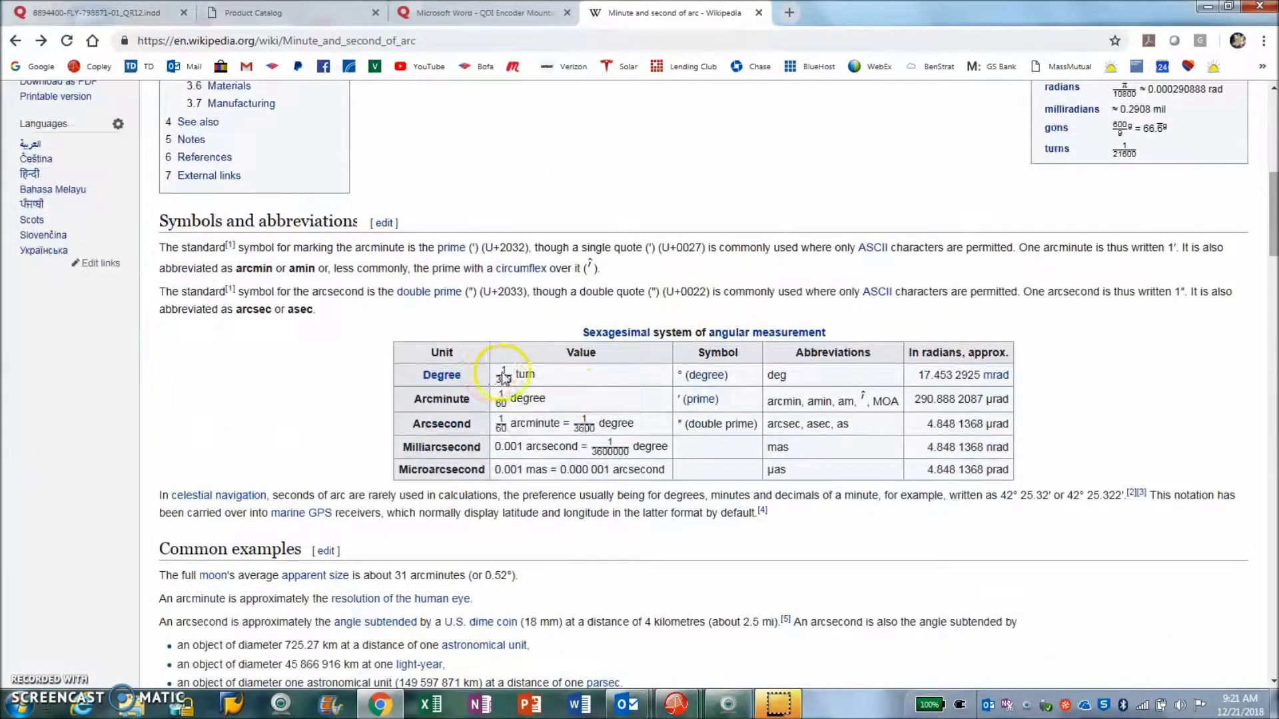
Launch Calculator from the Start menu and position it higher over the table
left_click(19, 705)
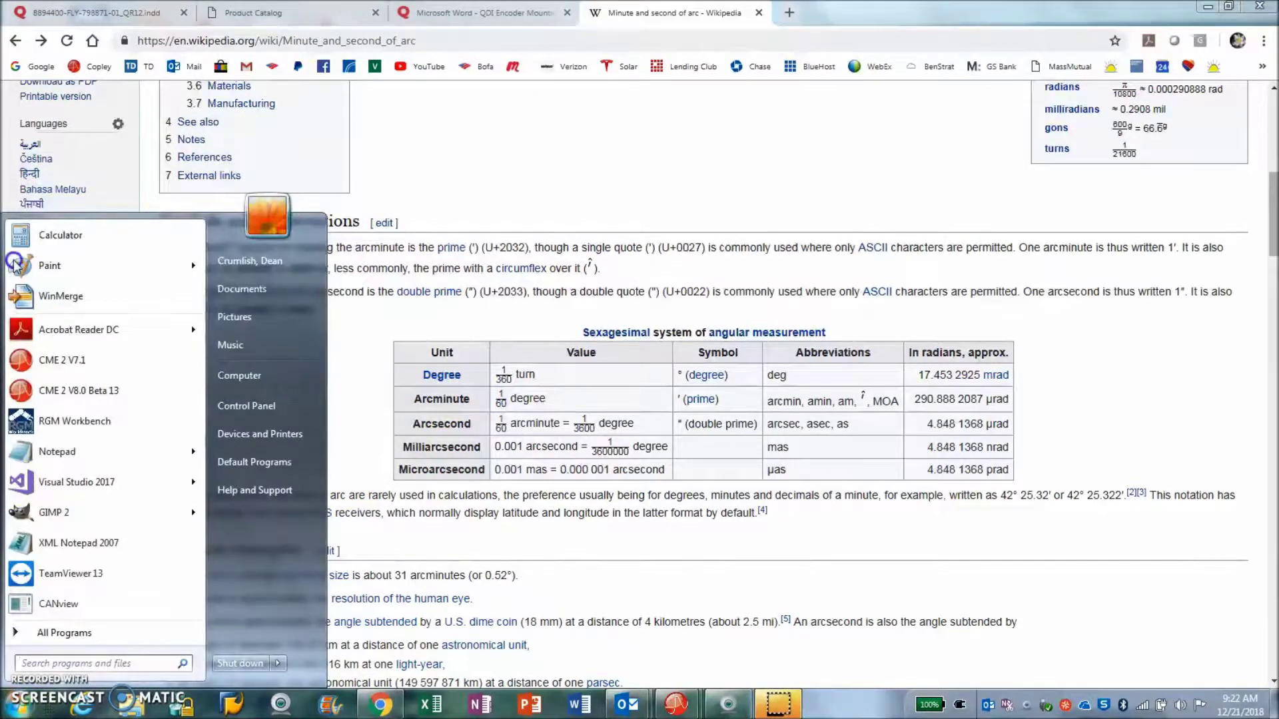
left_click(39, 234)
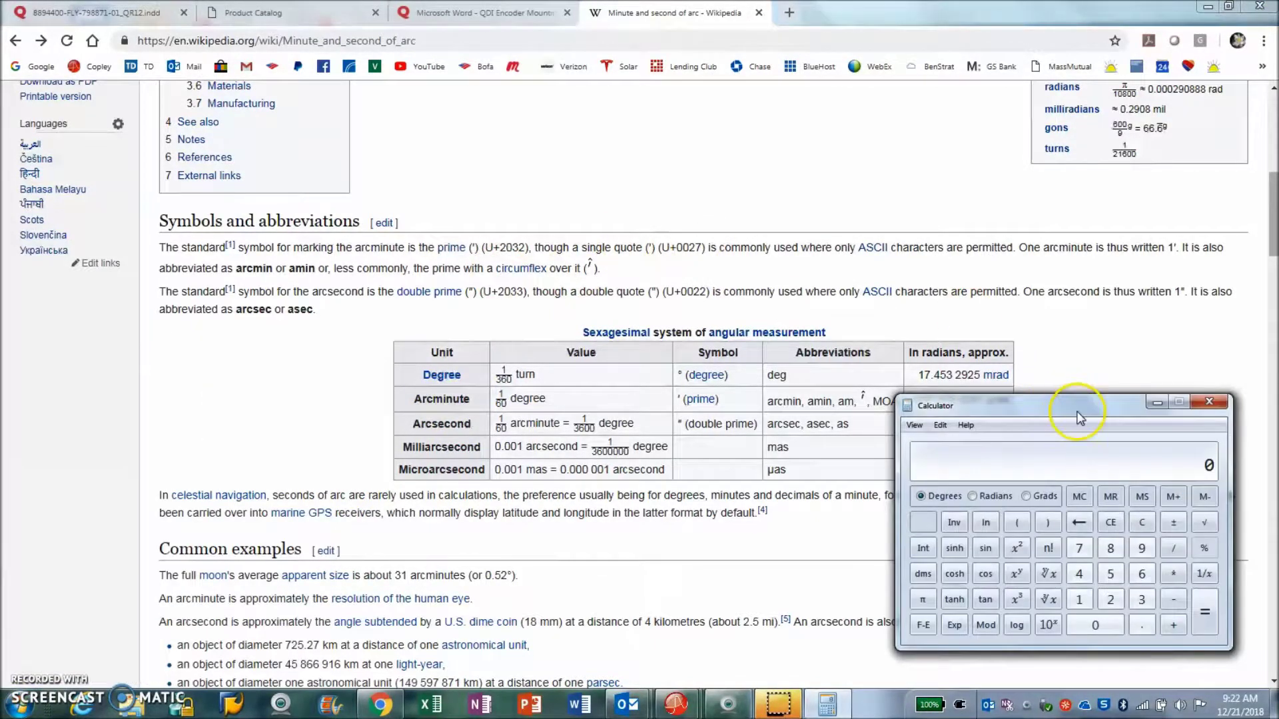
left_click_drag(1079, 418, 1071, 293)
Compute 1 ÷ 360 in Calculator, after clearing a mistaken 1360 entry
left_click(1071, 475)
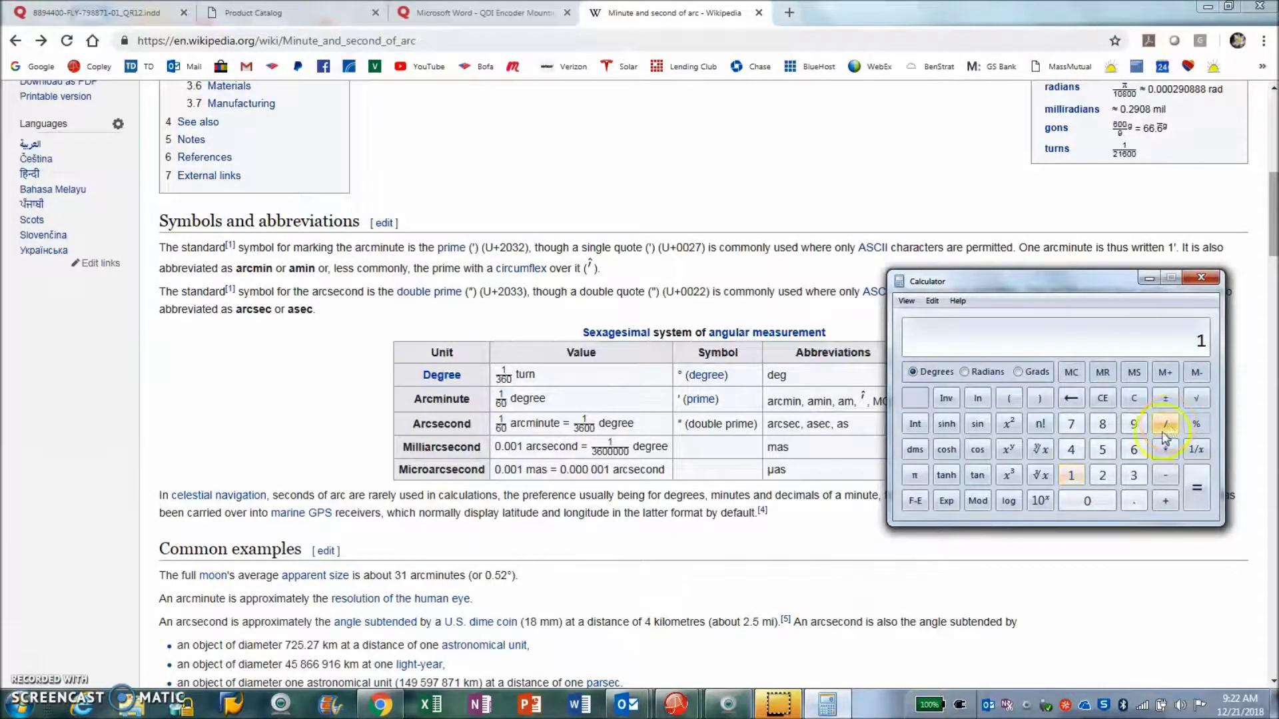
left_click(1138, 476)
left_click(1134, 450)
left_click(1093, 505)
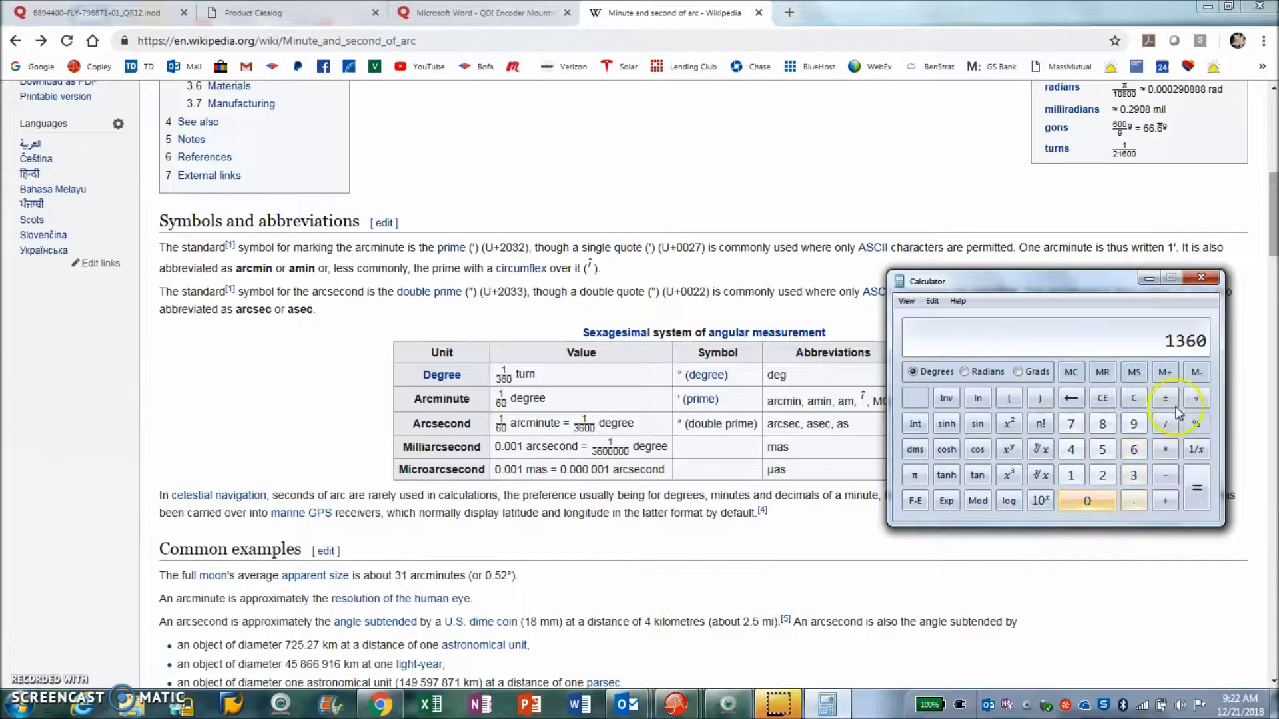
left_click(1134, 398)
left_click(1071, 476)
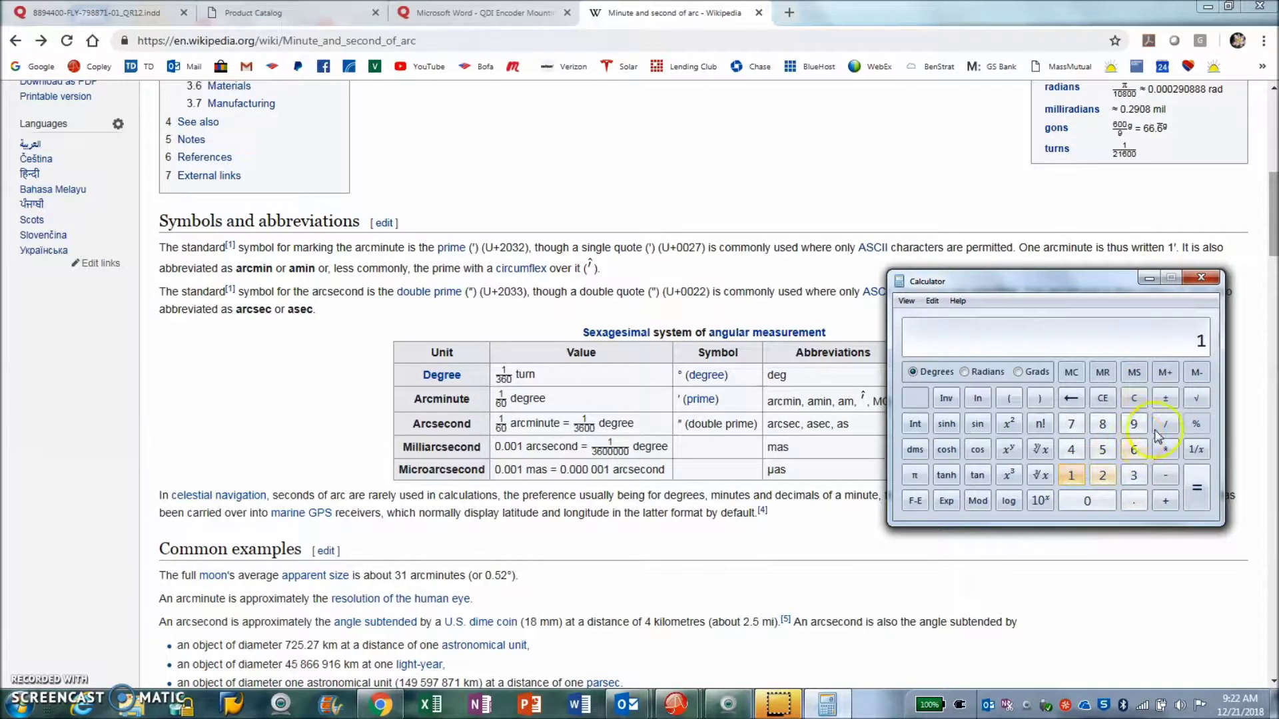
left_click(1165, 424)
left_click(1133, 476)
left_click(1134, 450)
left_click(1087, 501)
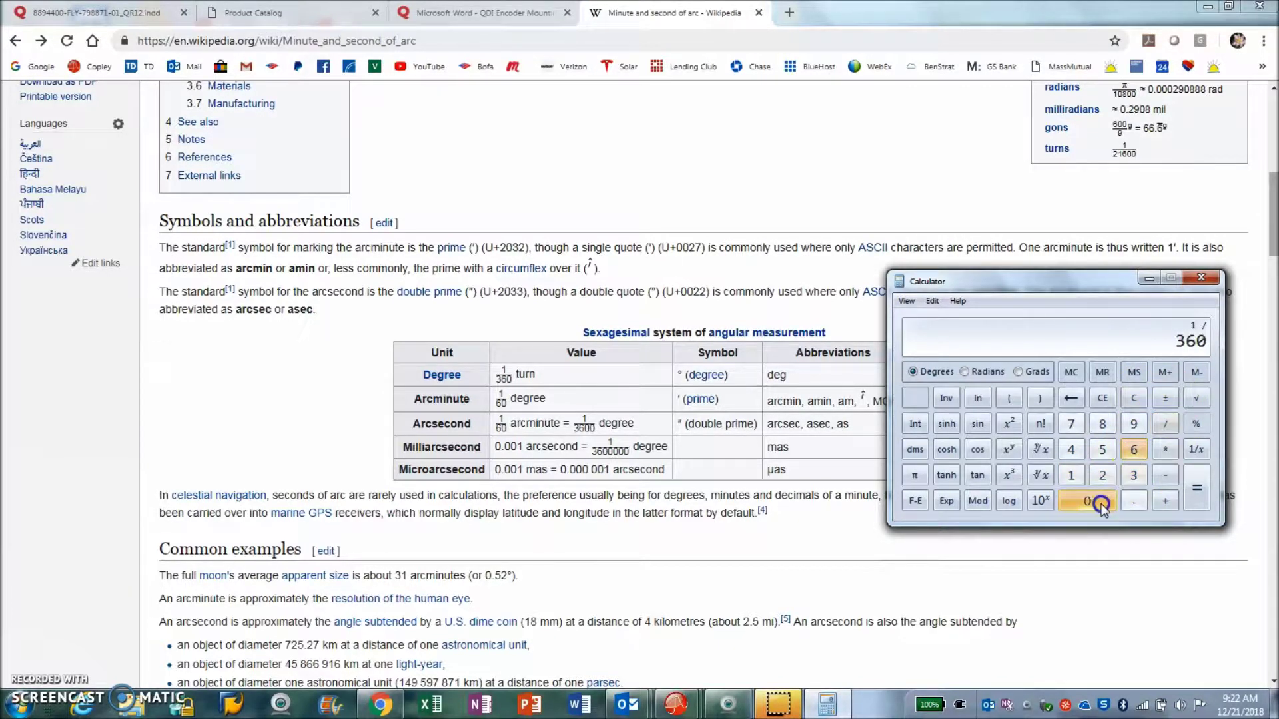
left_click(1197, 488)
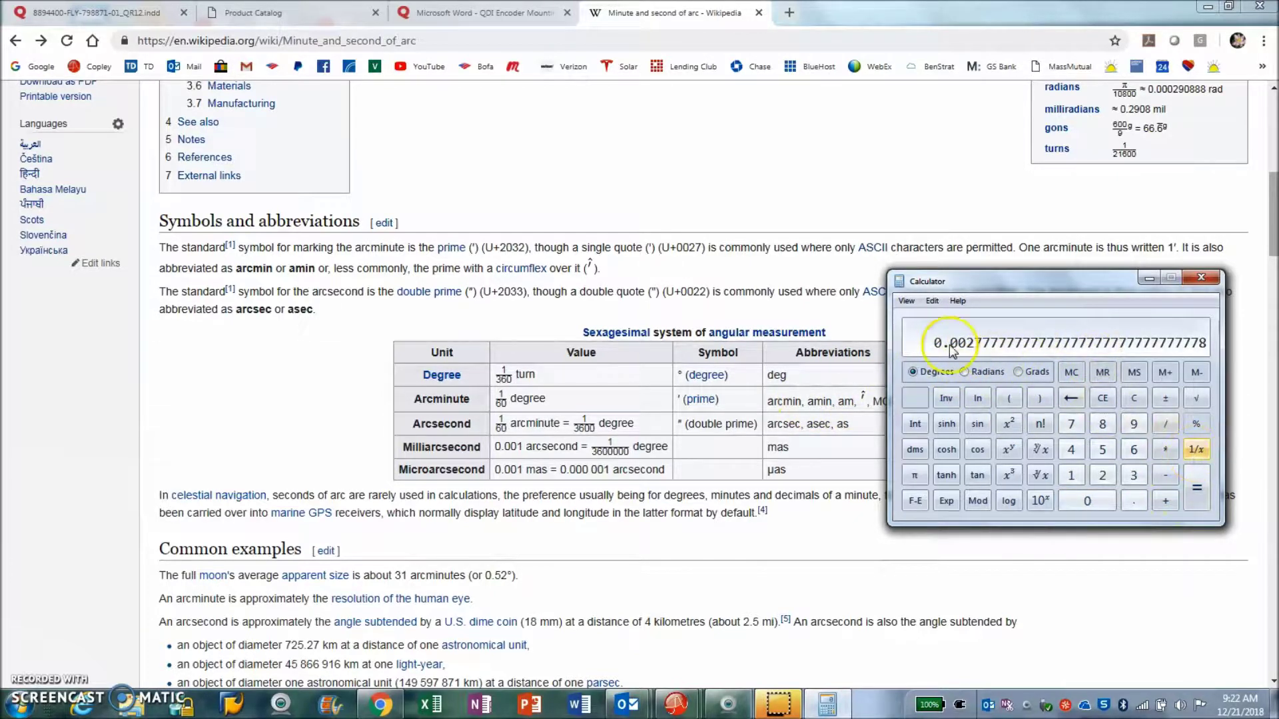
Divide that result by 60 twice, giving about 7.716e-7
left_click(1167, 426)
left_click(1133, 449)
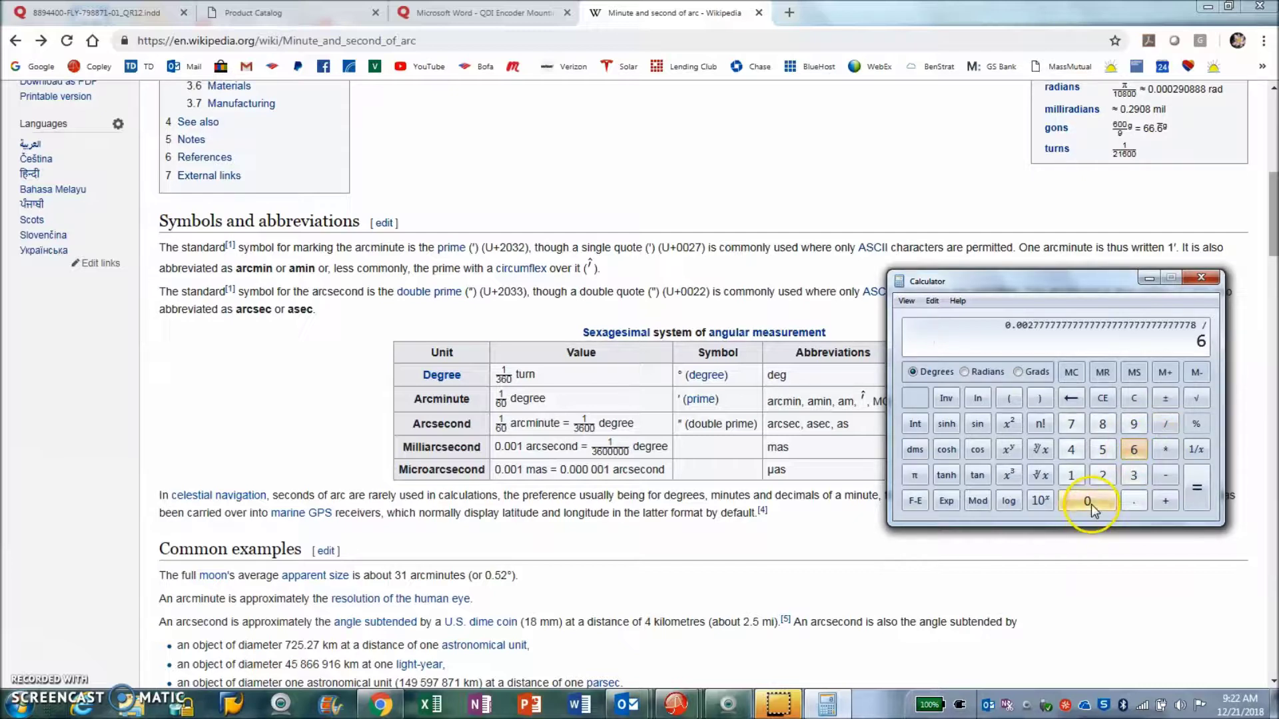
left_click(1089, 504)
left_click(1196, 490)
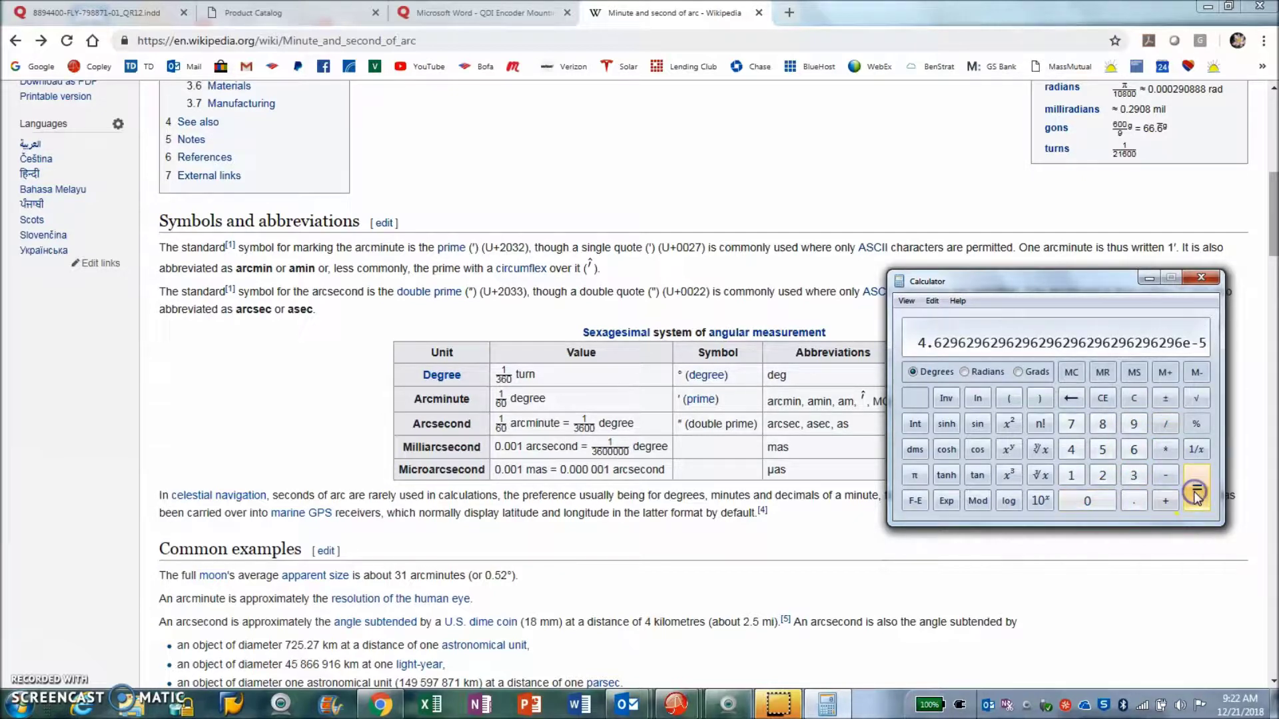
left_click(1167, 426)
left_click(1137, 449)
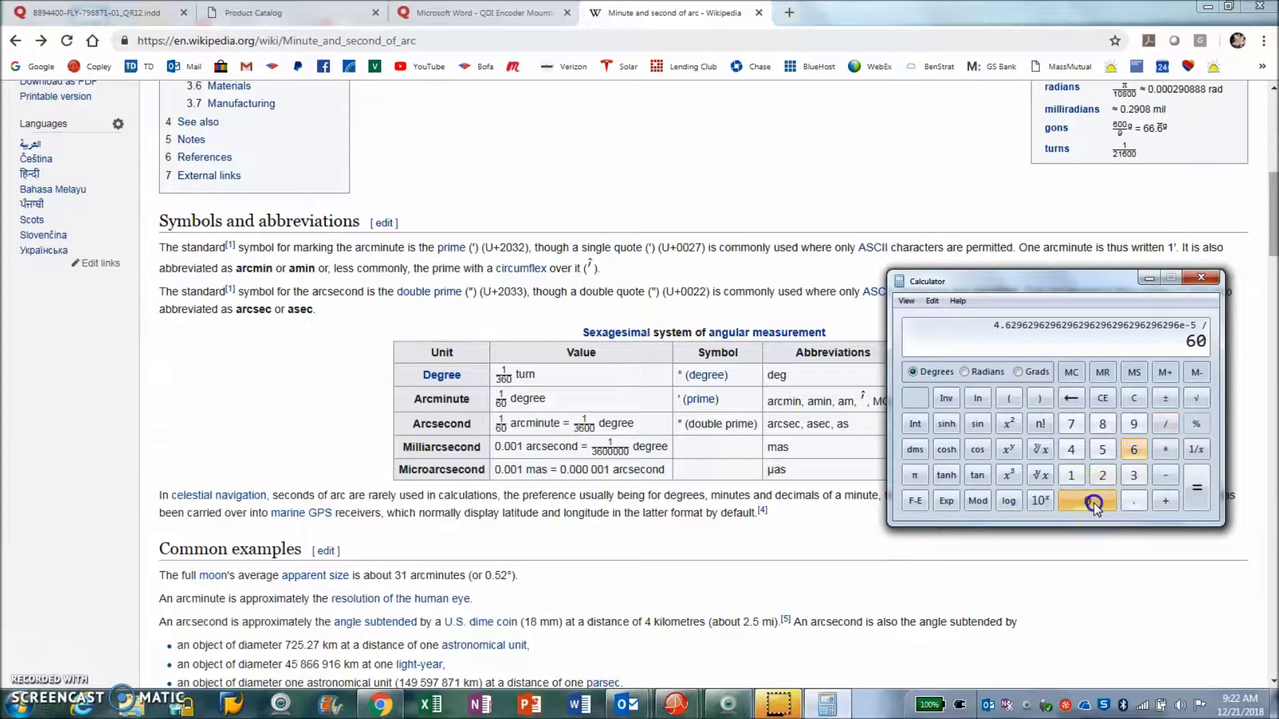
left_click(1197, 489)
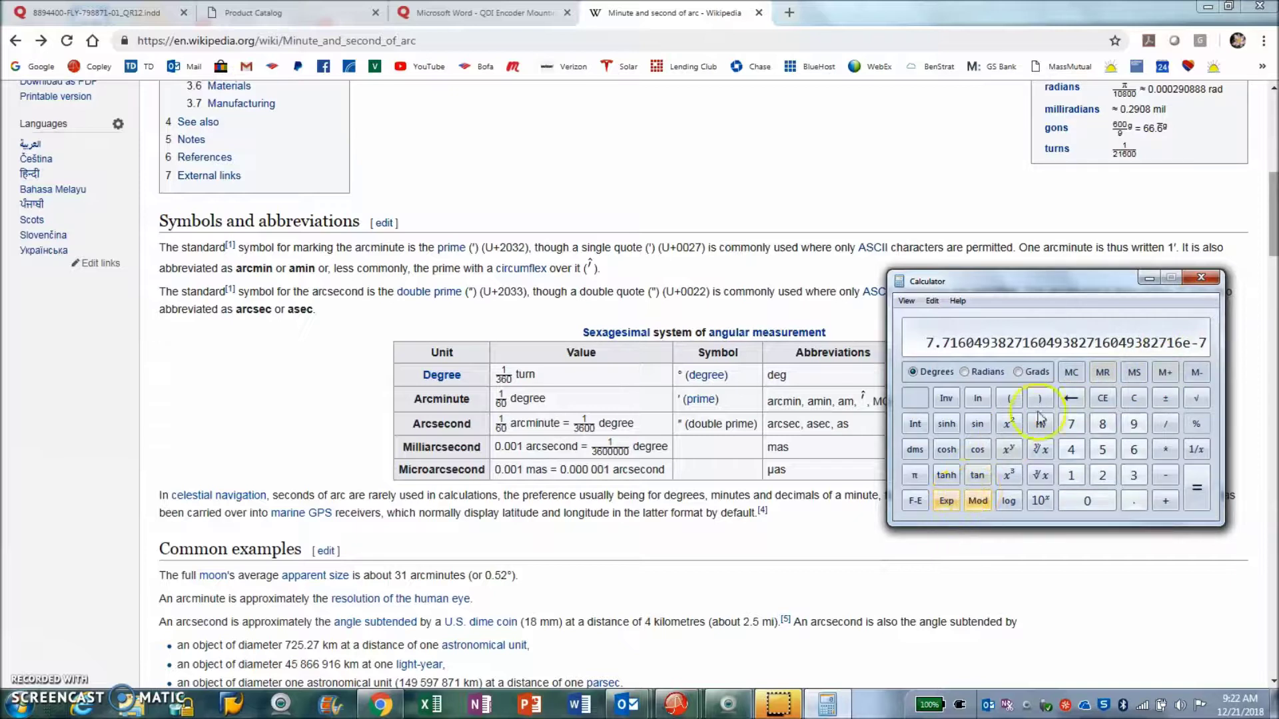
Clear Calculator and compute 1250 × 4 = 5000
left_click(1132, 400)
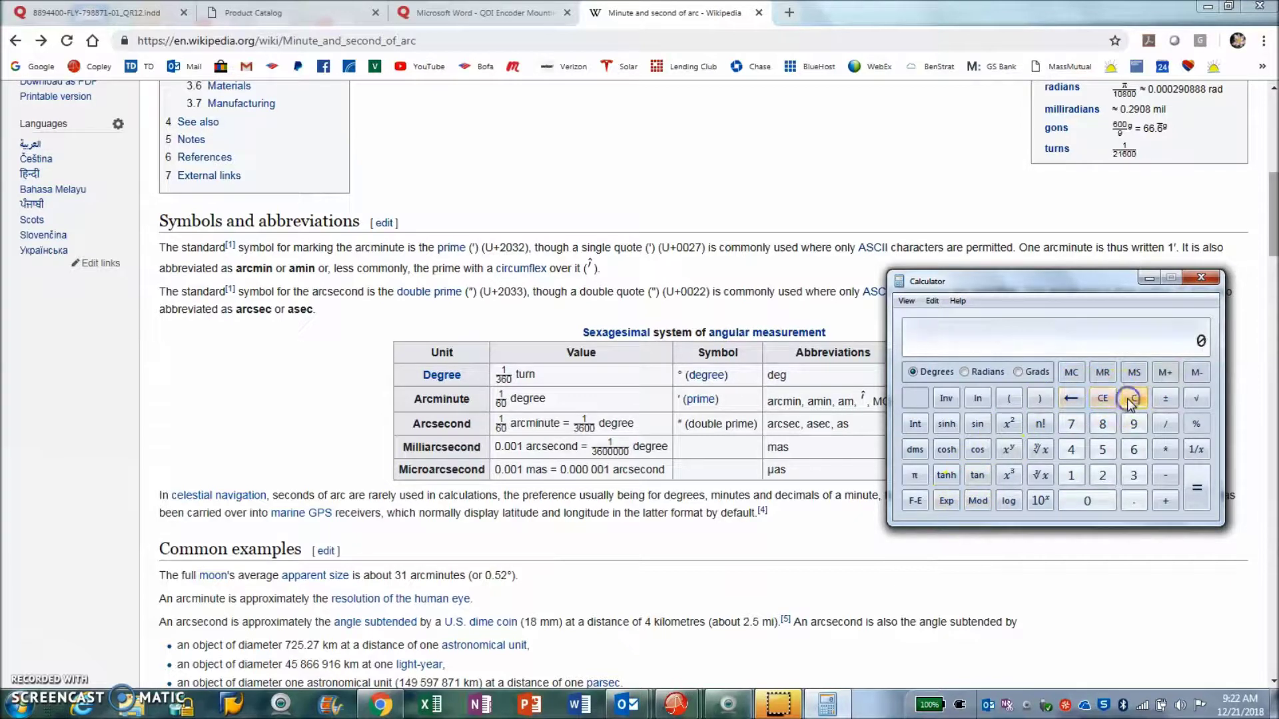
left_click(1074, 478)
left_click(1102, 451)
left_click(1087, 501)
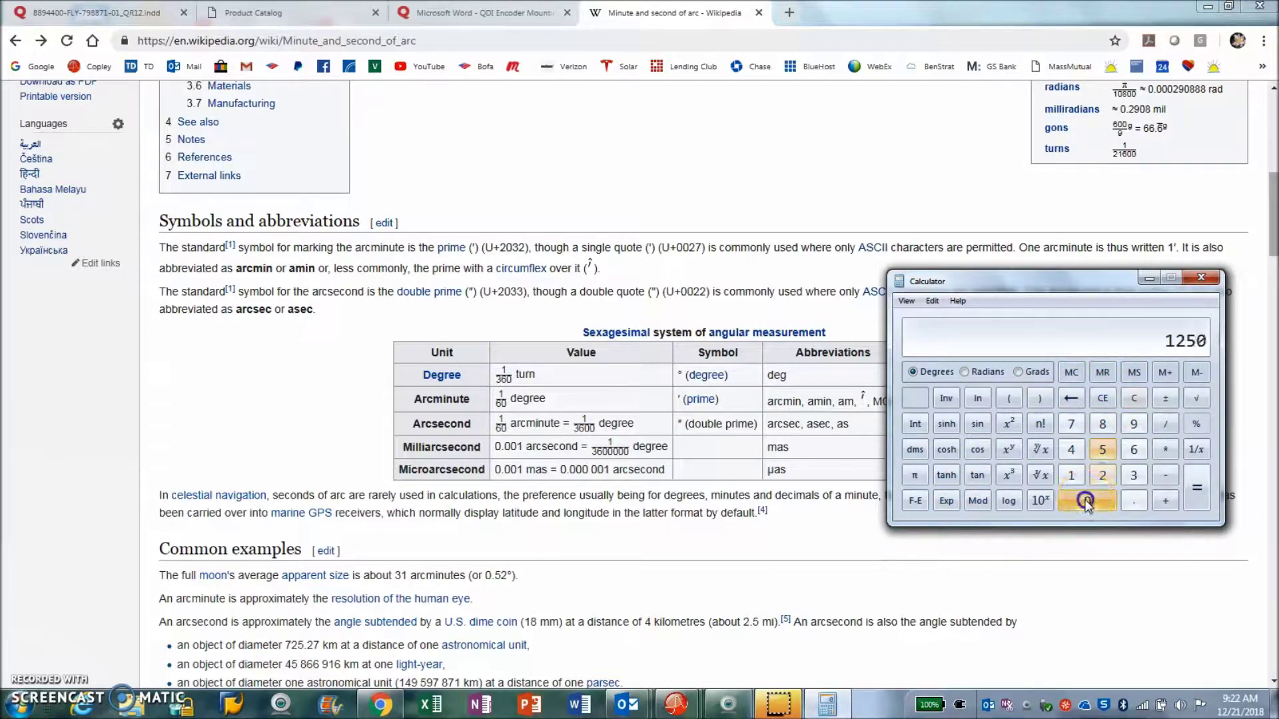
left_click(1167, 449)
left_click(1071, 450)
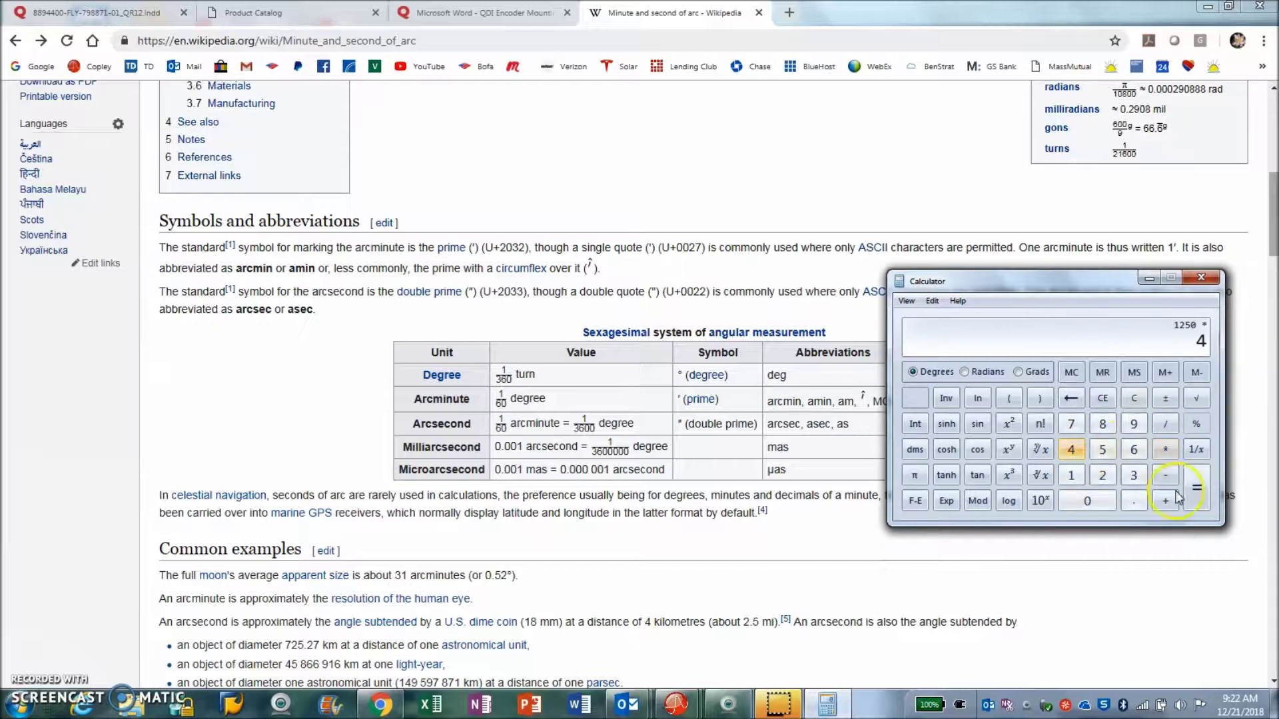
left_click(1196, 491)
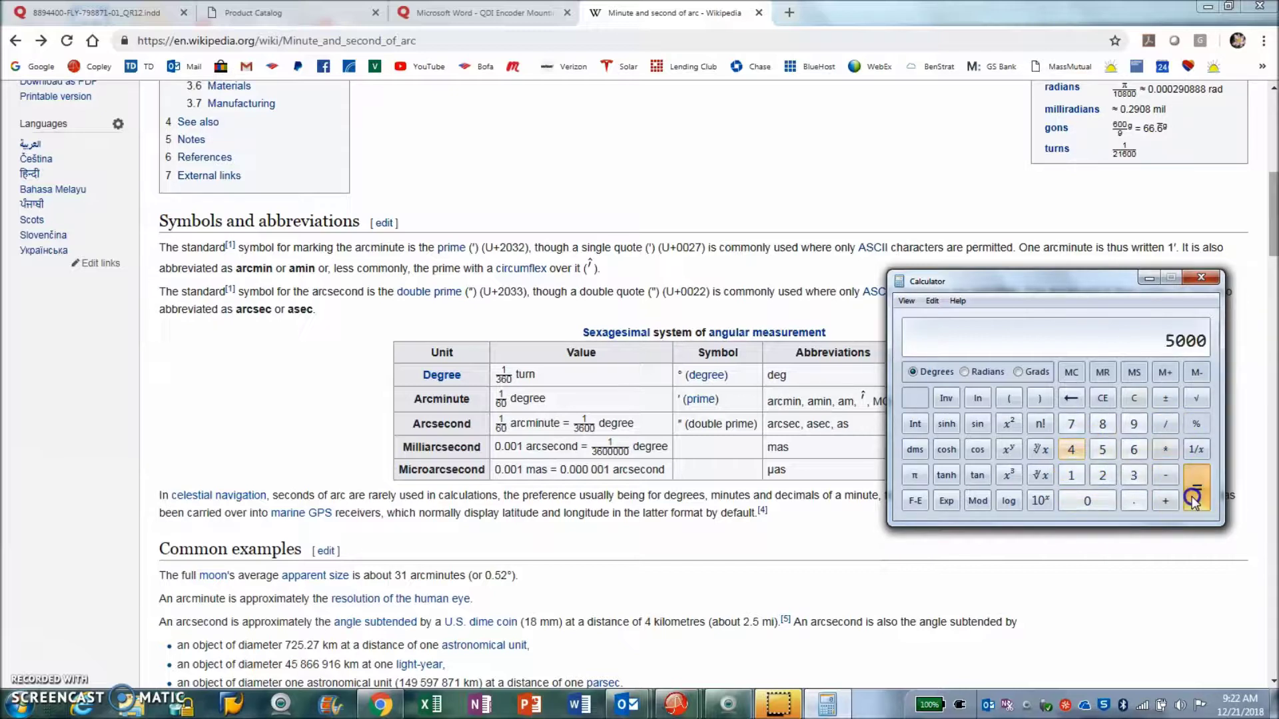
Multiply 5000 by the 4096 interpolation factor to get 20480000
left_click(1166, 424)
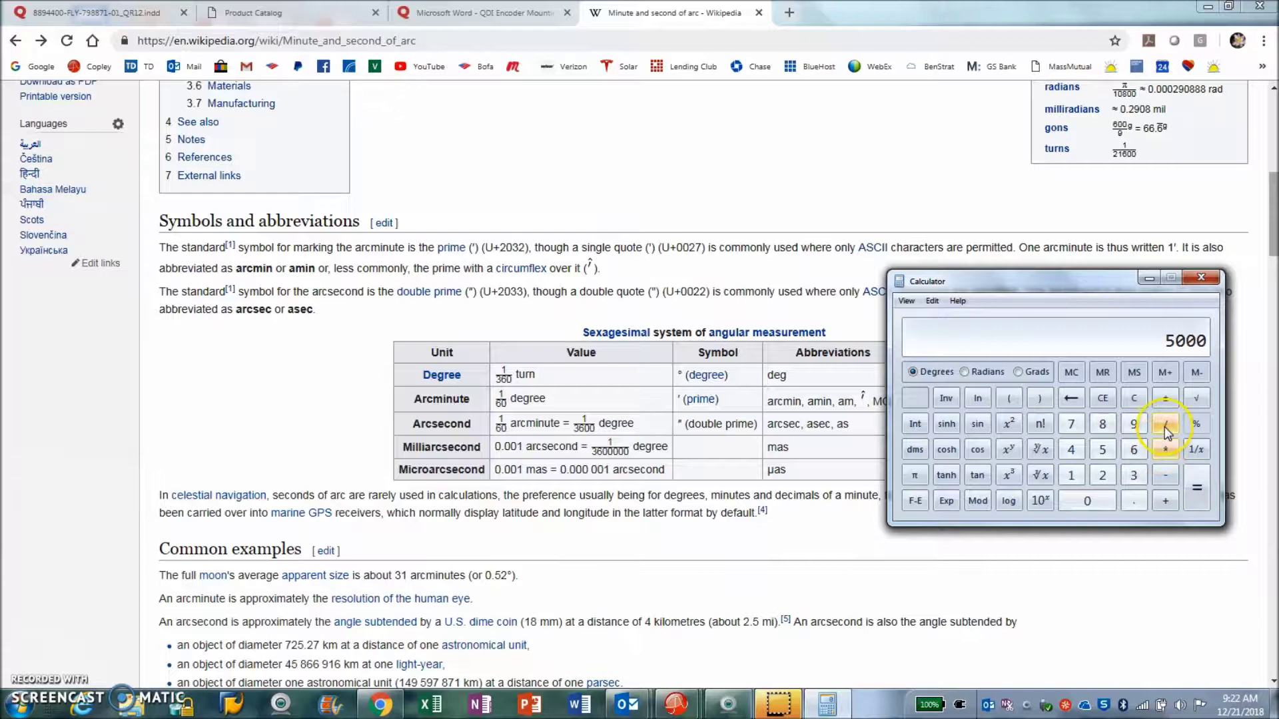
left_click(1166, 451)
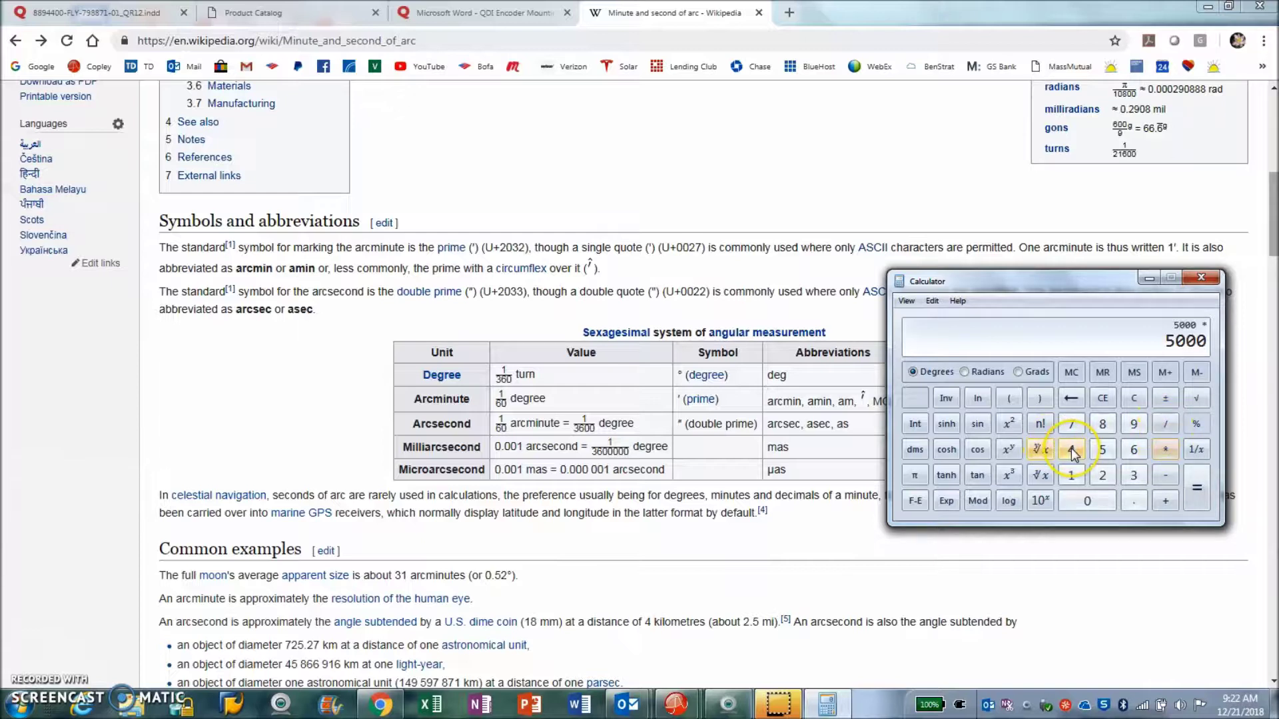
left_click(1071, 451)
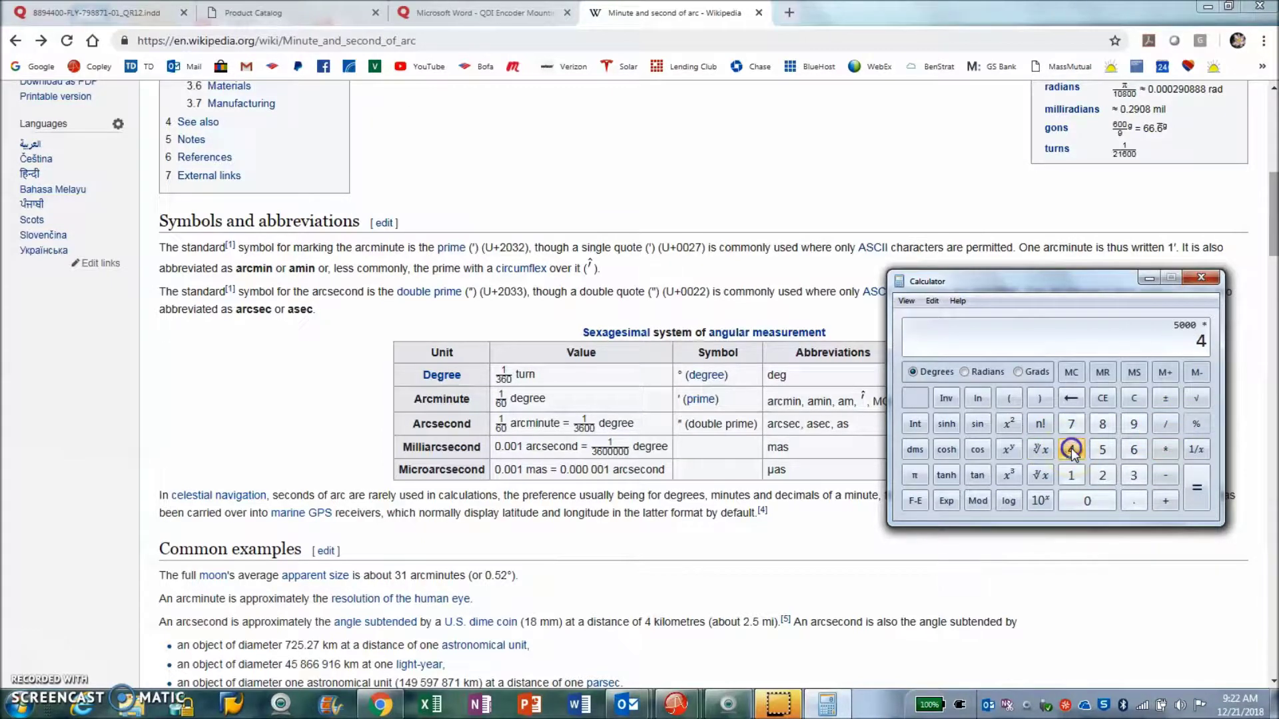
left_click(1081, 501)
left_click(1134, 424)
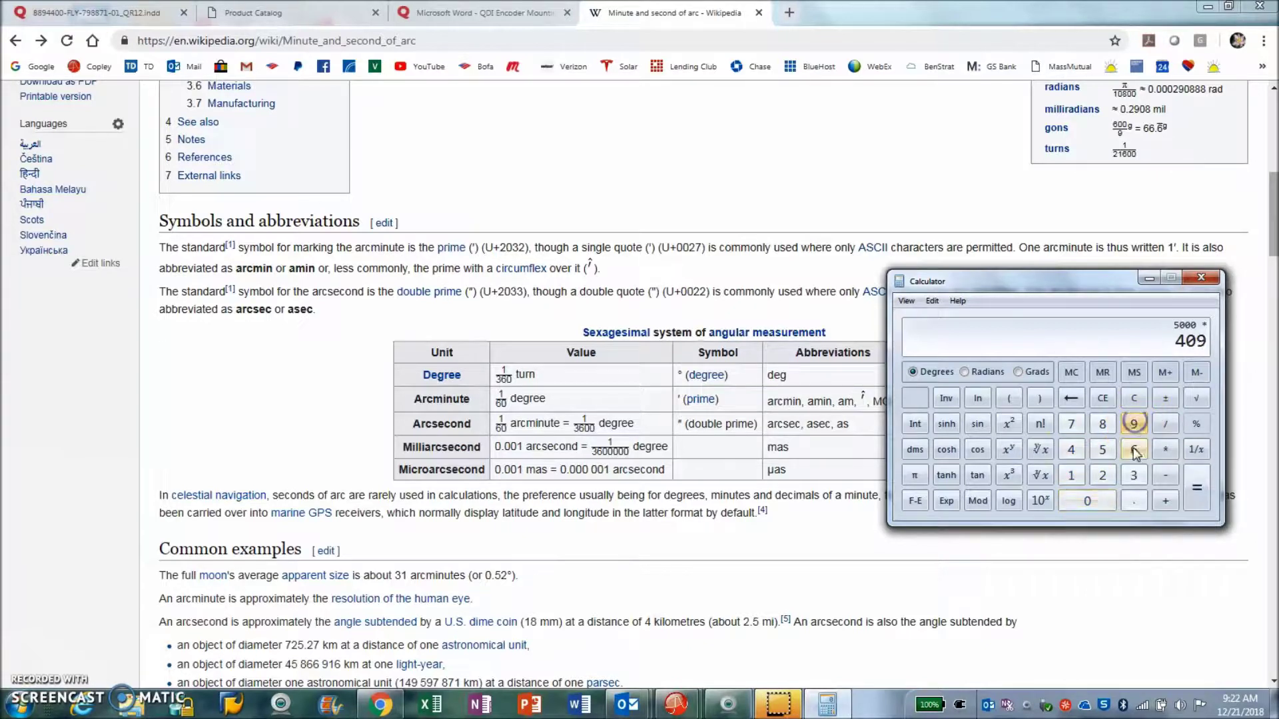
left_click(1133, 449)
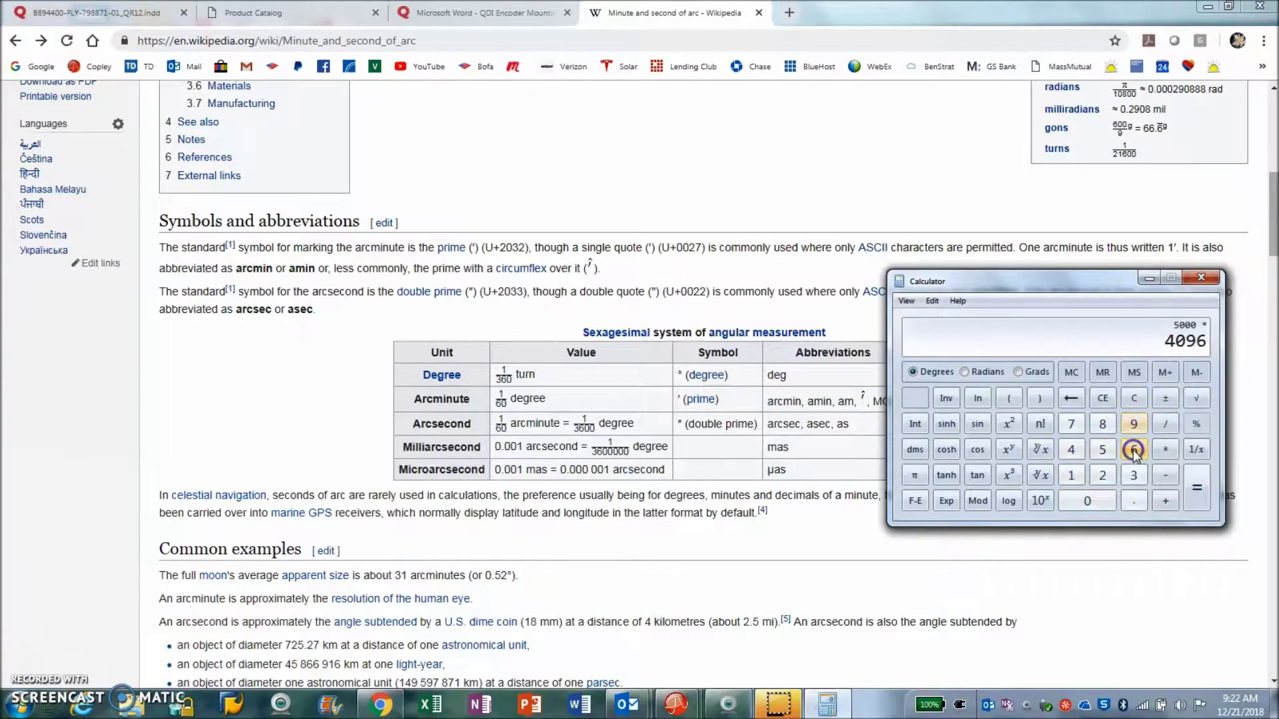
left_click(1196, 488)
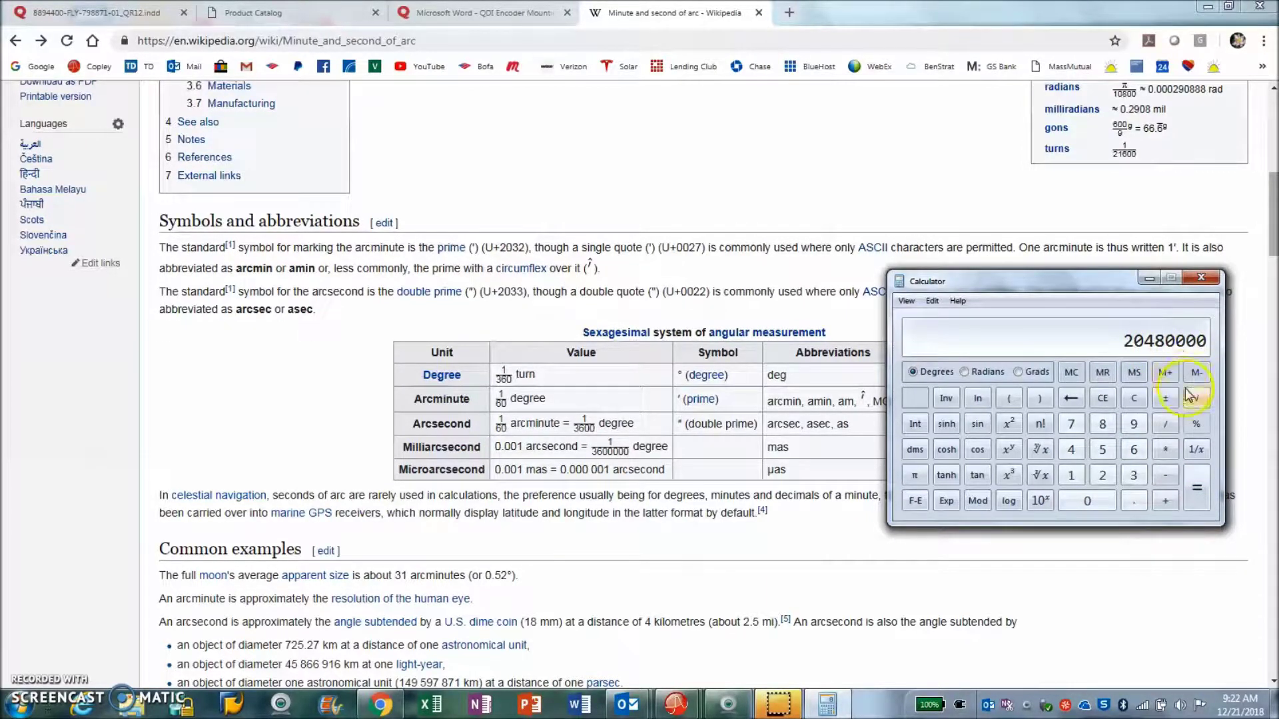
Show the reciprocal 4.8828125e-8 in scientific notation, then close Calculator
left_click(1197, 449)
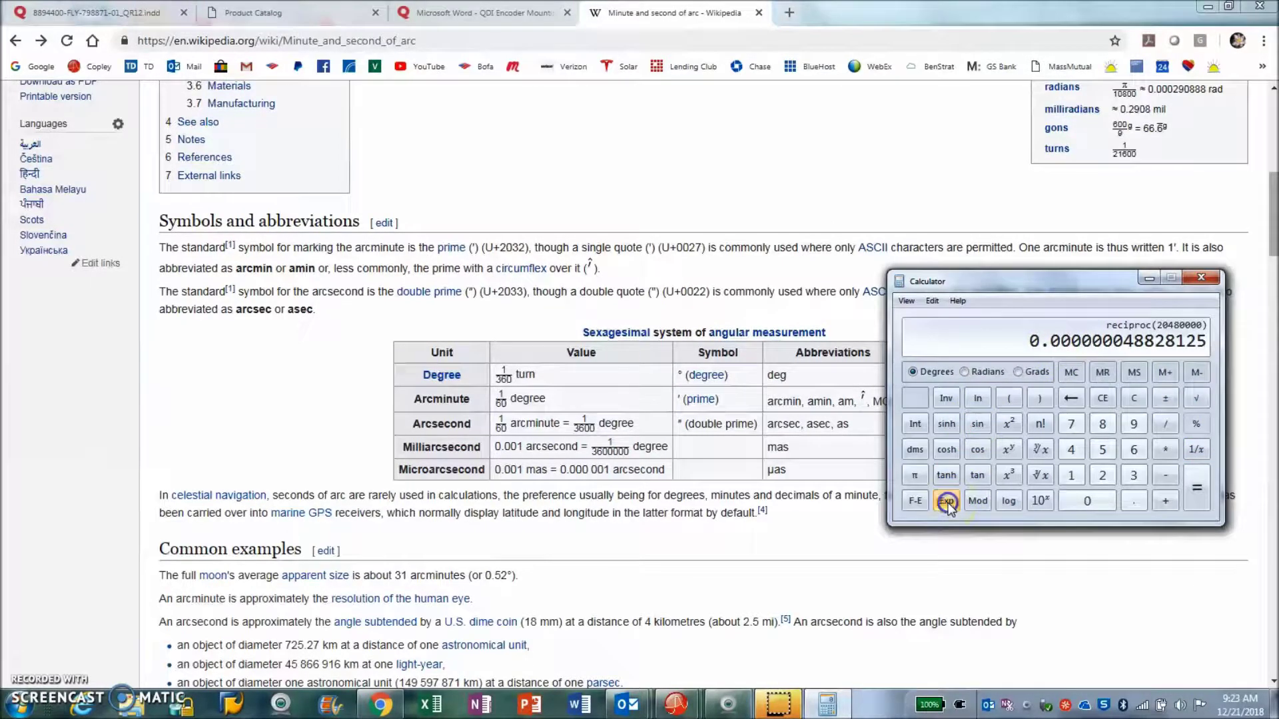
left_click(918, 501)
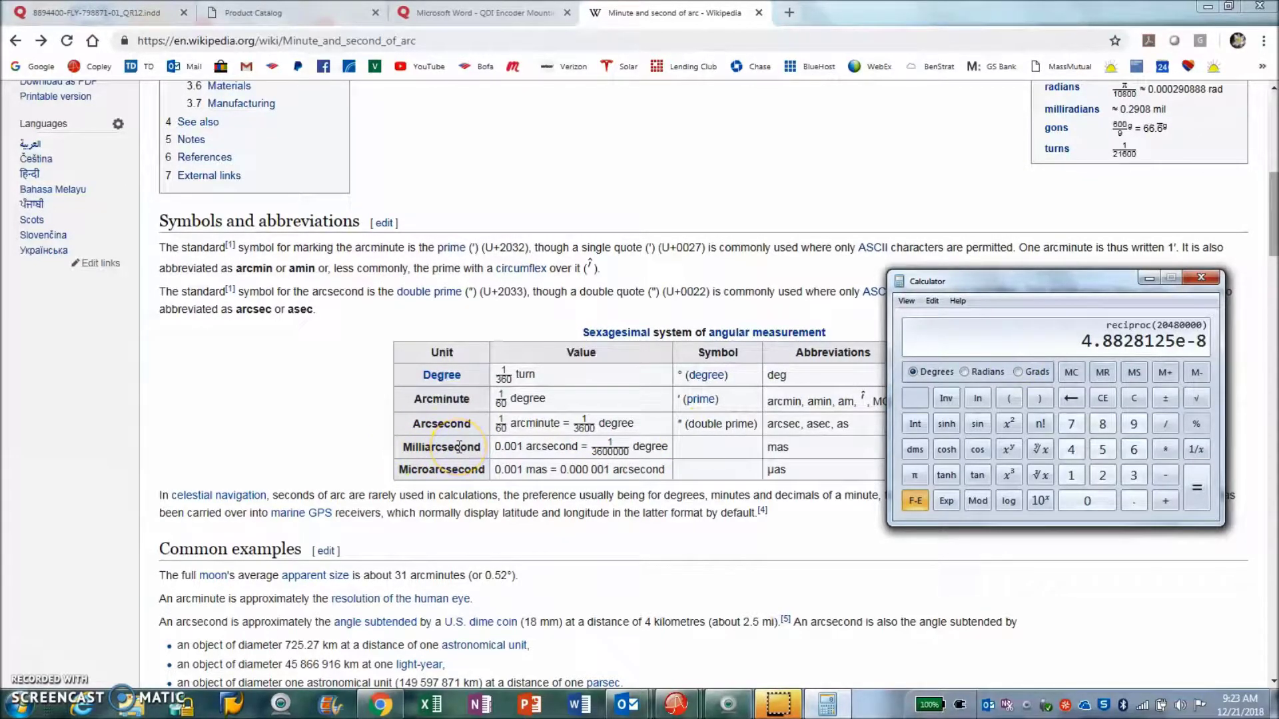
left_click(1201, 277)
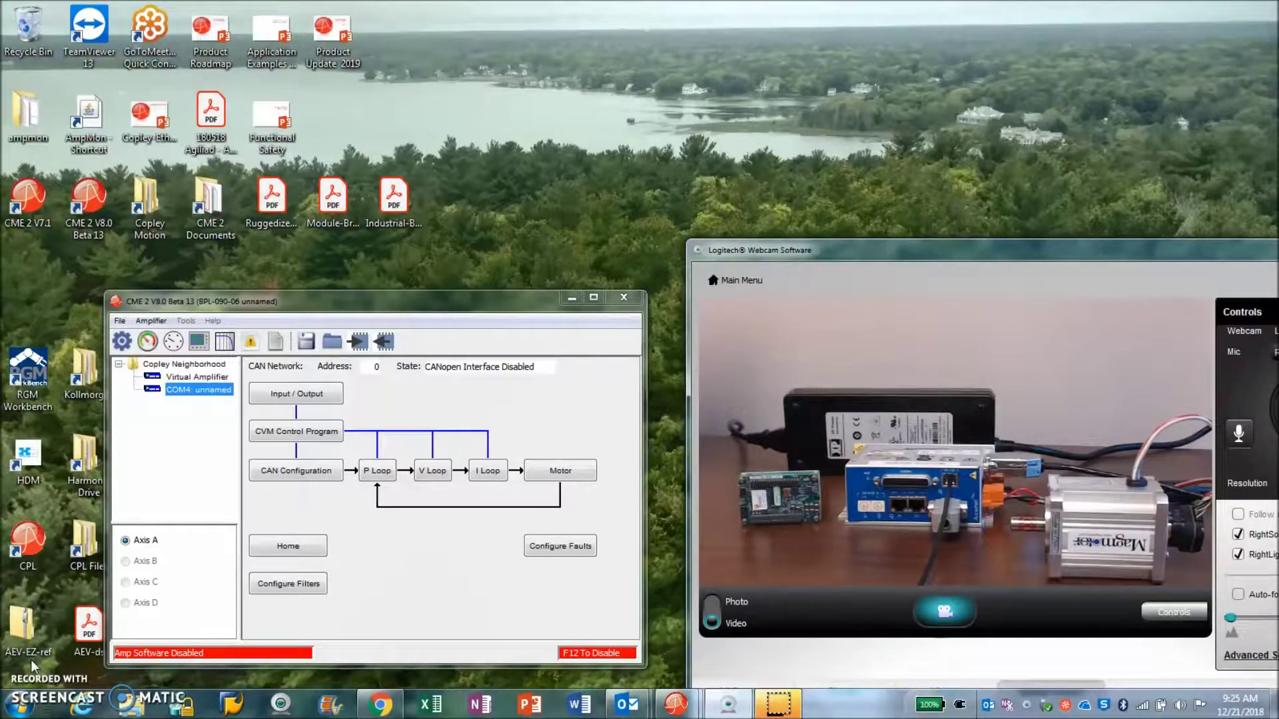
Bring the CME 2 window to the front over the webcam view
left_click(378, 297)
Open the Setup dialog, start changing settings, and keep Analog motor feedback
left_click(122, 341)
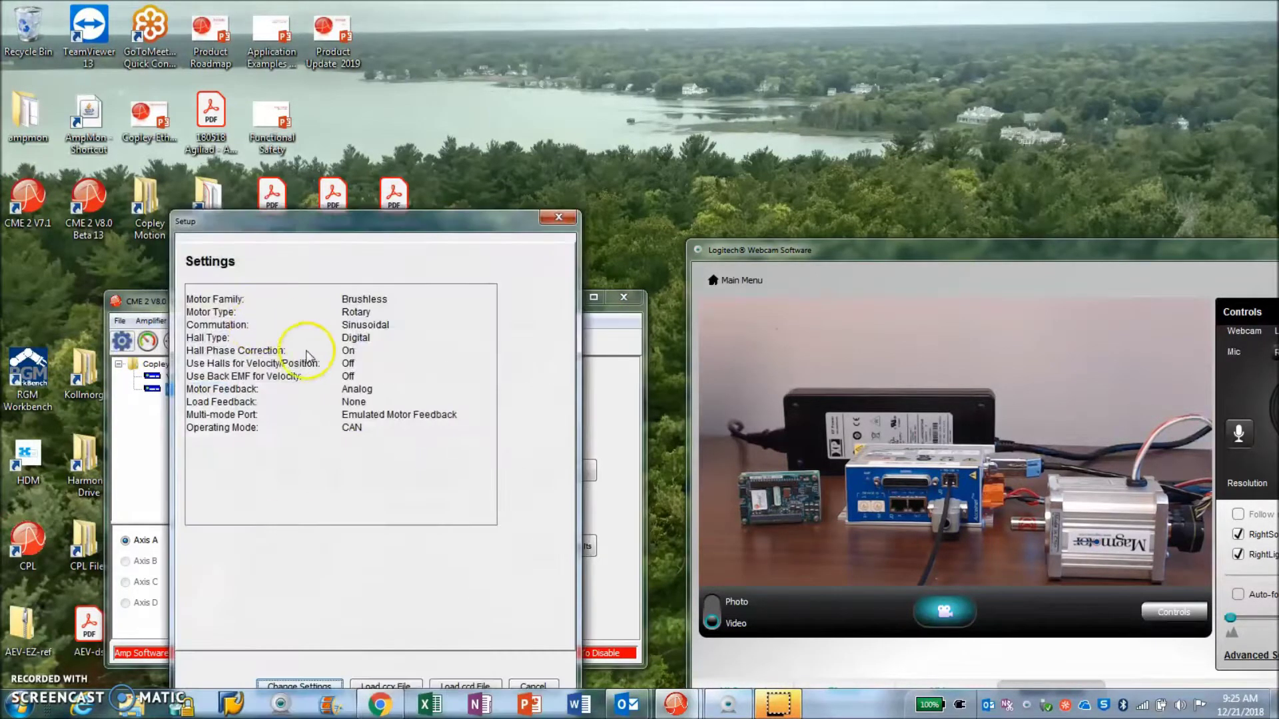
left_click_drag(393, 217, 411, 206)
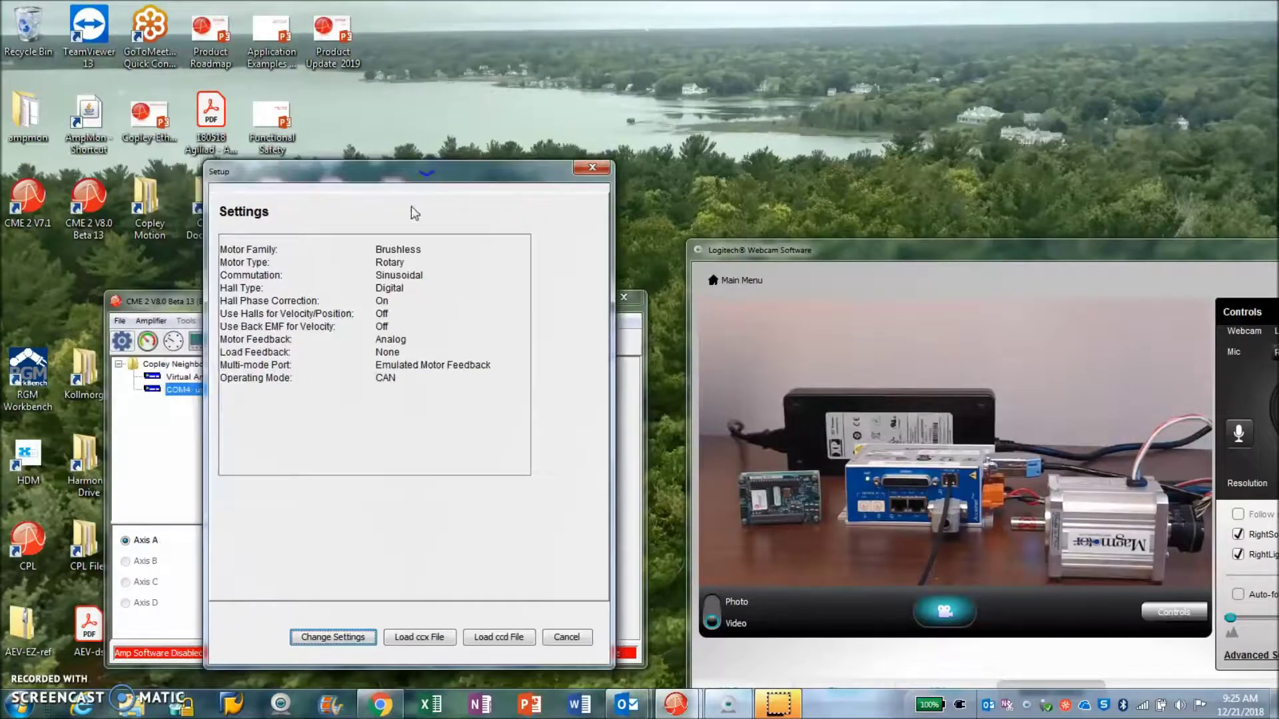
left_click(341, 635)
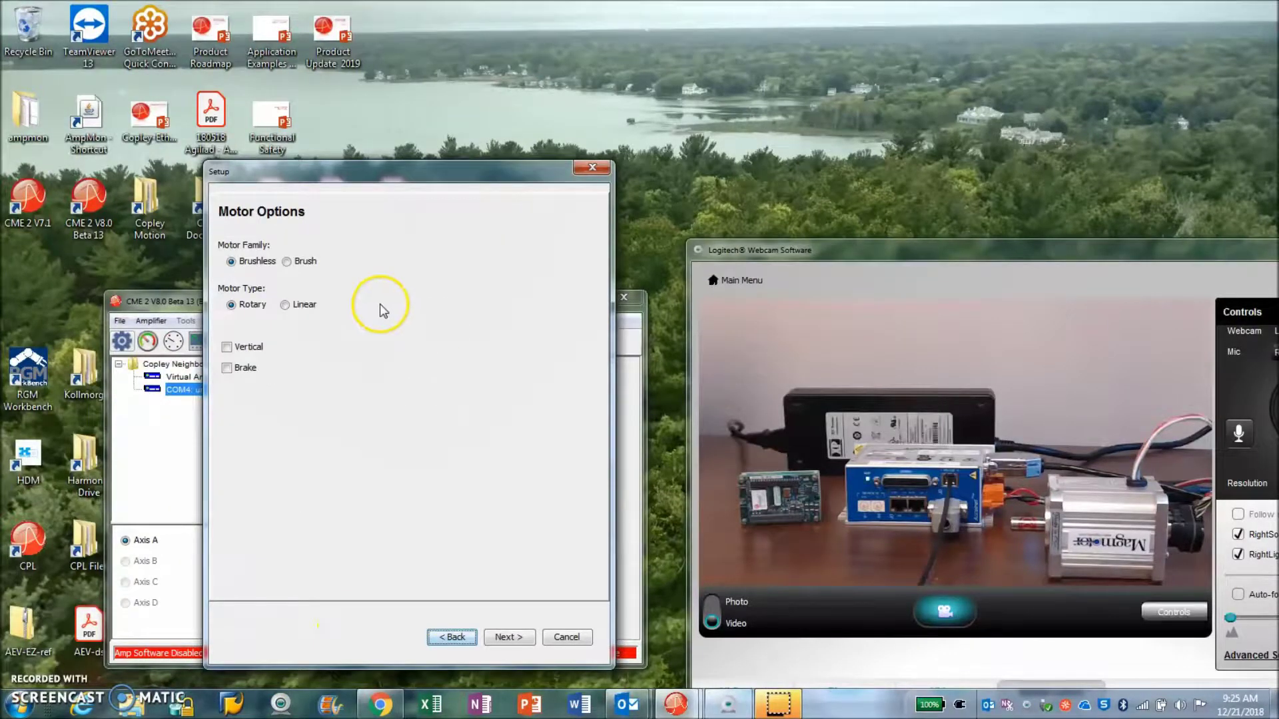
left_click(503, 635)
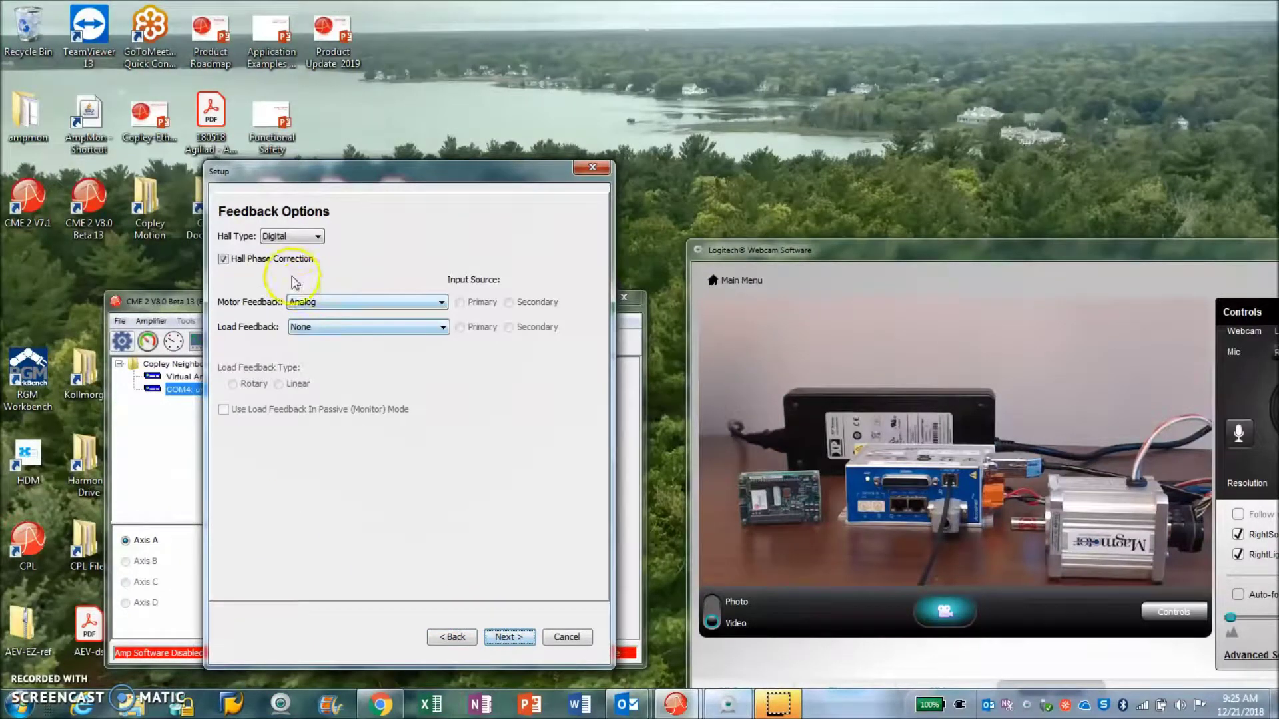
left_click(436, 308)
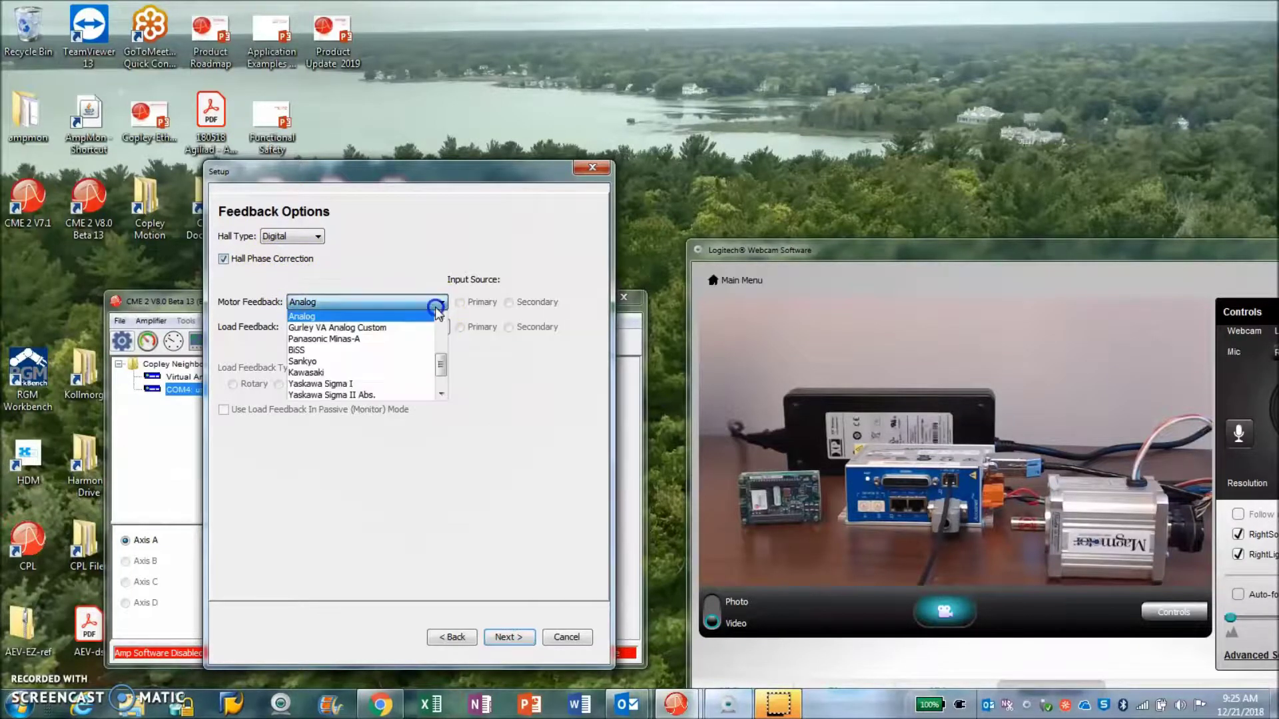
left_click(432, 317)
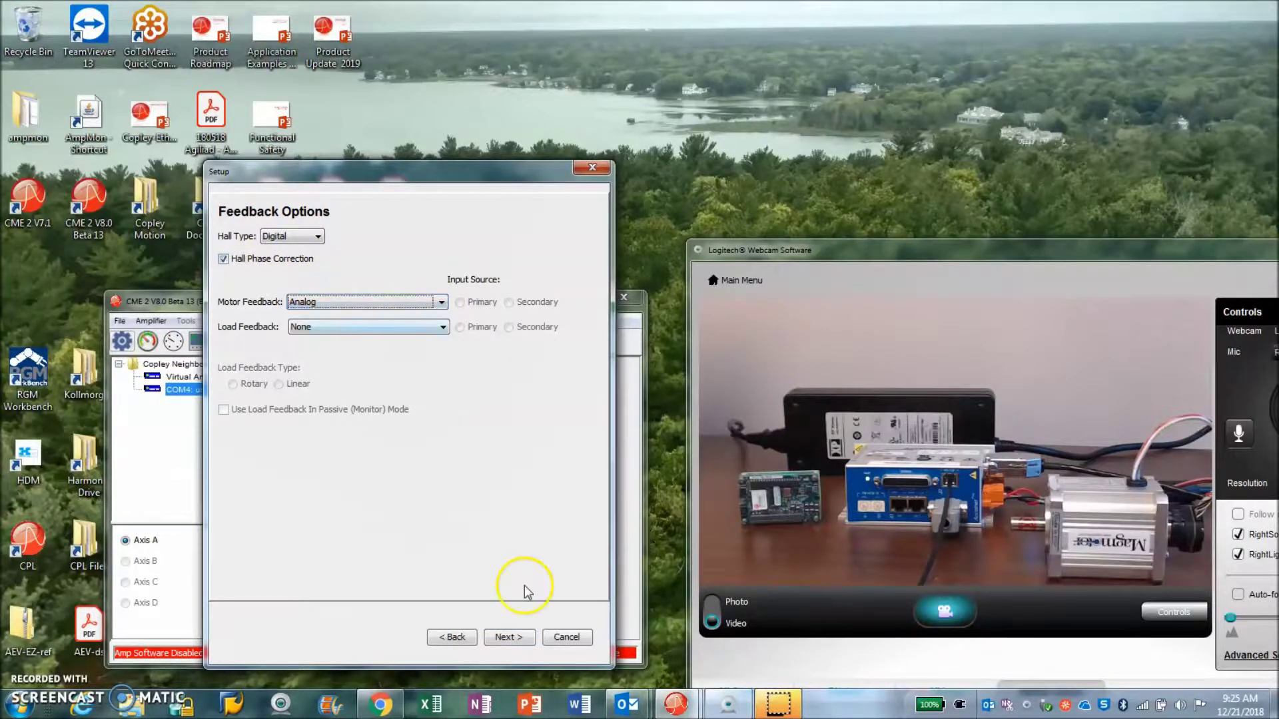
left_click(504, 636)
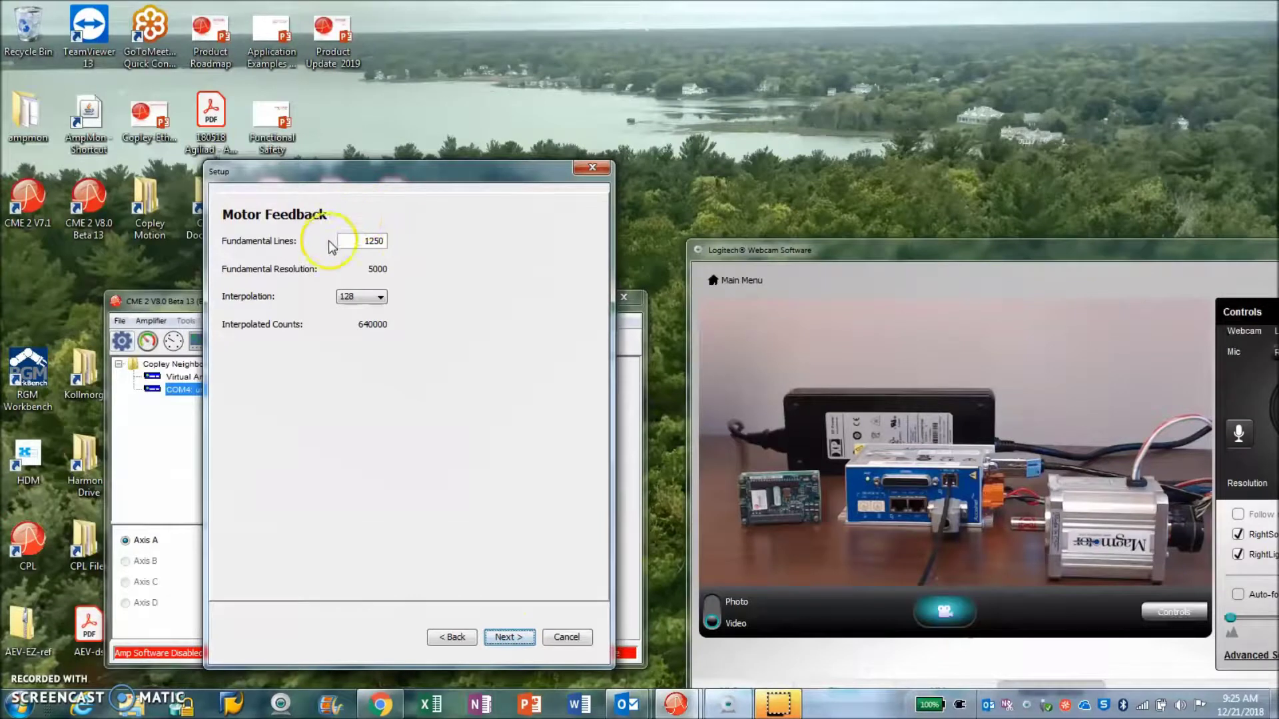
Keep 128 interpolation (640000 counts), finish the wizard and save to amplifier flash
left_click(381, 297)
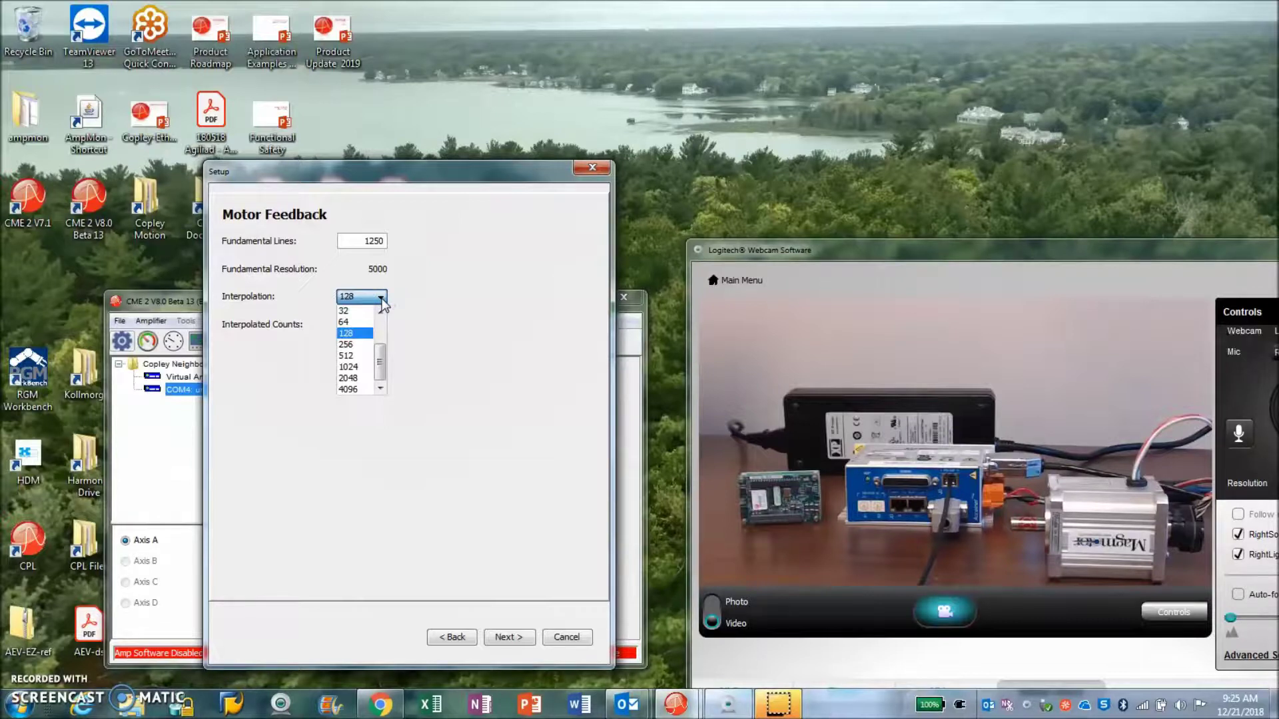
left_click(383, 301)
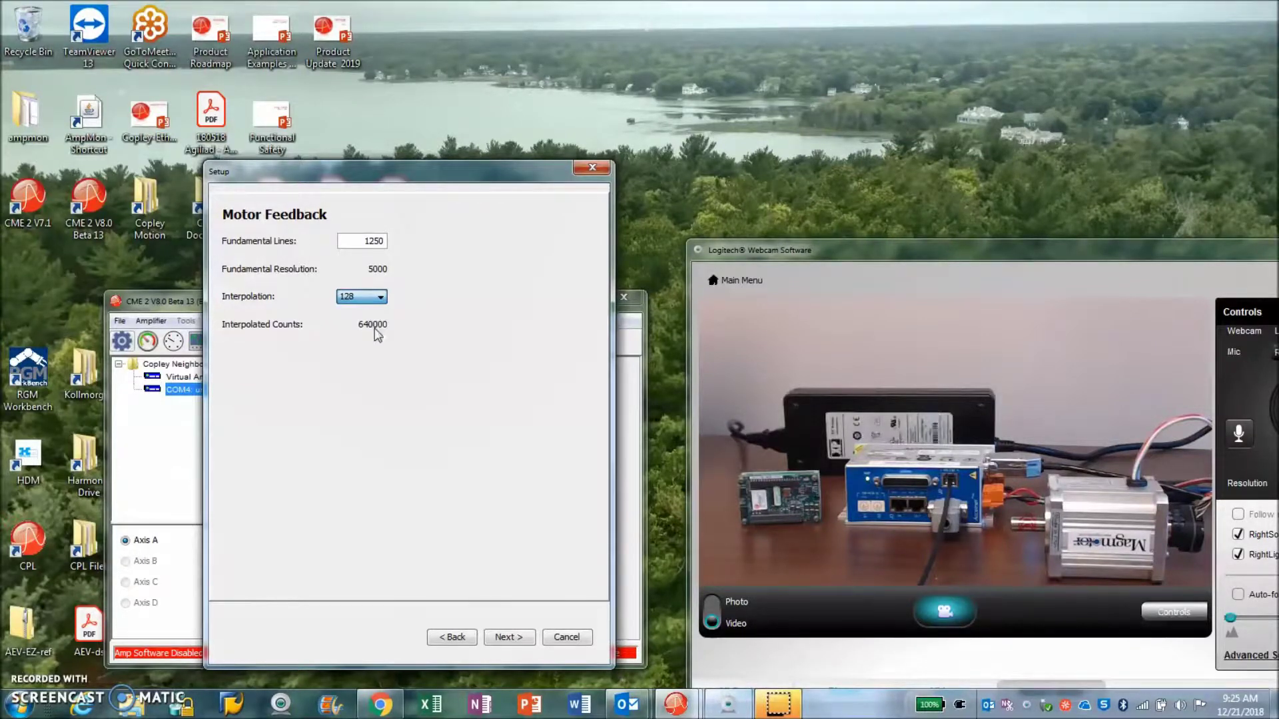
left_click(516, 639)
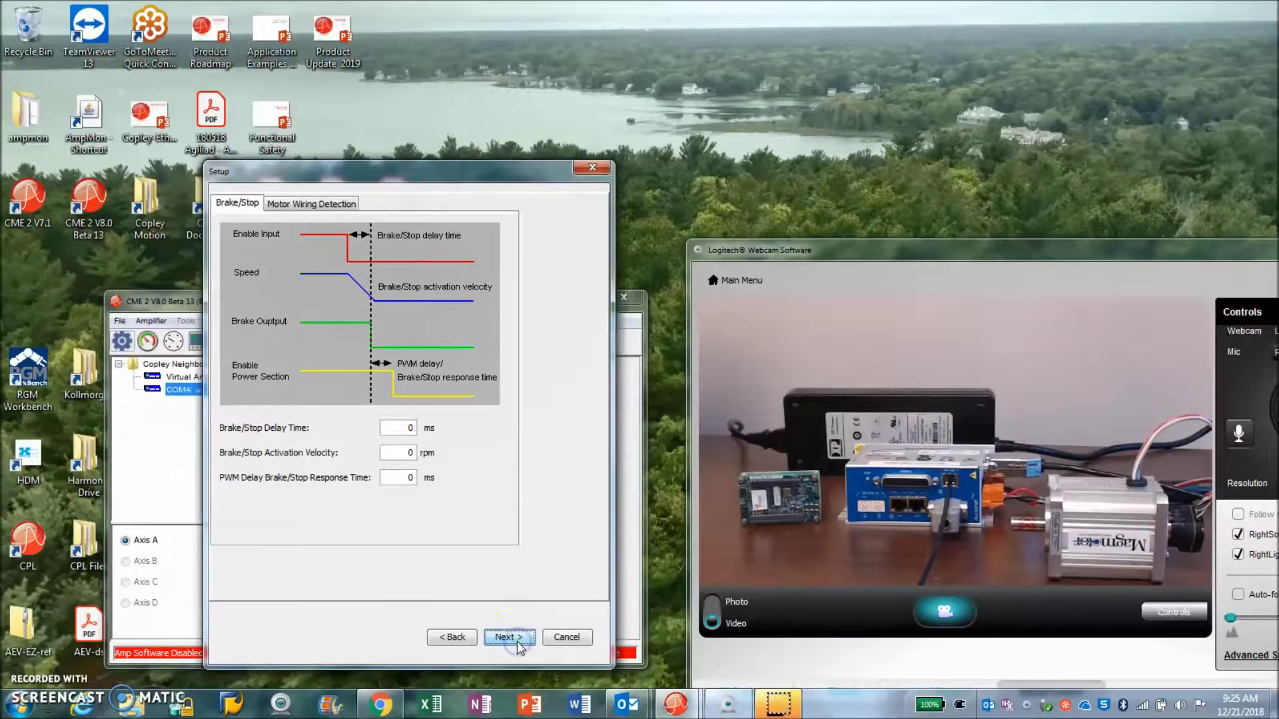
left_click(510, 637)
left_click(517, 642)
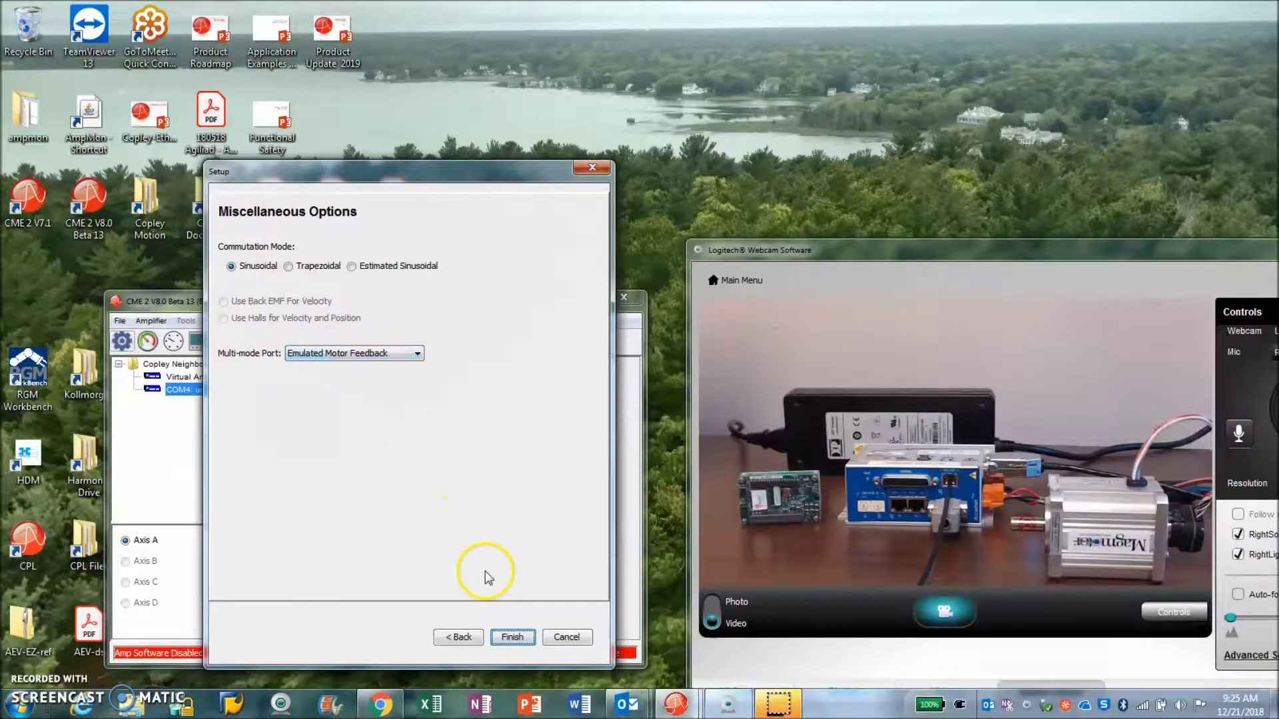
left_click(514, 638)
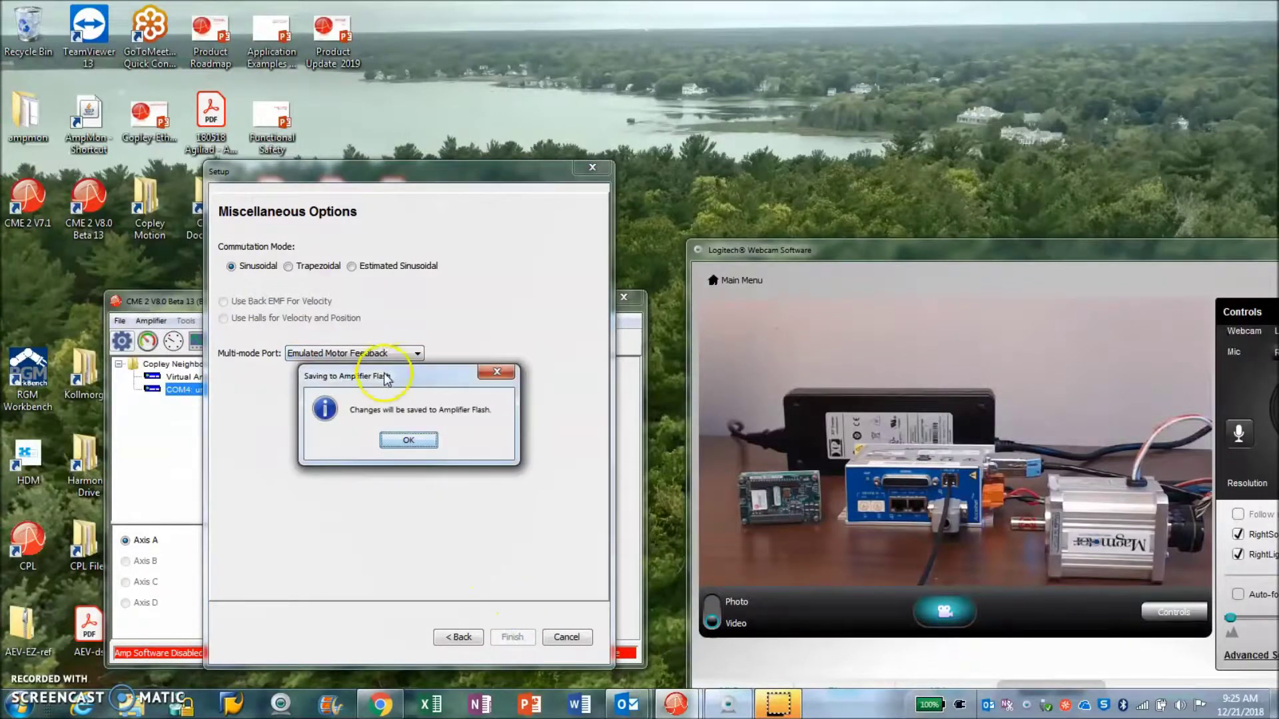
left_click(412, 439)
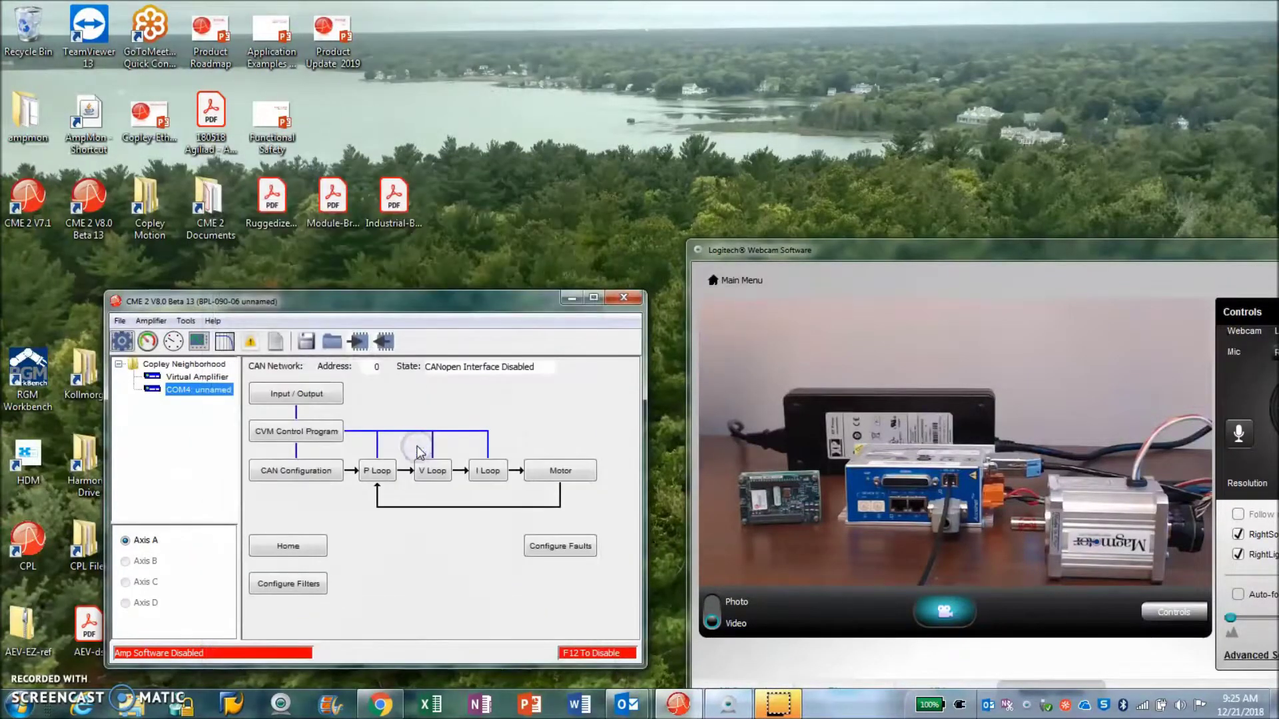
left_click(186, 320)
Open Manual Phase with the amplifier enabled and zero the motor feedback position
left_click(229, 417)
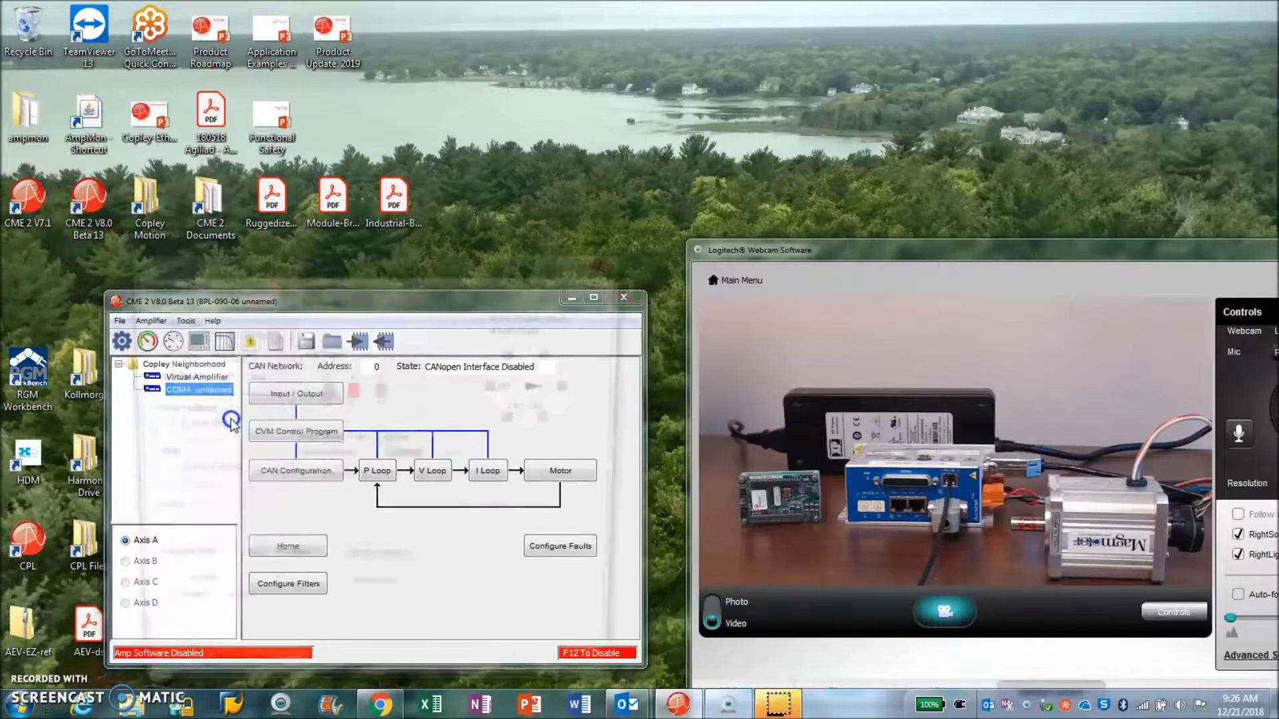
left_click(155, 613)
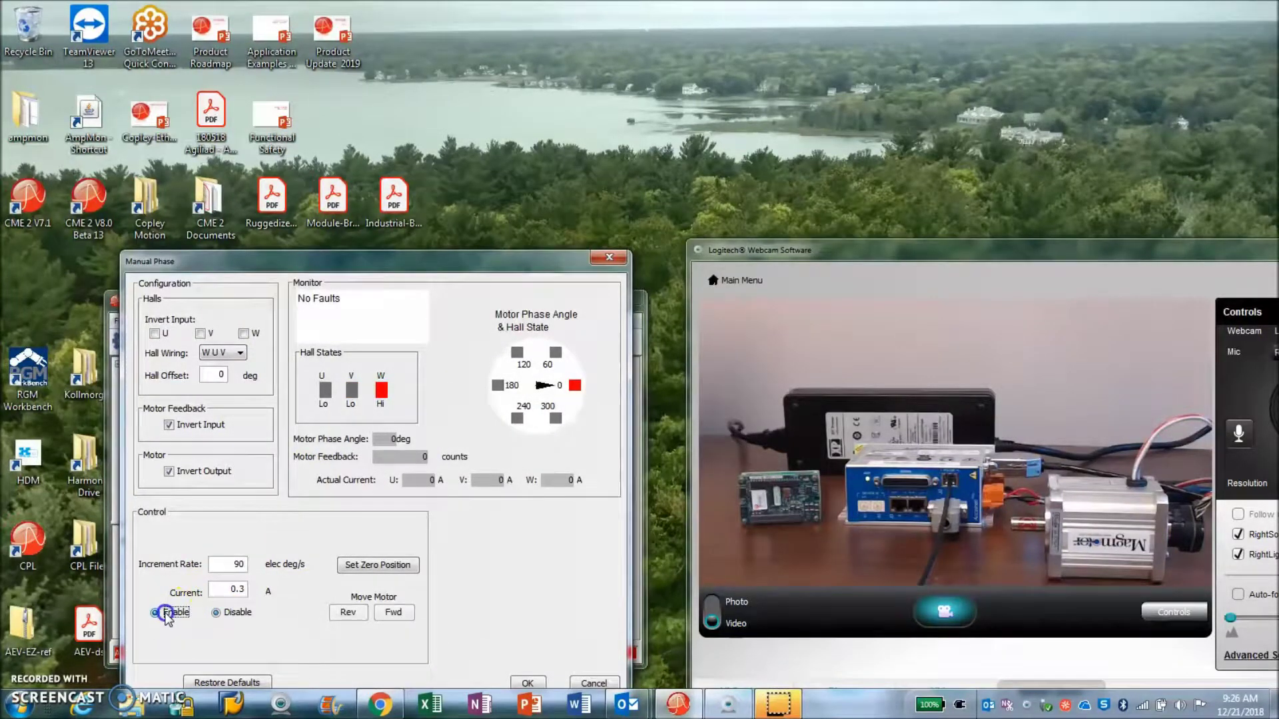
left_click_drag(454, 265, 482, 204)
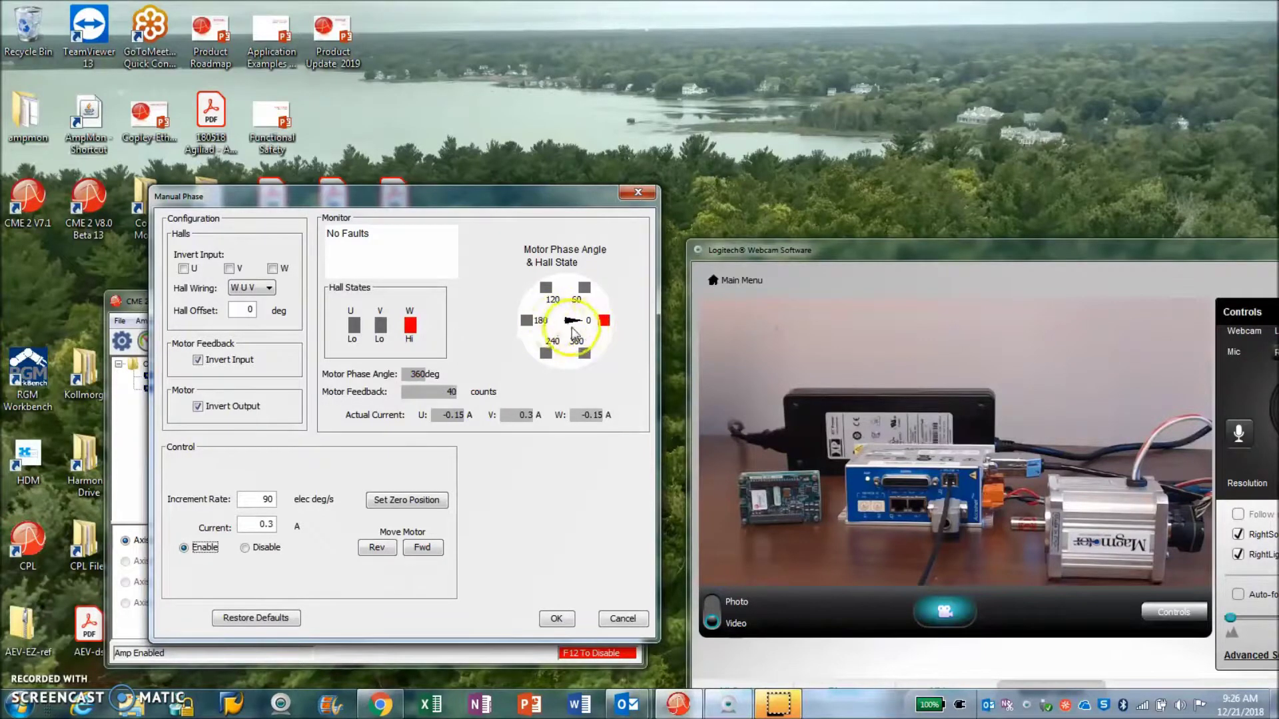
left_click(435, 501)
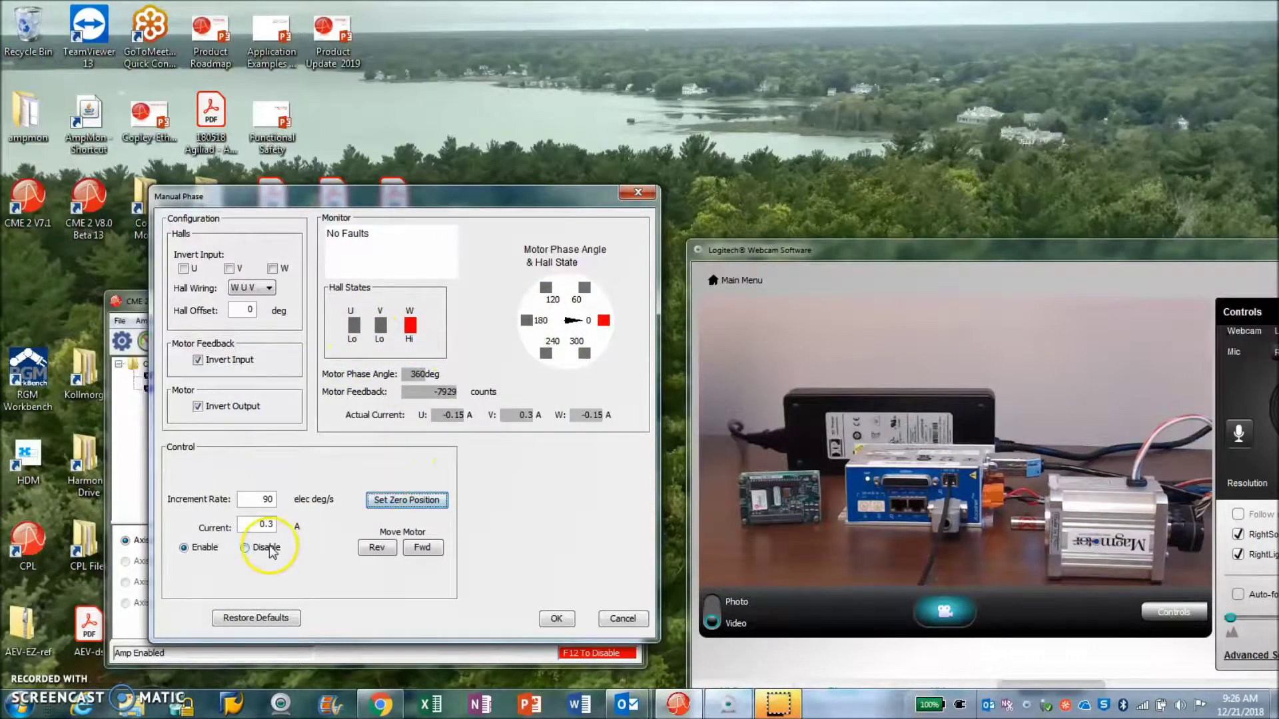
Raise the phasing current to 3 A and zero the motor feedback counts again
double_click(265, 524)
type("3")
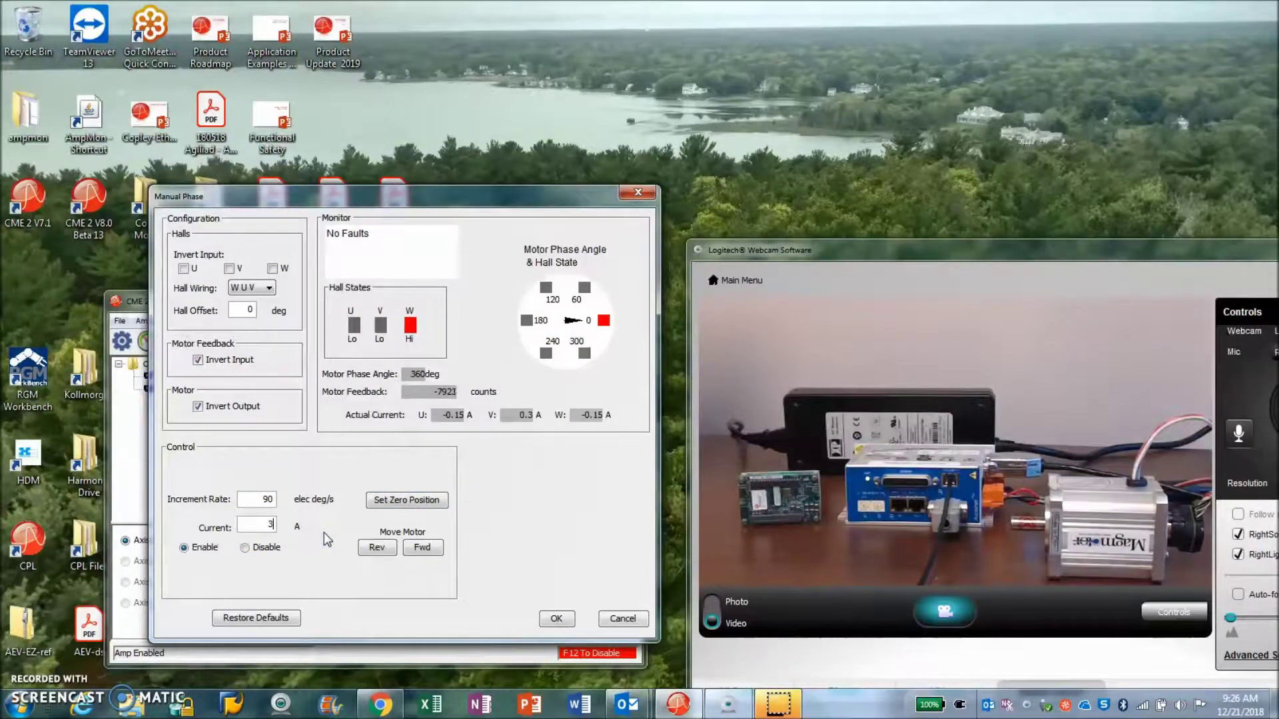
left_click(270, 500)
left_click(418, 501)
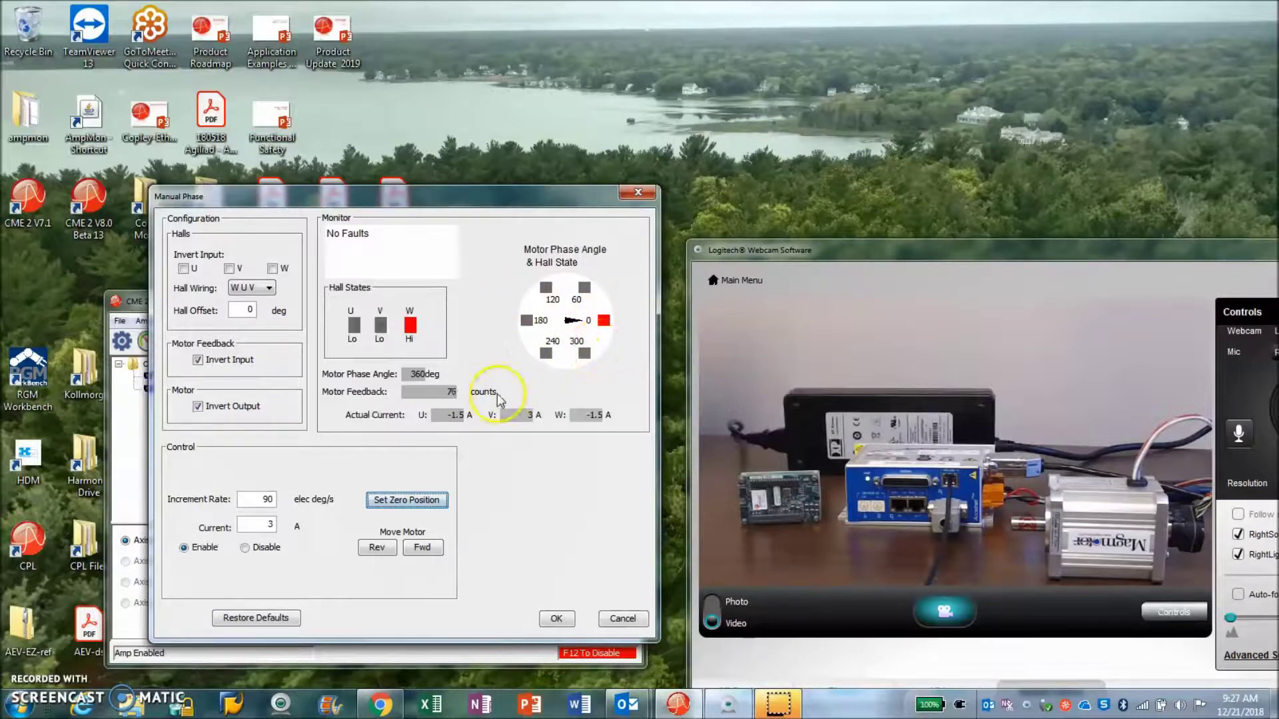
left_click(413, 503)
Microstep the motor forward and in reverse with Fwd/Rev until feedback reads 138404 counts at 309 deg
left_click(437, 548)
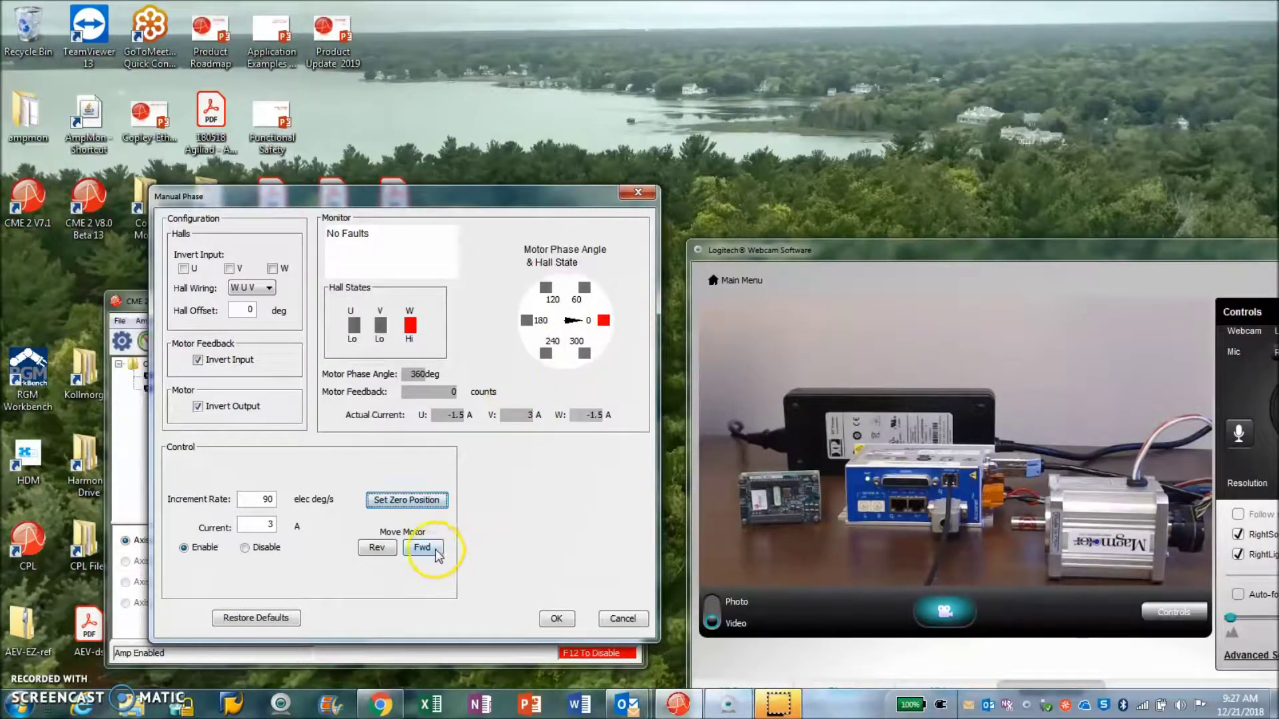
left_click(436, 549)
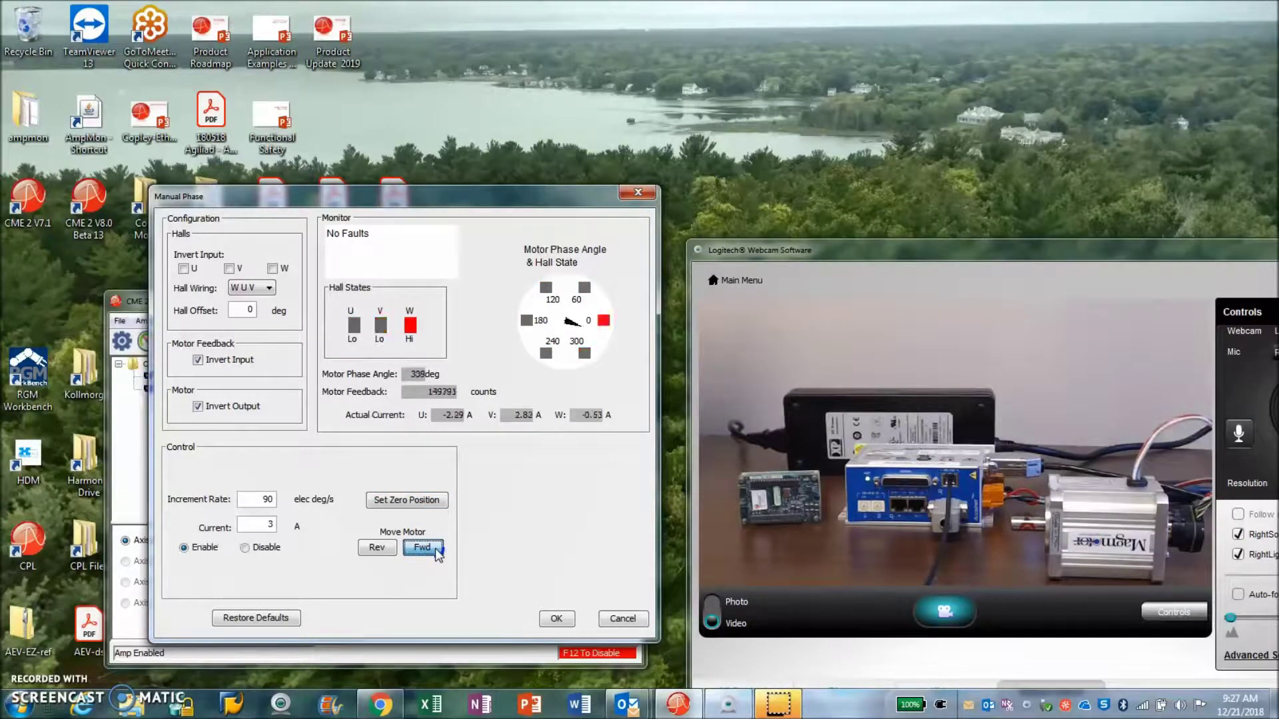
left_click(377, 546)
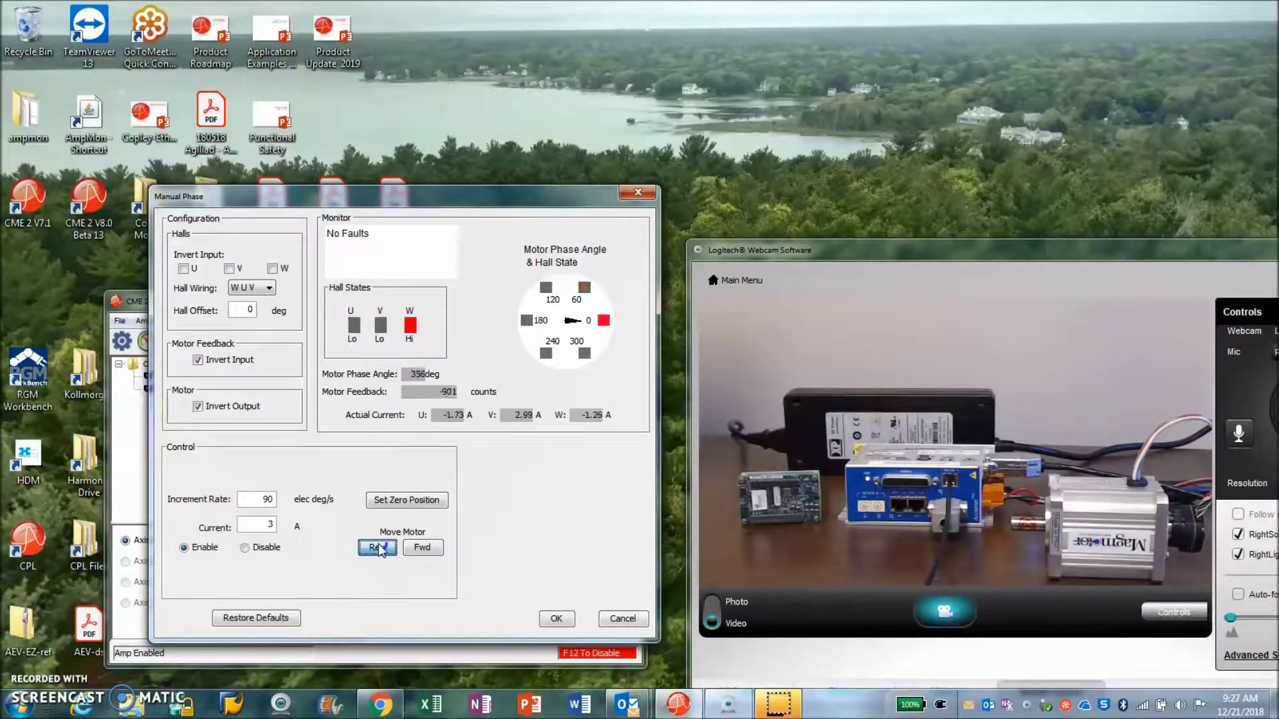
left_click(422, 548)
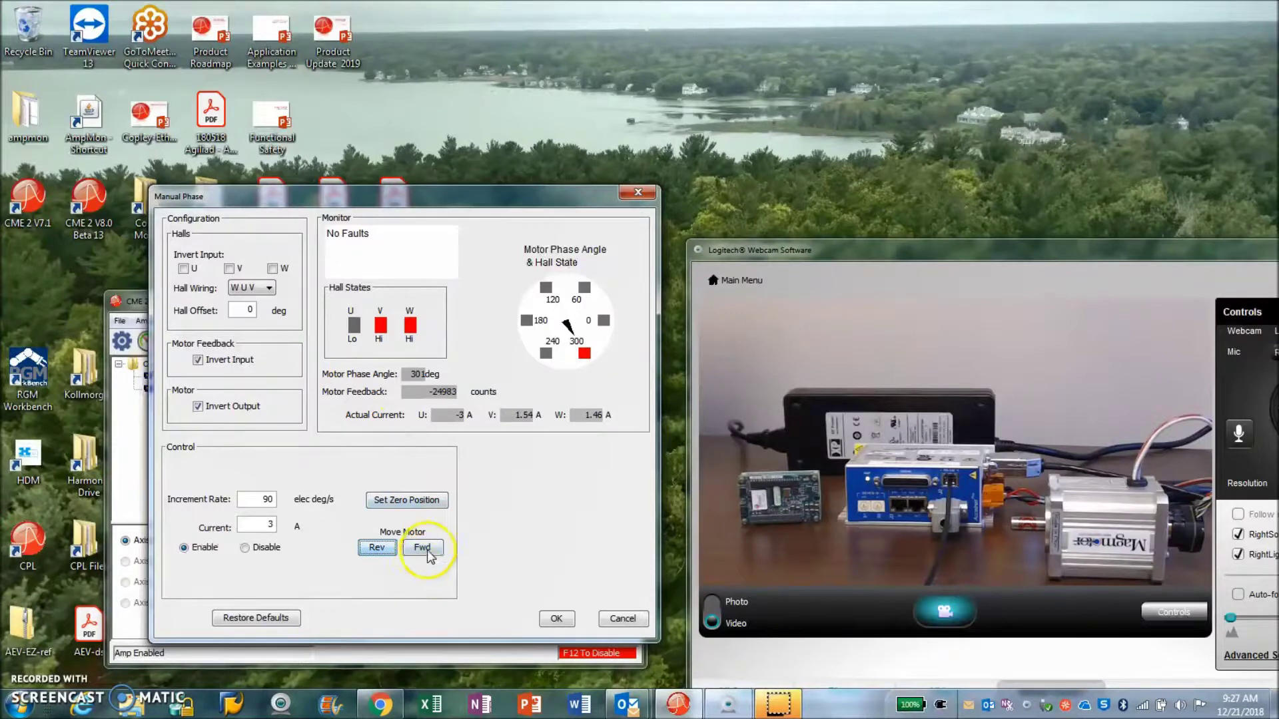
left_click_drag(430, 553, 427, 553)
left_click_drag(373, 549, 373, 549)
Keep W U V hall wiring, set a 60 deg Hall Offset, and step the motor forward and reverse
left_click(258, 288)
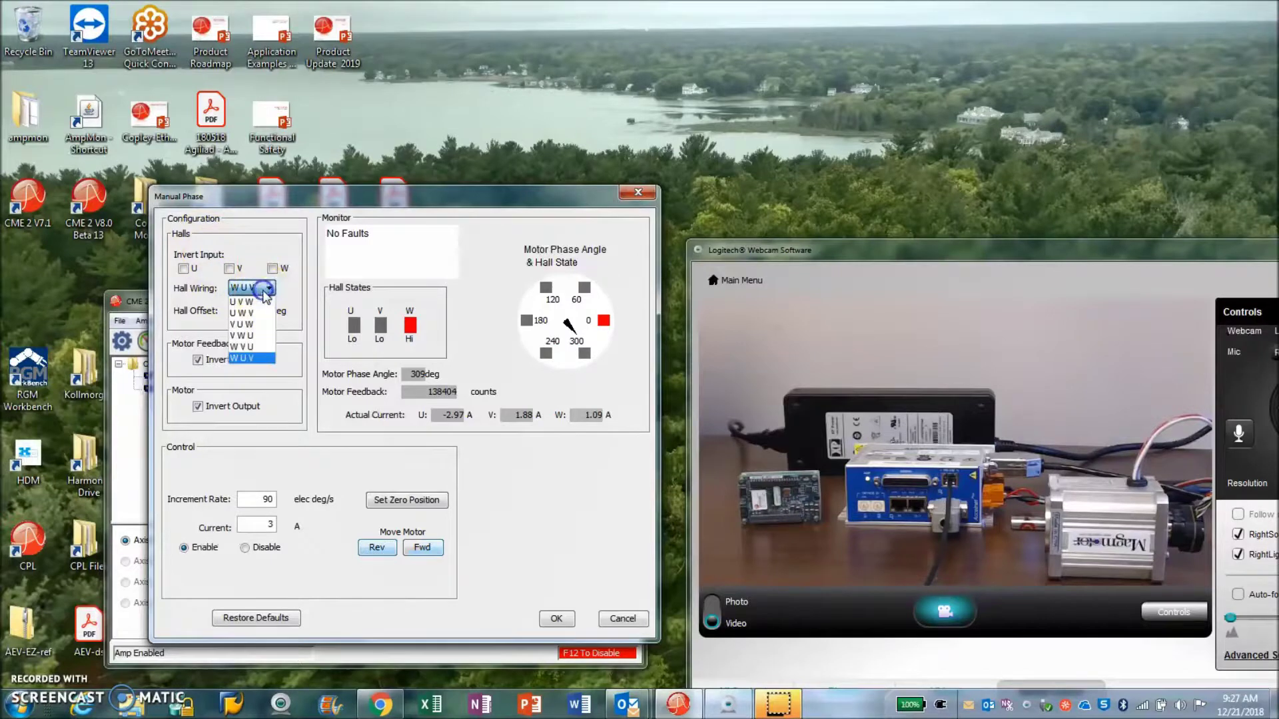
left_click(253, 357)
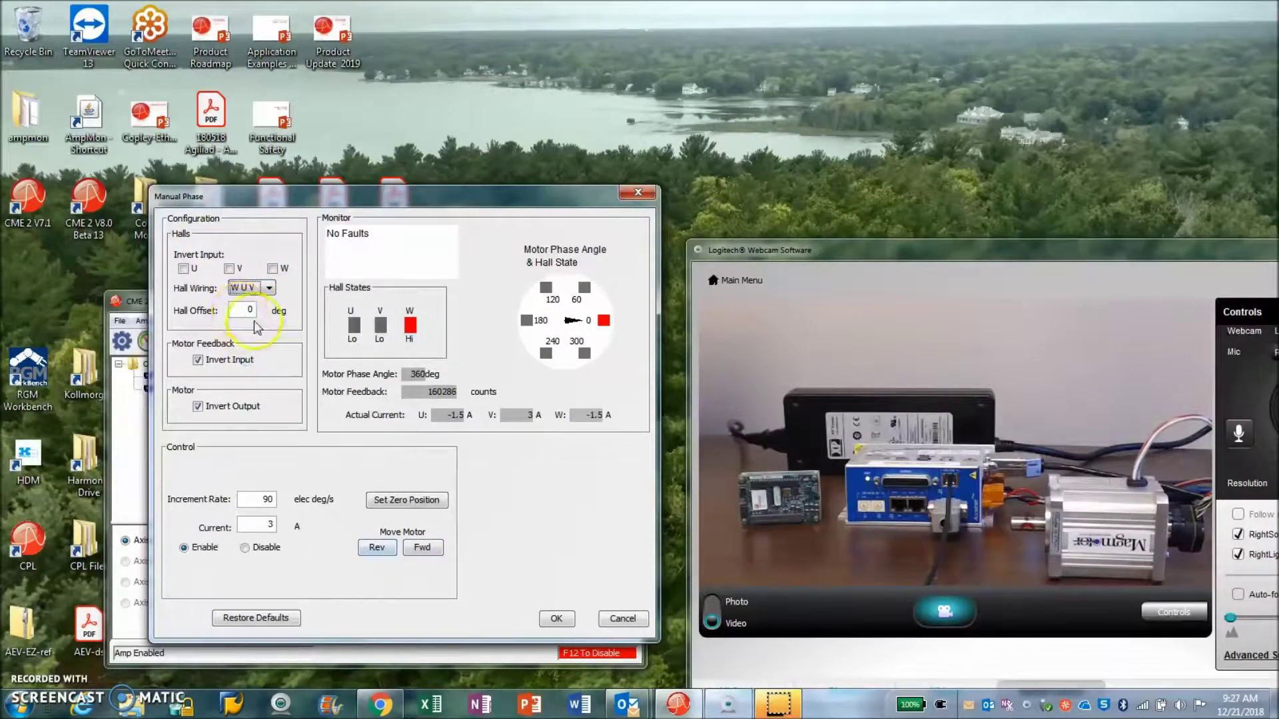
left_click_drag(425, 550, 427, 555)
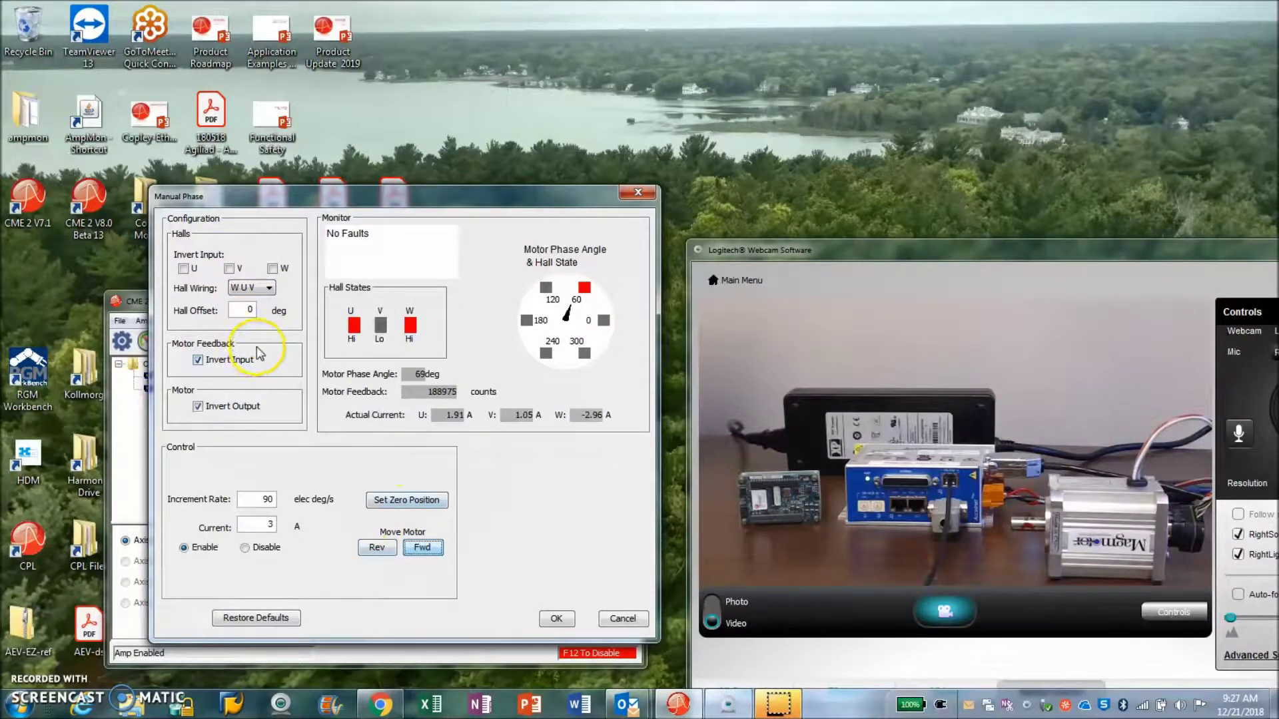
left_click_drag(248, 310, 280, 311)
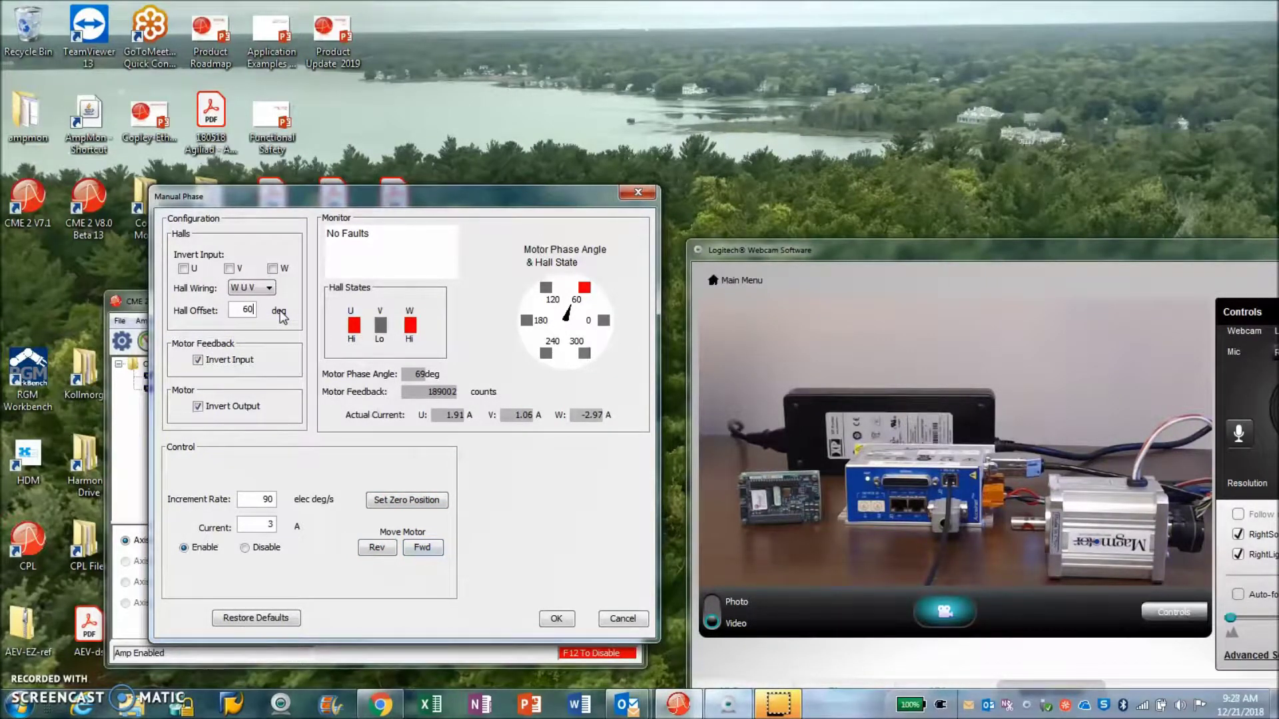
left_click(419, 548)
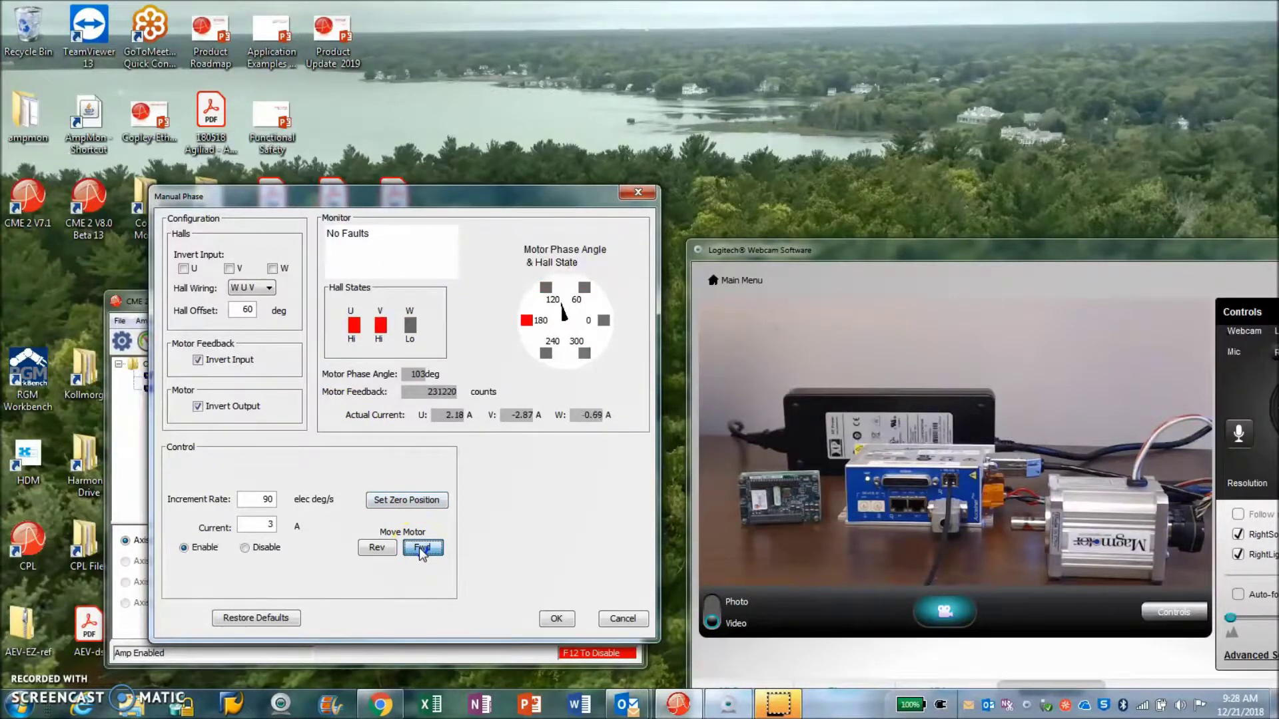
left_click(379, 547)
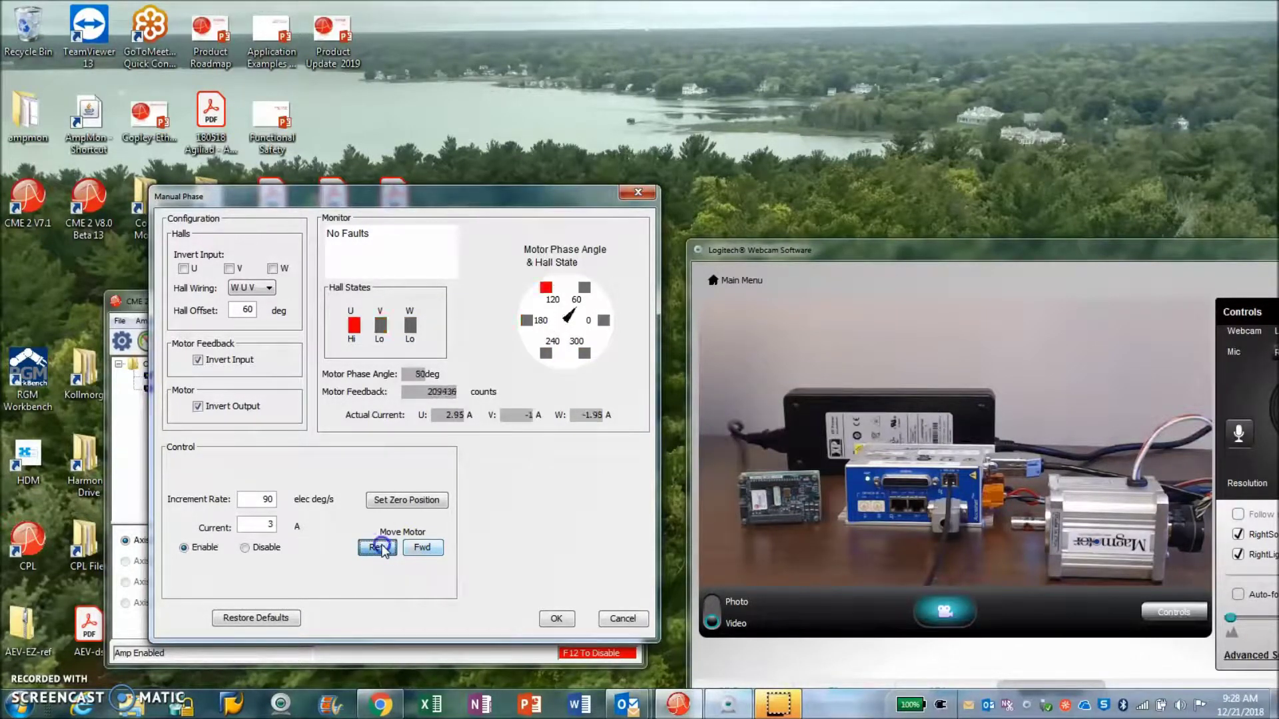
Return Hall Offset to 0 deg and step the motor forward and reverse again
left_click(239, 311)
key("BackSpace")
key("BackSpace")
type("0")
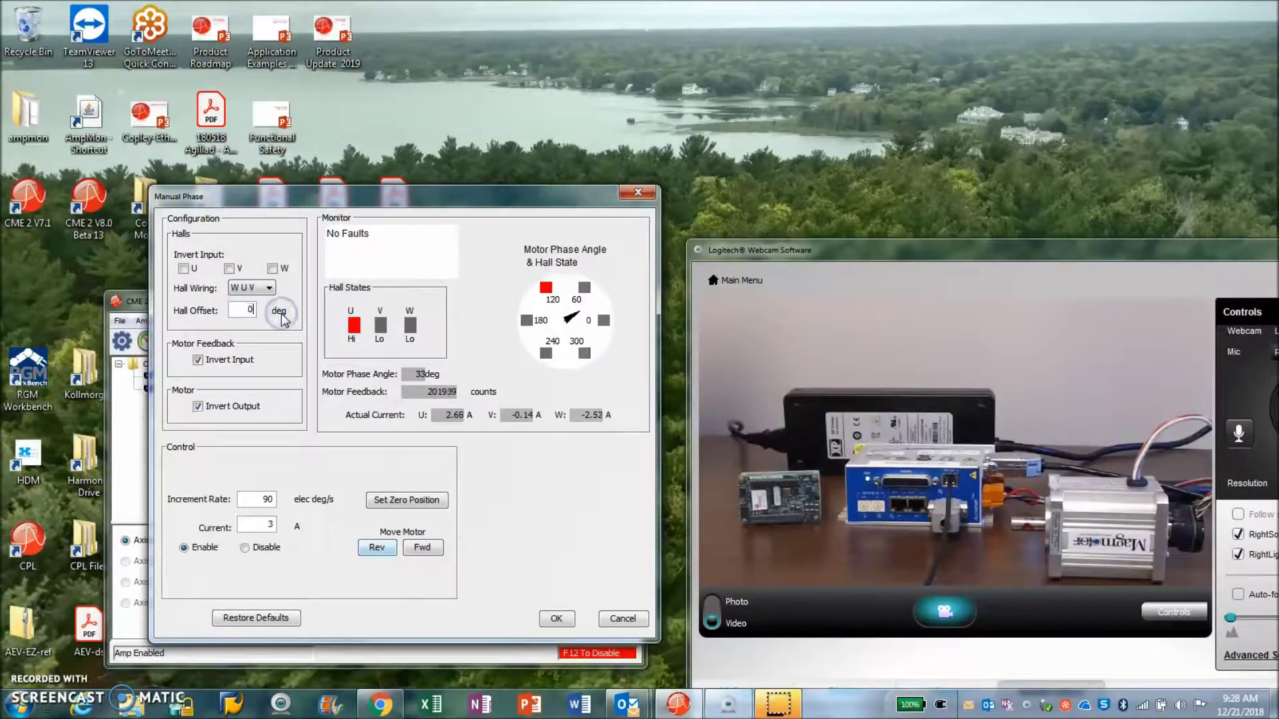
left_click(425, 548)
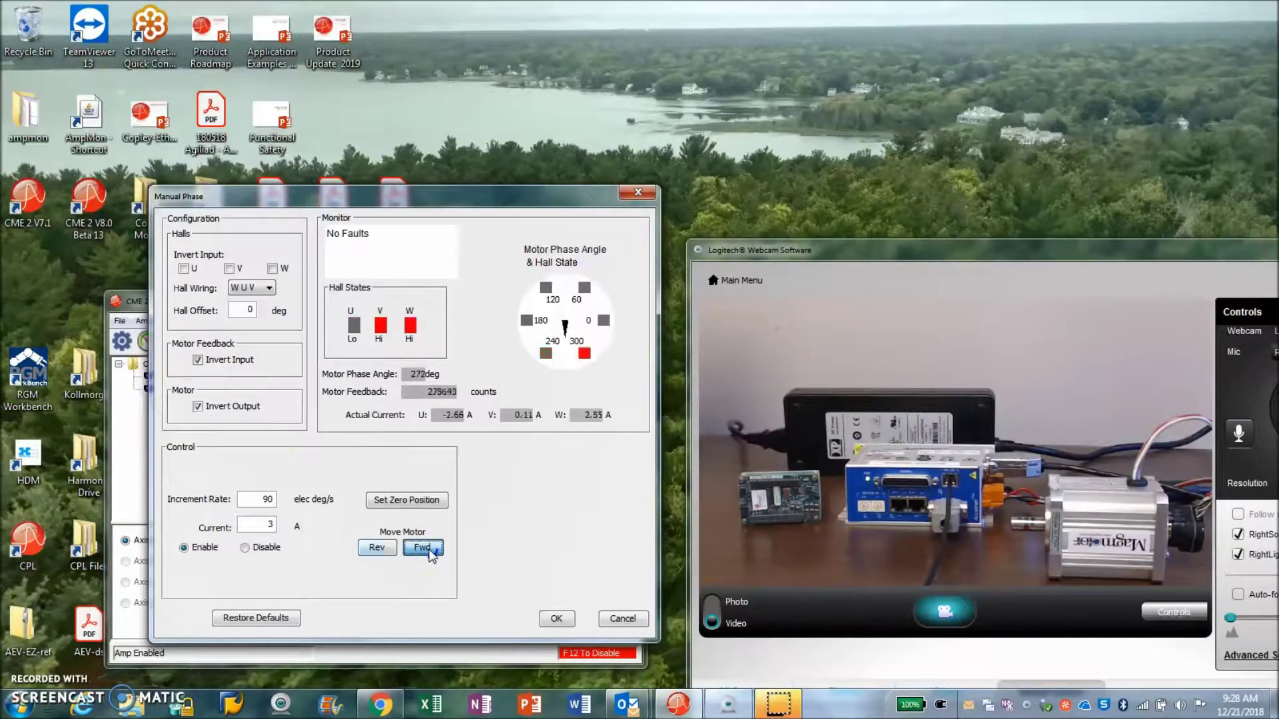
left_click(377, 548)
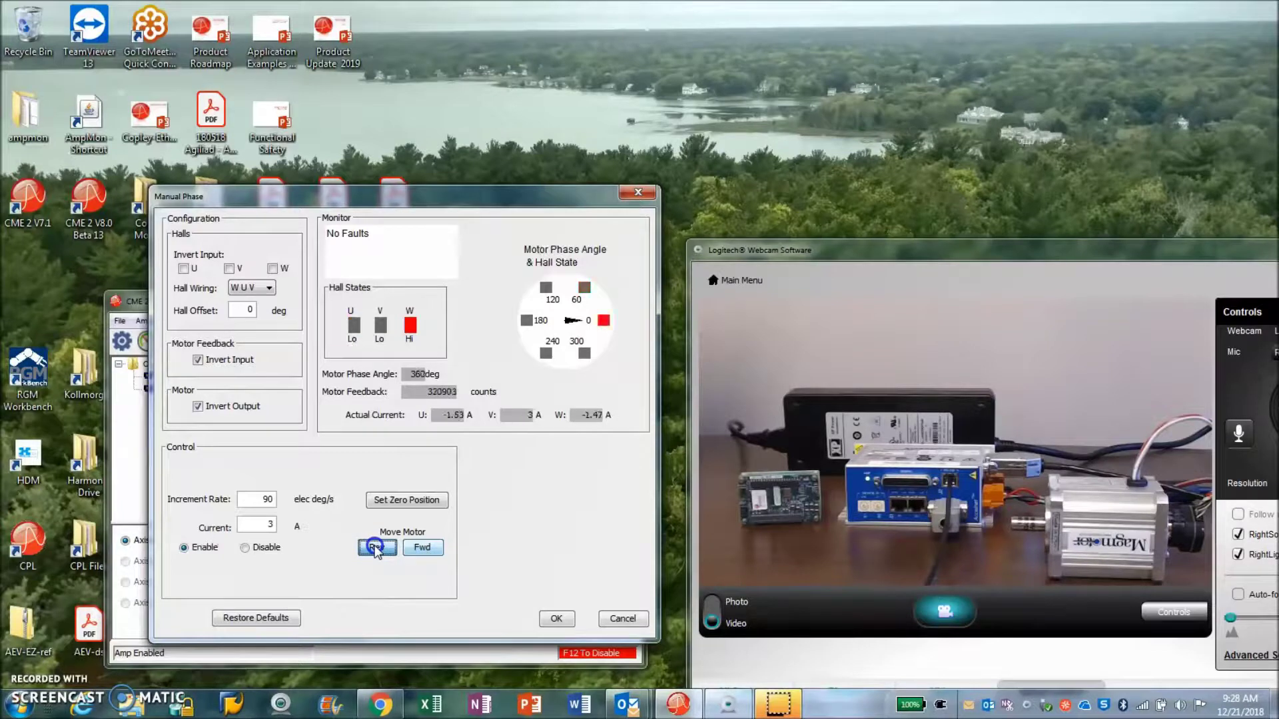
left_click(377, 548)
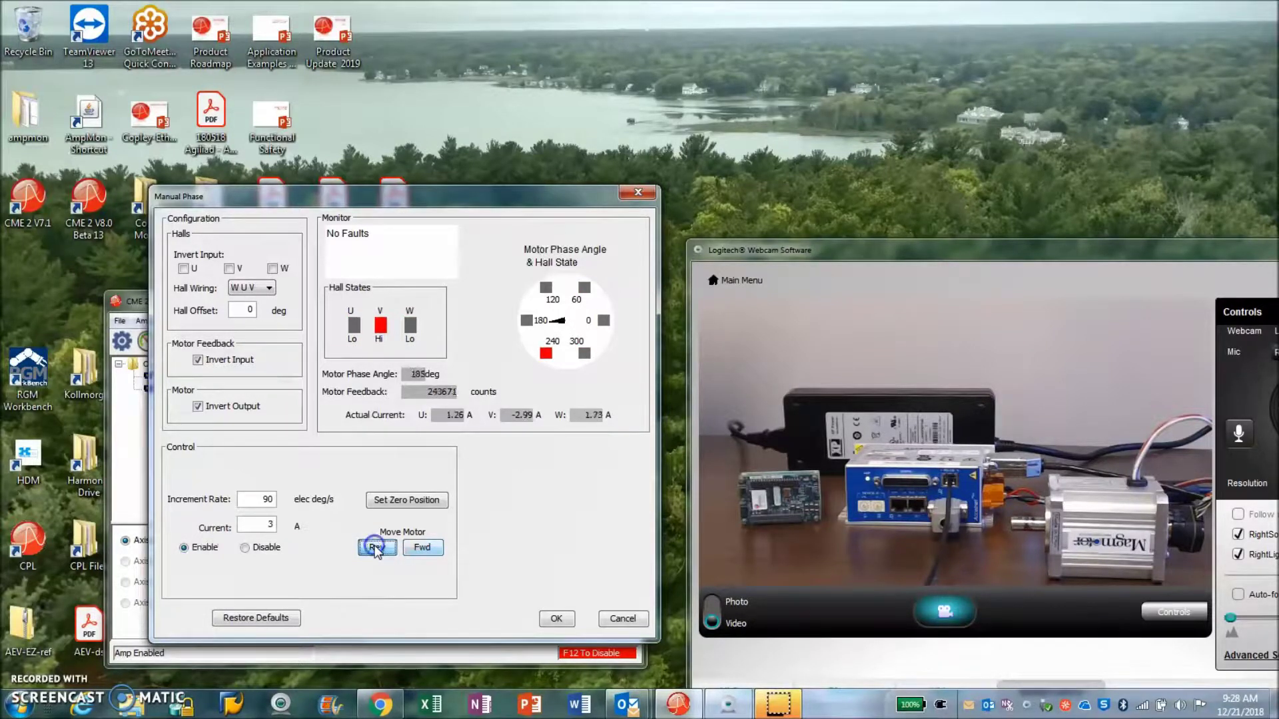
left_click(428, 549)
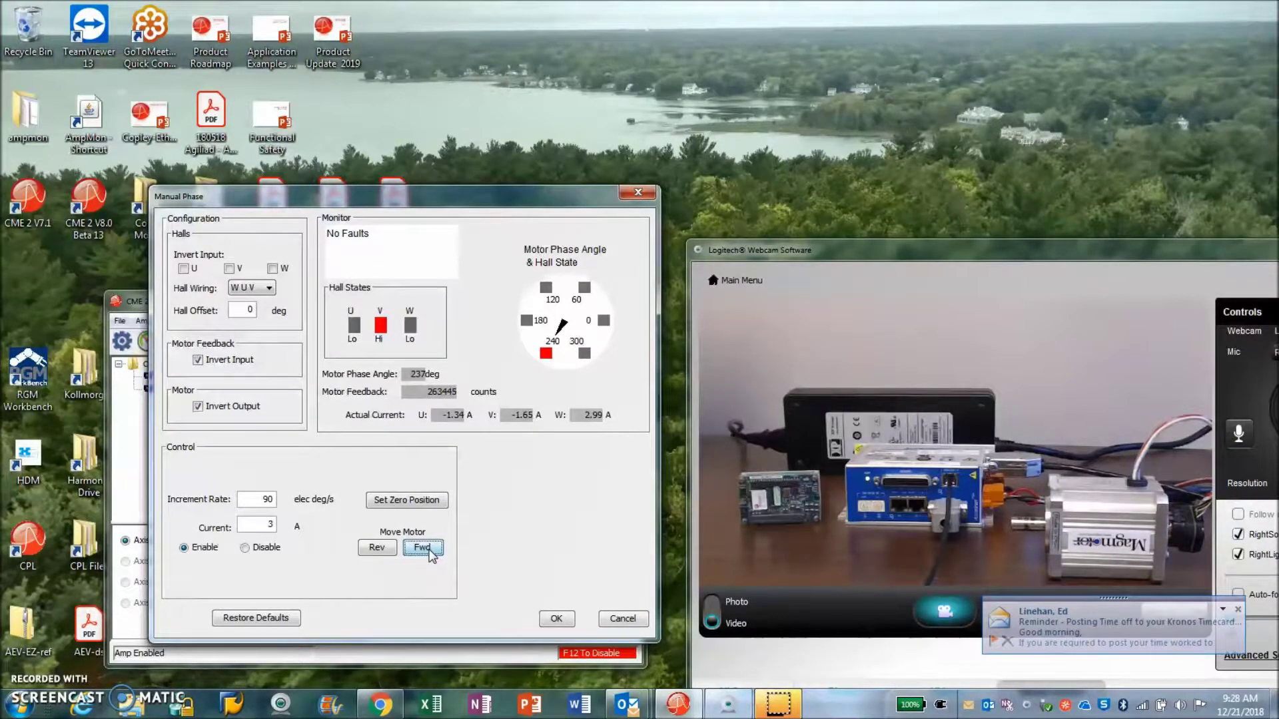
Cancel Manual Phase, jog the motor positive and negative, and set the zero position
left_click(619, 618)
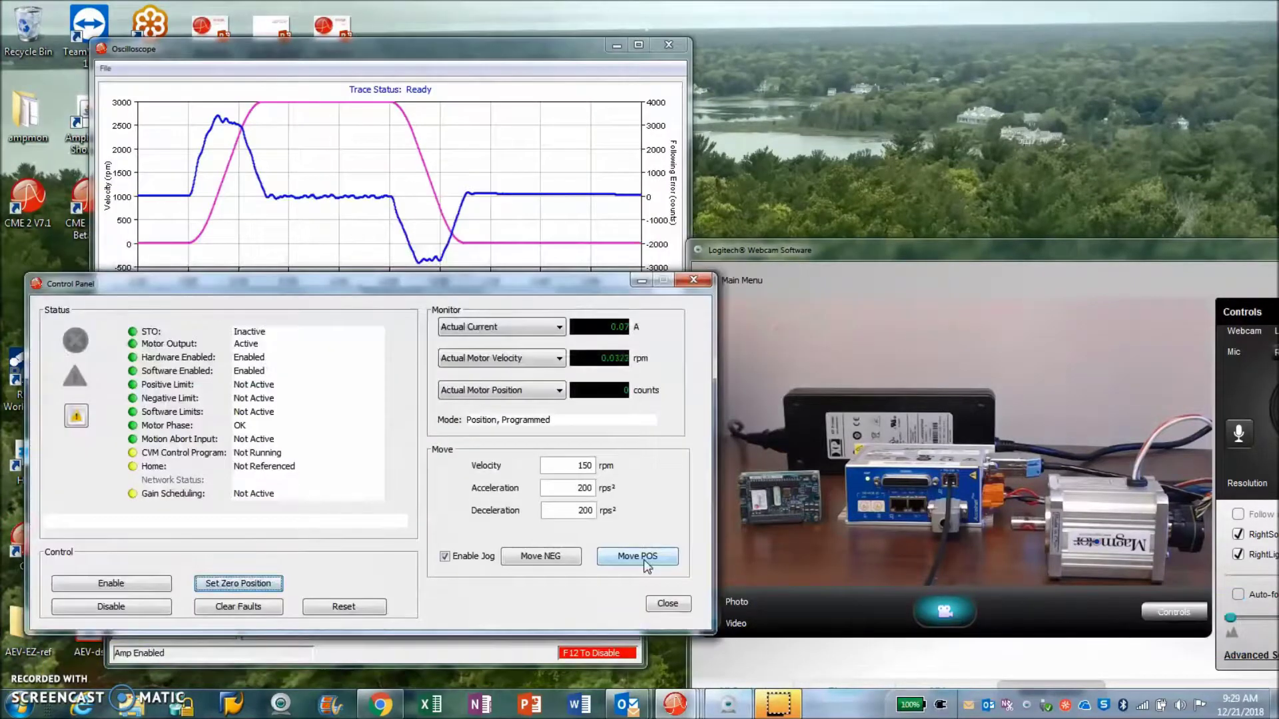
left_click(642, 560)
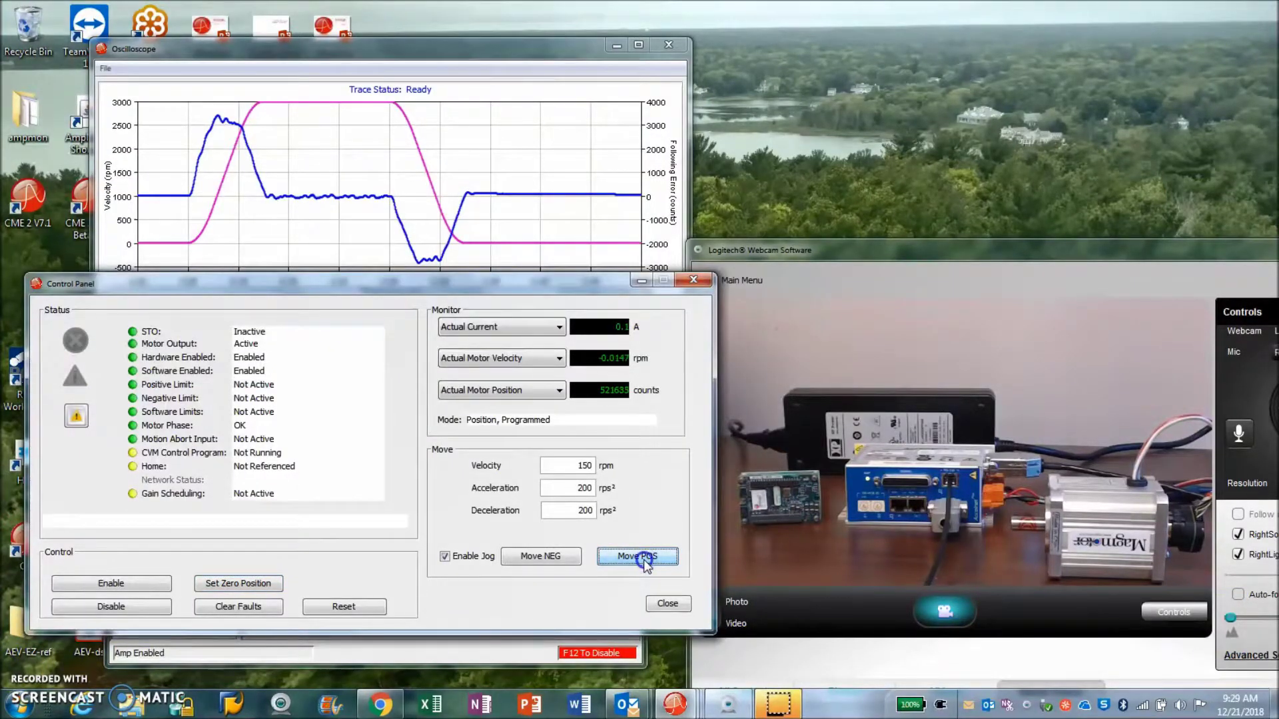
left_click(545, 558)
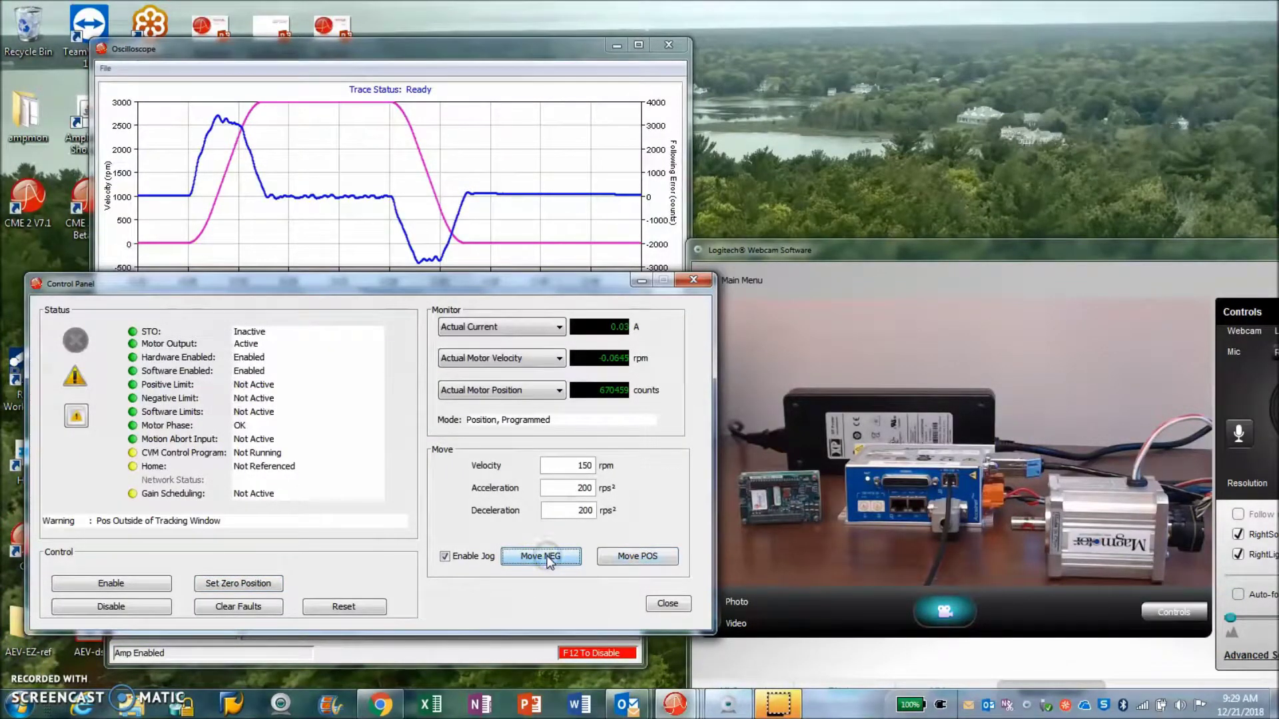
left_click(242, 584)
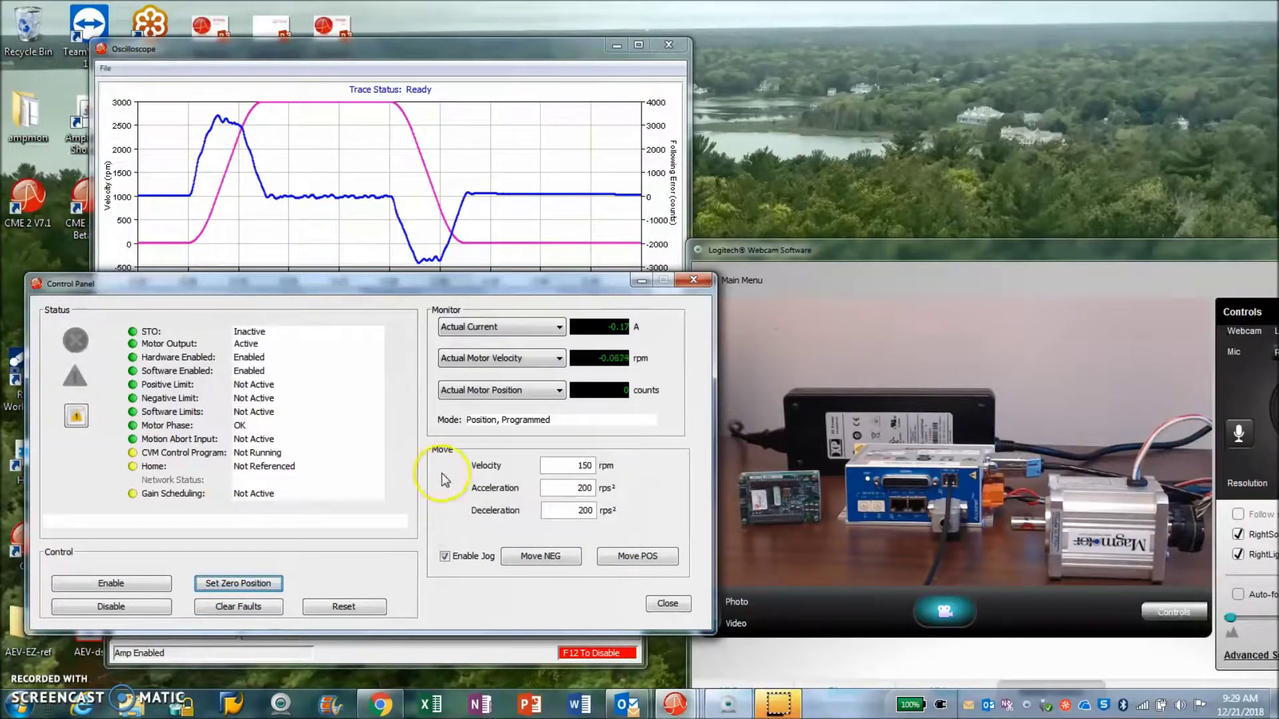
Run a 6400000-count profile move from the oscilloscope's Profile tab and capture a trace
left_click(398, 53)
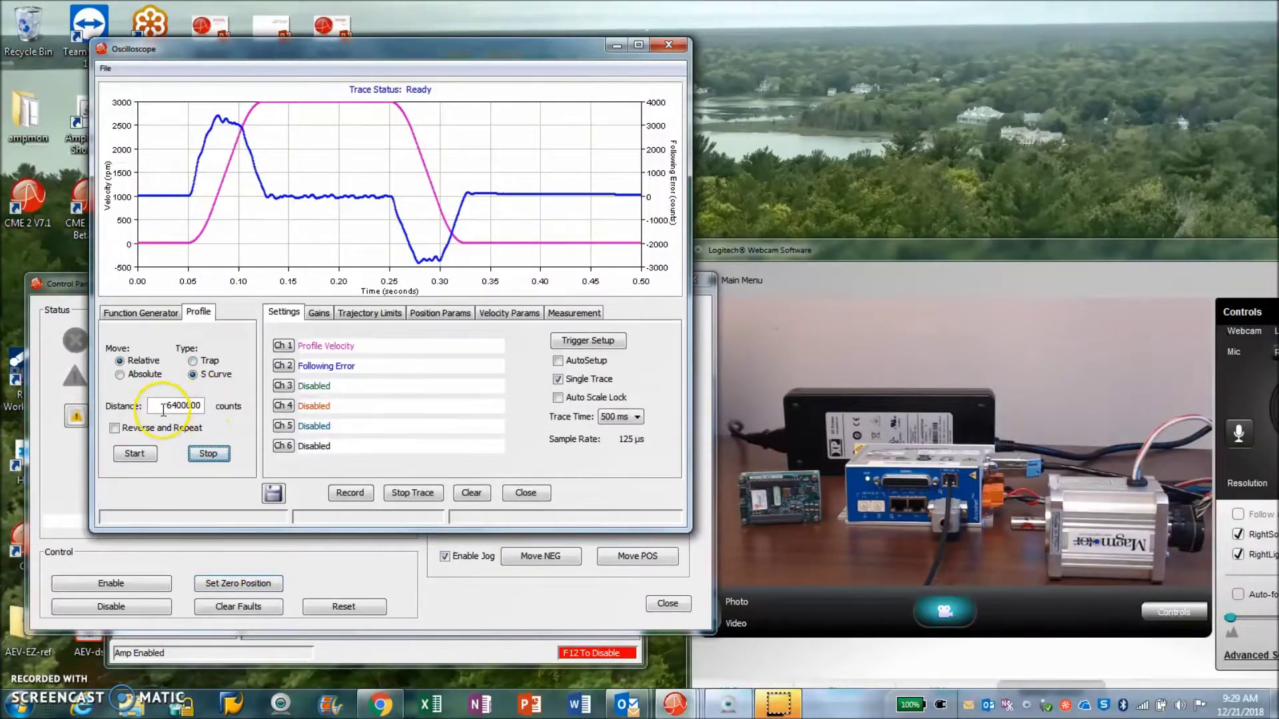
left_click(187, 408)
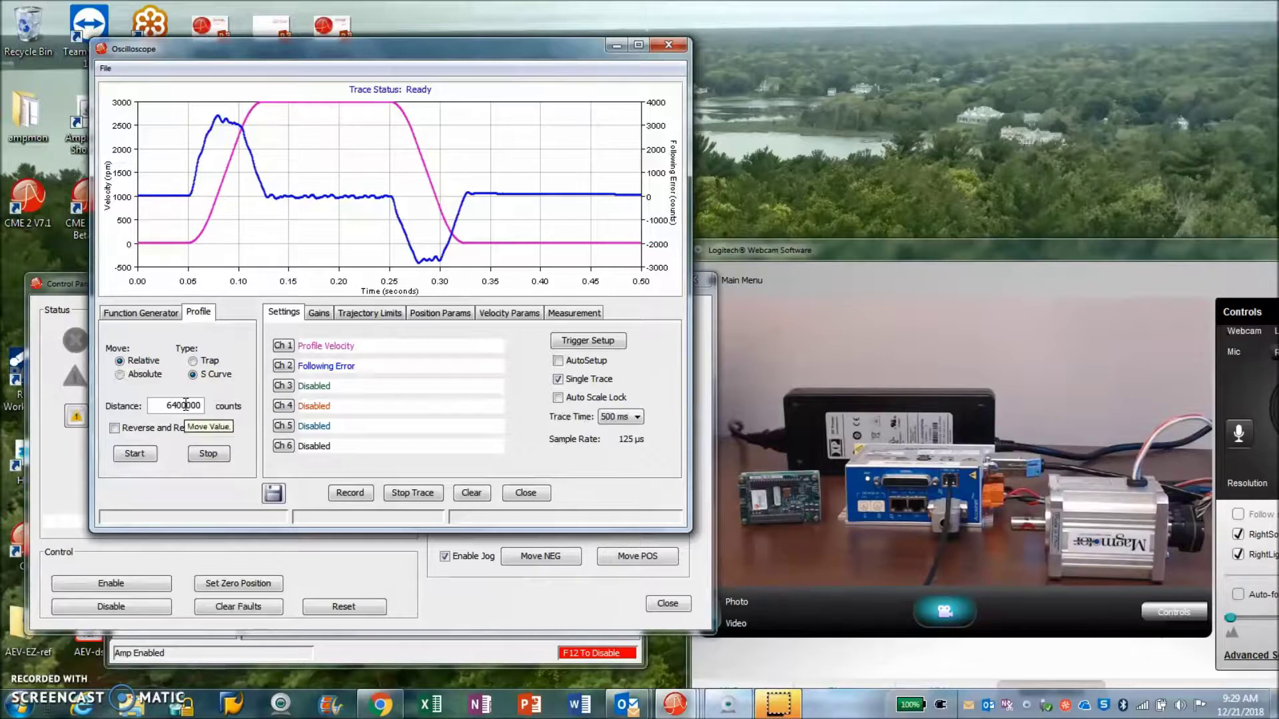
left_click(195, 405)
left_click(139, 455)
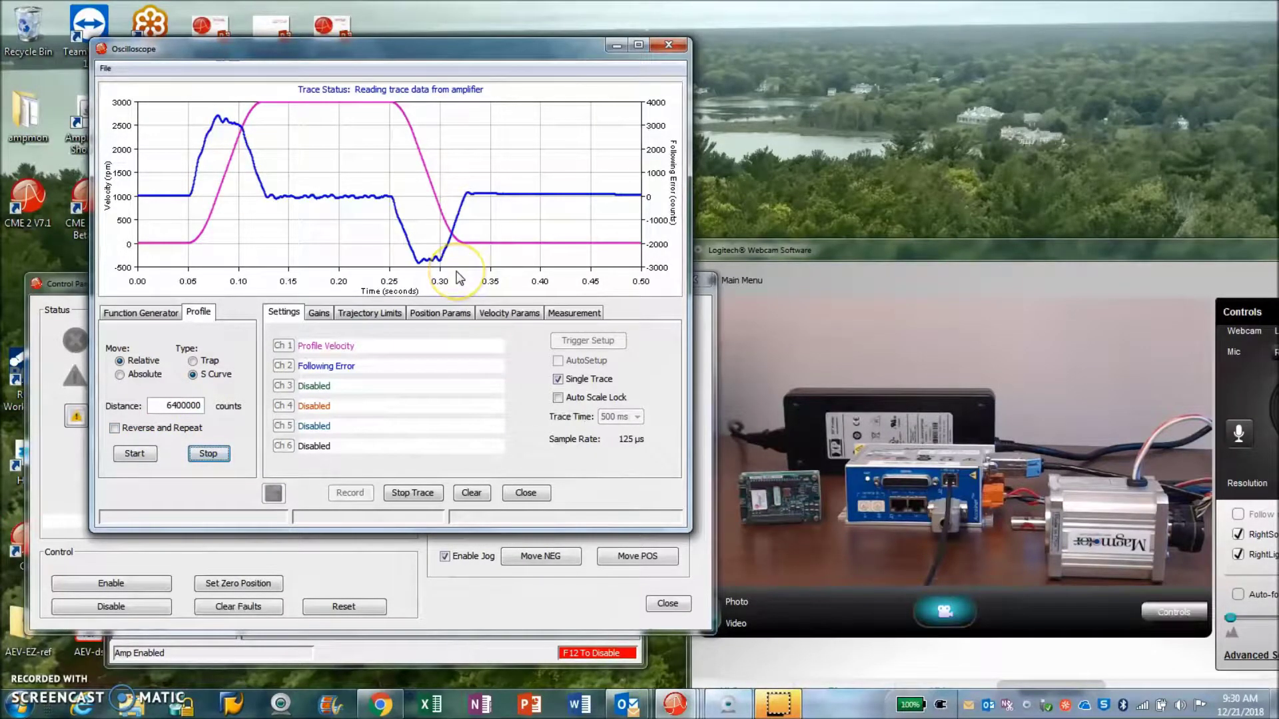
left_click(319, 313)
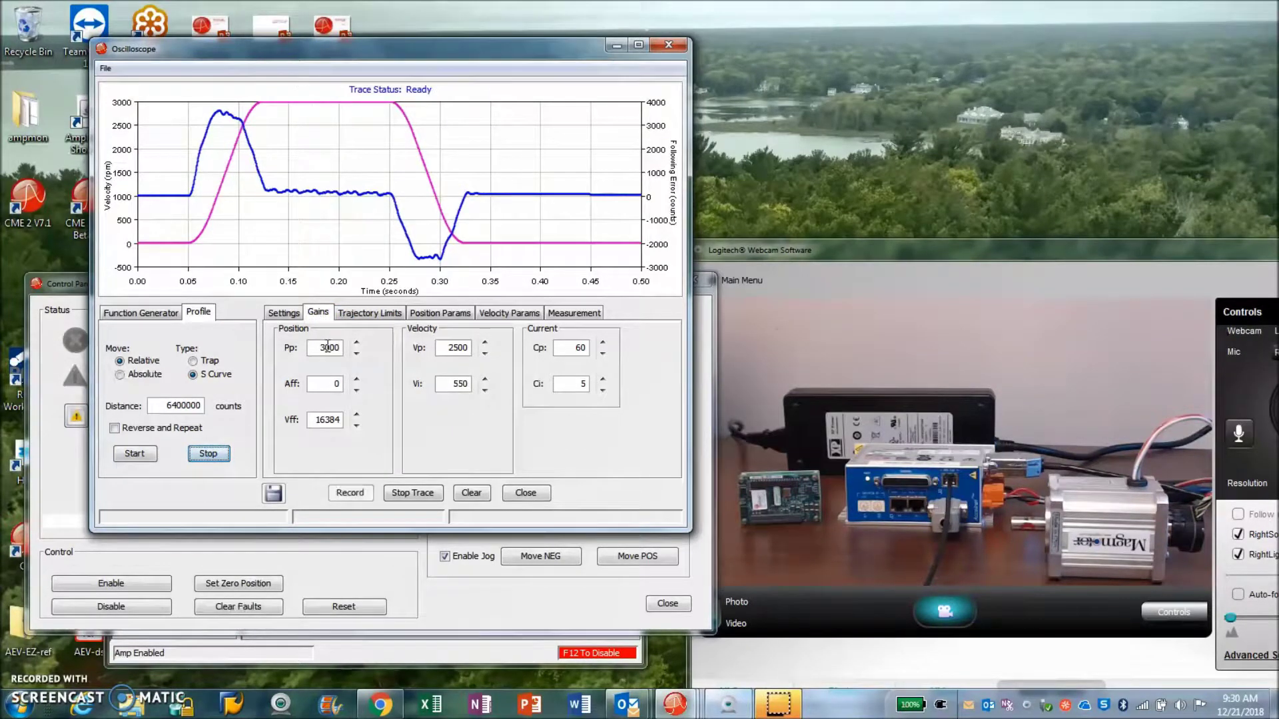
Zoom the captured S-curve trace into the constant-velocity ripple around 1000 rpm
left_click(460, 347)
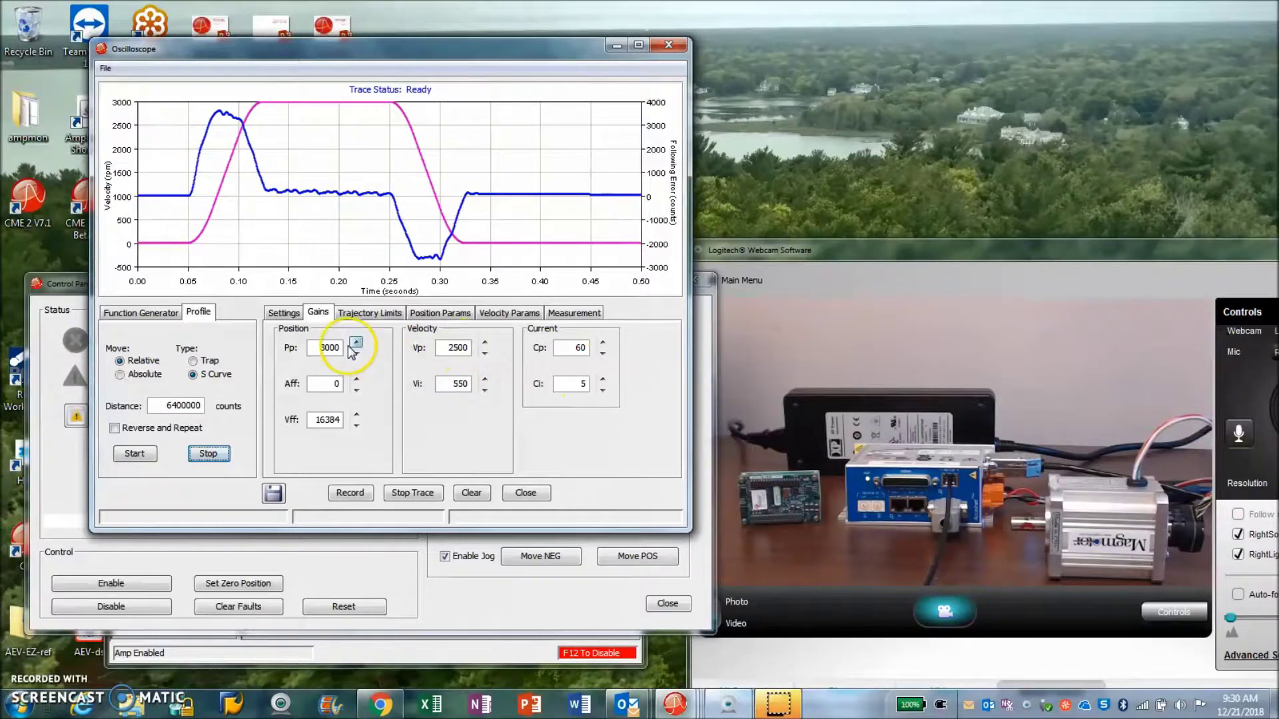
left_click(284, 312)
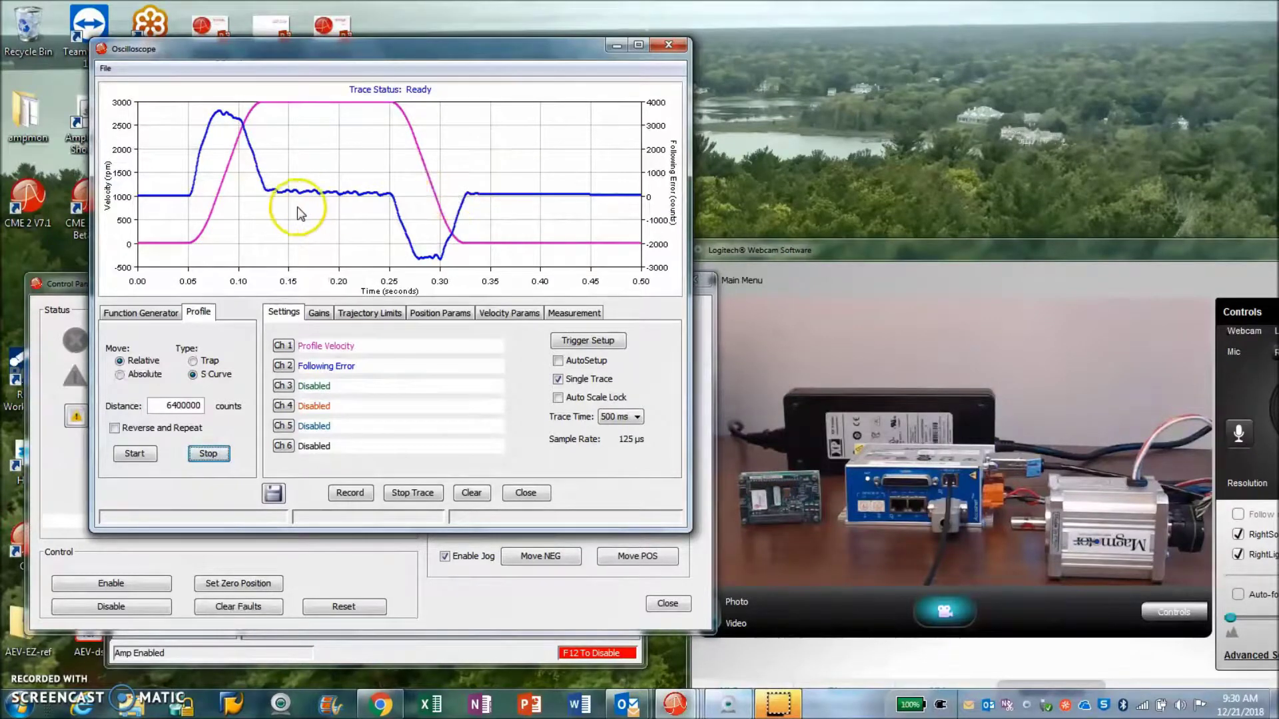
left_click_drag(264, 184, 400, 201)
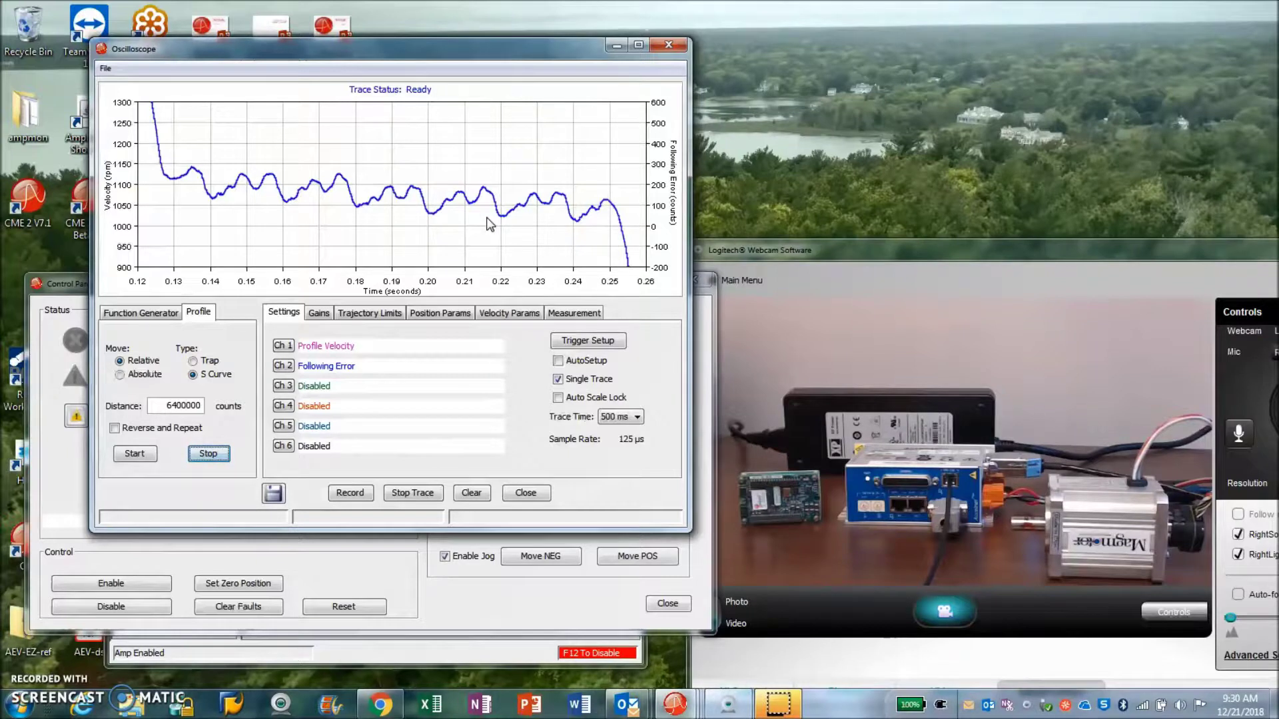
Zoom into the velocity dip, post-move settling and trace start, then samples near 1000 rpm
left_click_drag(490, 212, 522, 228)
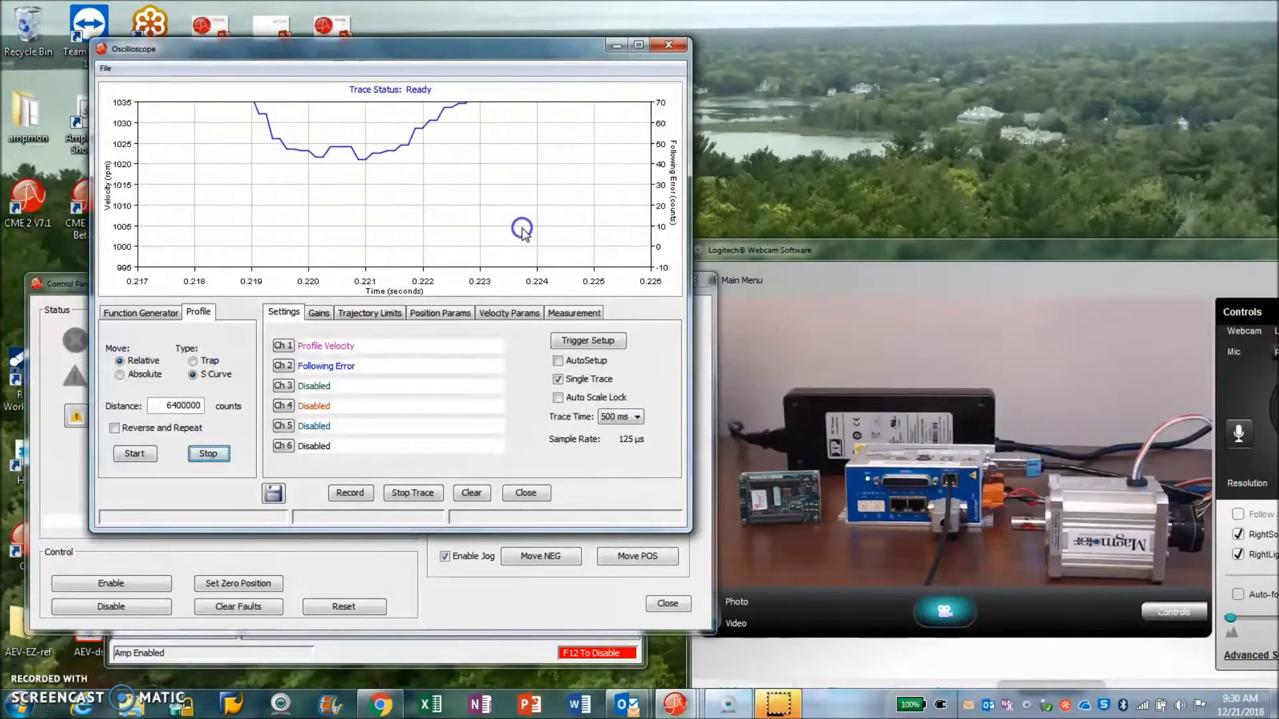
left_click(370, 185)
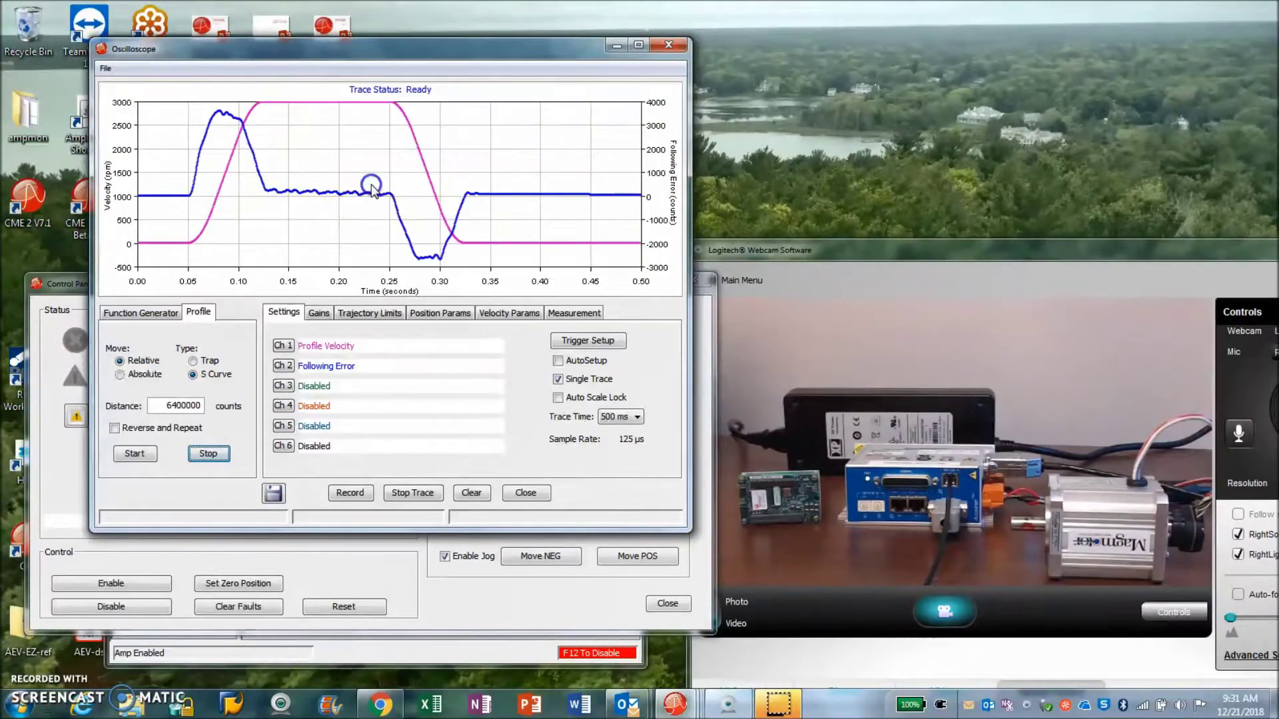
left_click_drag(453, 190, 648, 207)
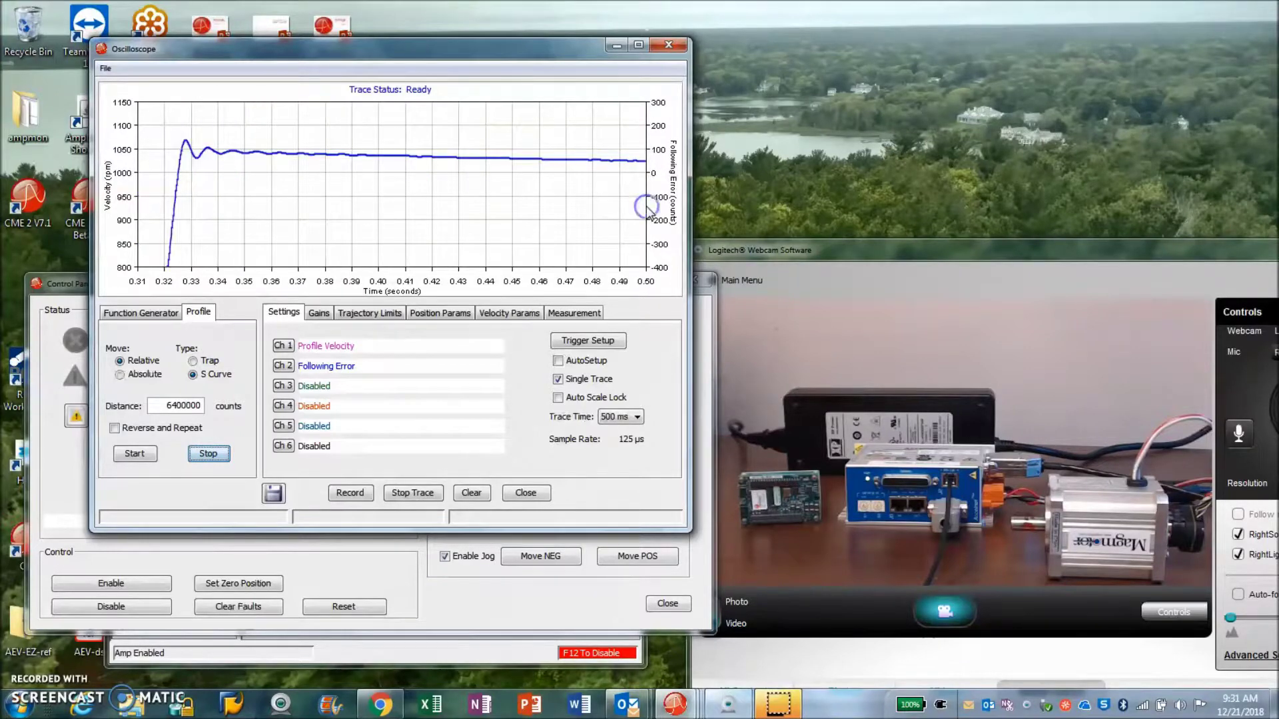
left_click(371, 185)
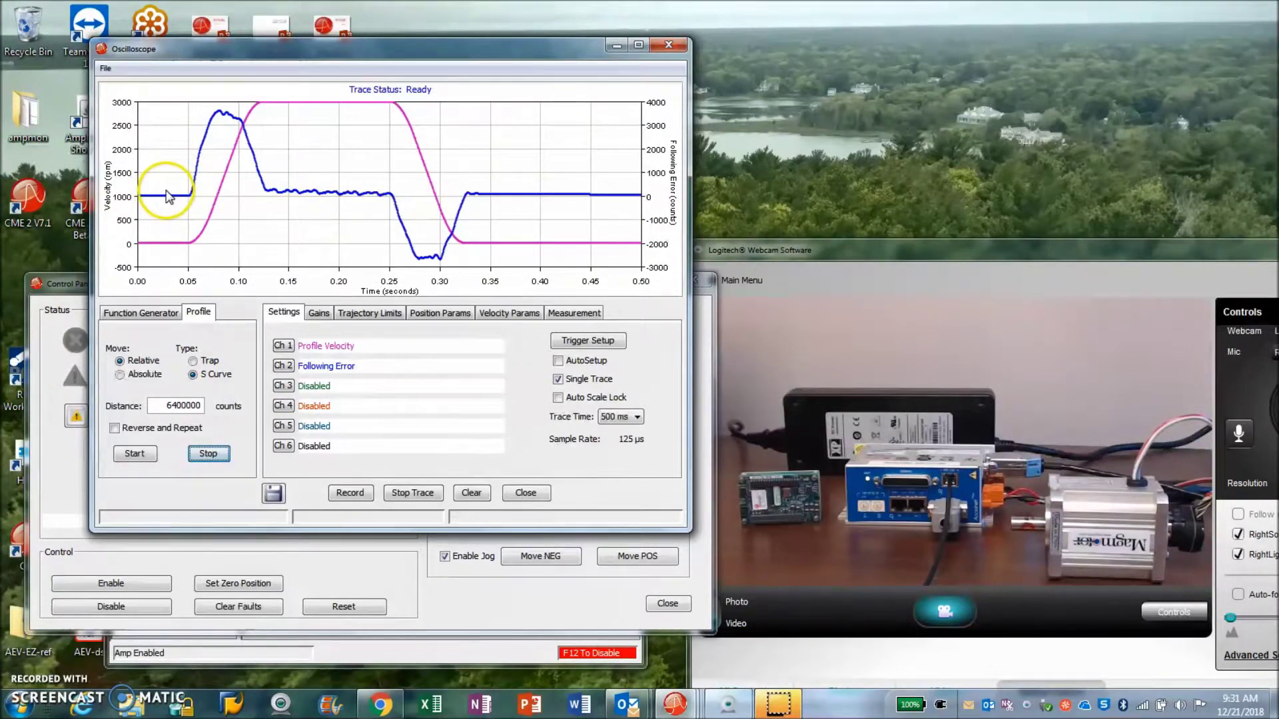
left_click_drag(170, 191, 147, 202)
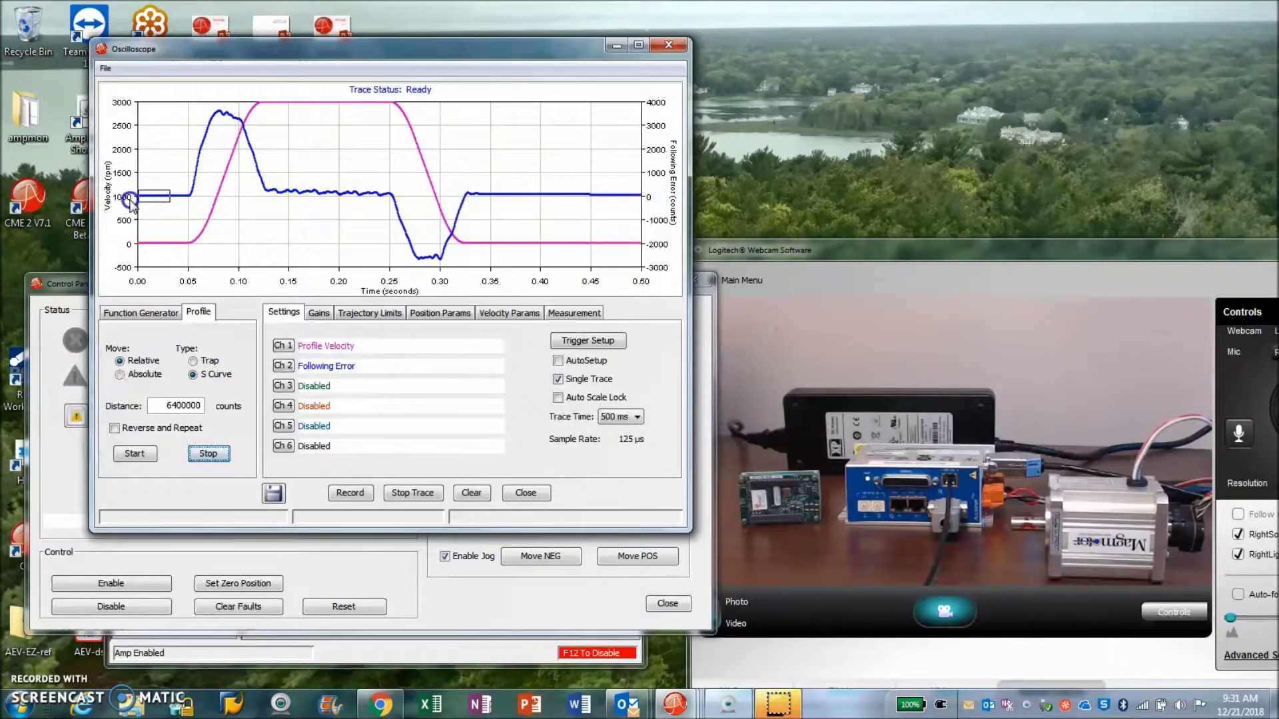
mouse_move(193, 196)
left_mouse_down()
mouse_move(208, 196)
mouse_move(120, 200)
left_mouse_up()
left_click(214, 195)
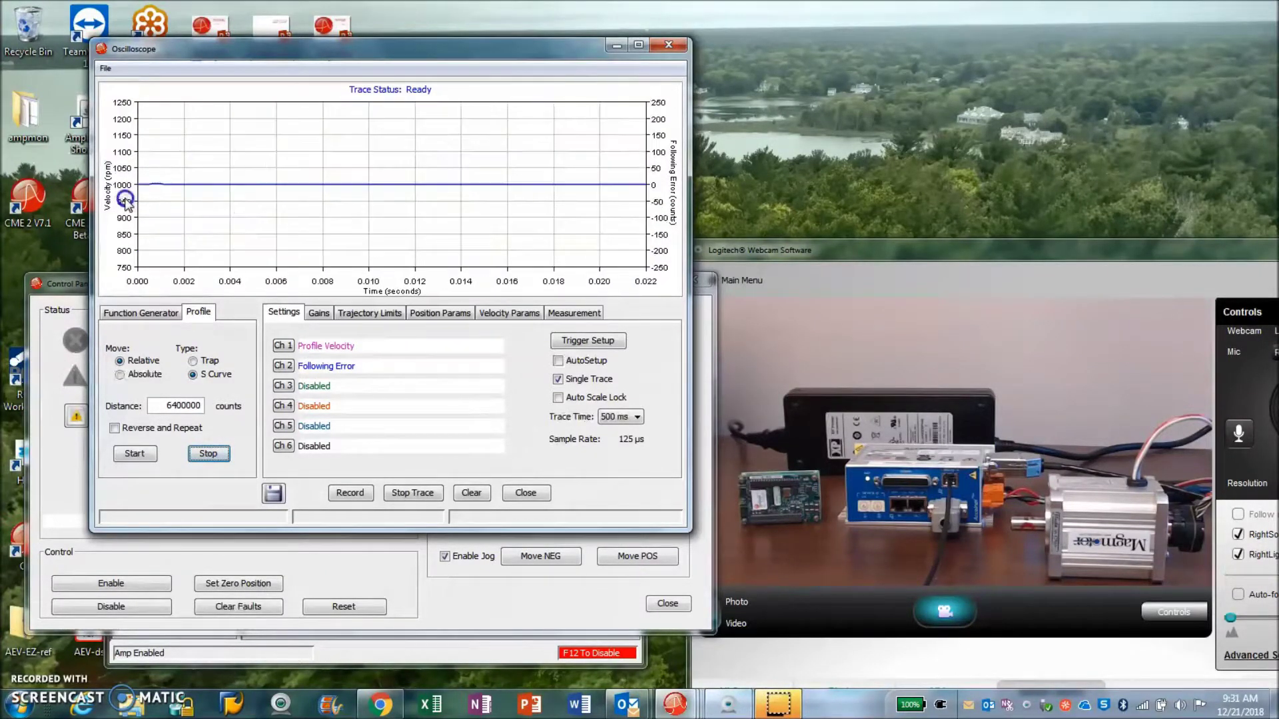
left_click(167, 183)
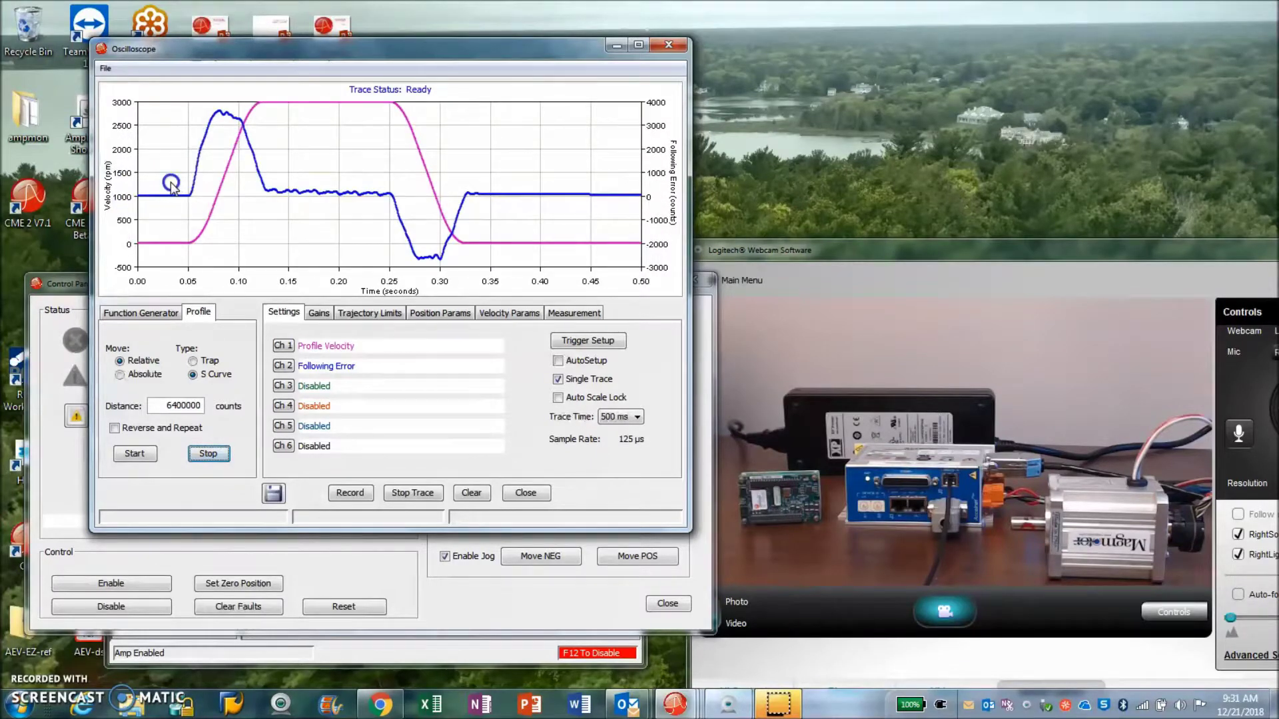
mouse_move(164, 186)
left_mouse_down()
mouse_move(117, 199)
mouse_move(119, 213)
left_mouse_up()
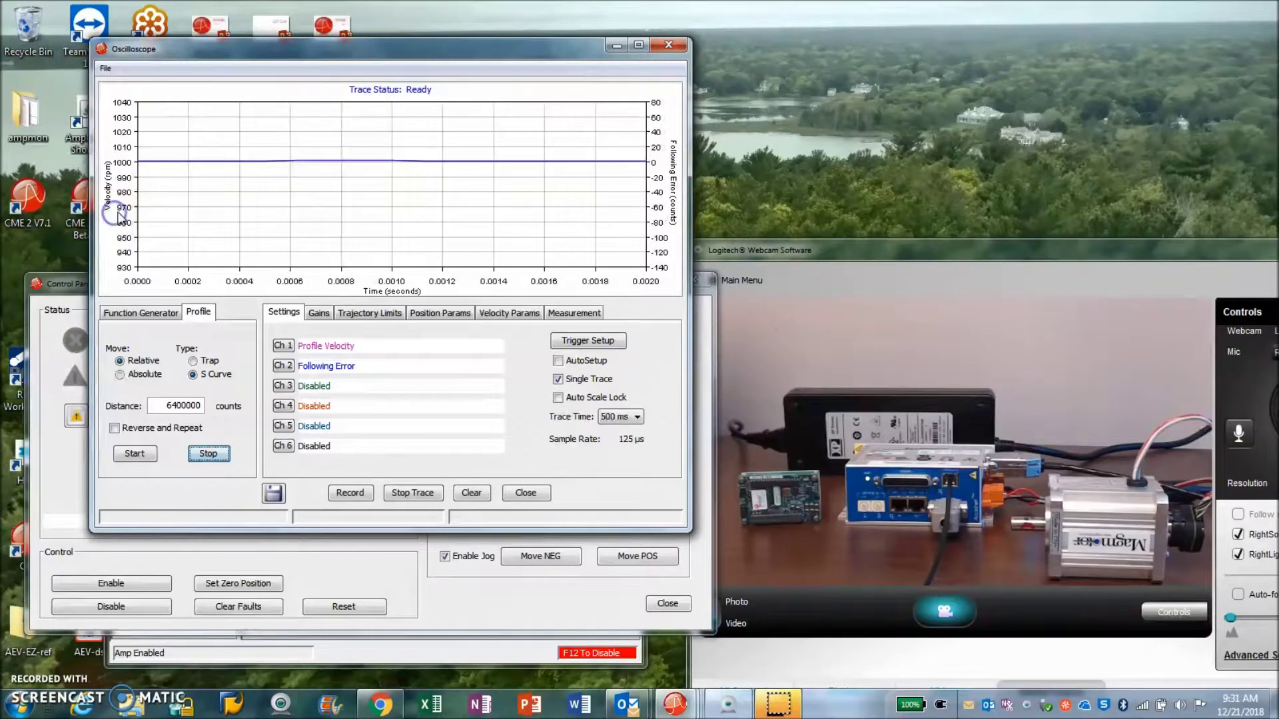
left_click_drag(261, 148, 452, 182)
Draw the trace as connected plus markers, zoom between samples, then reset to the full trace
left_click(409, 186)
right_click(407, 186)
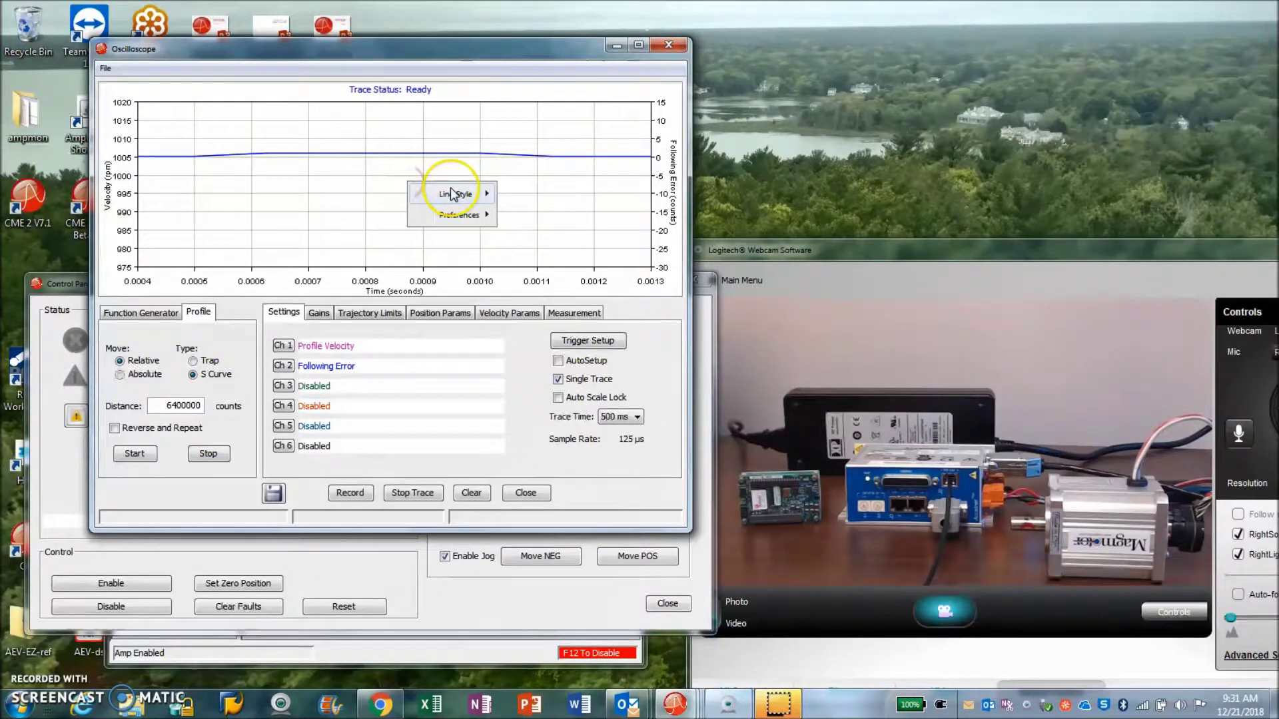
left_click(477, 195)
left_click(536, 236)
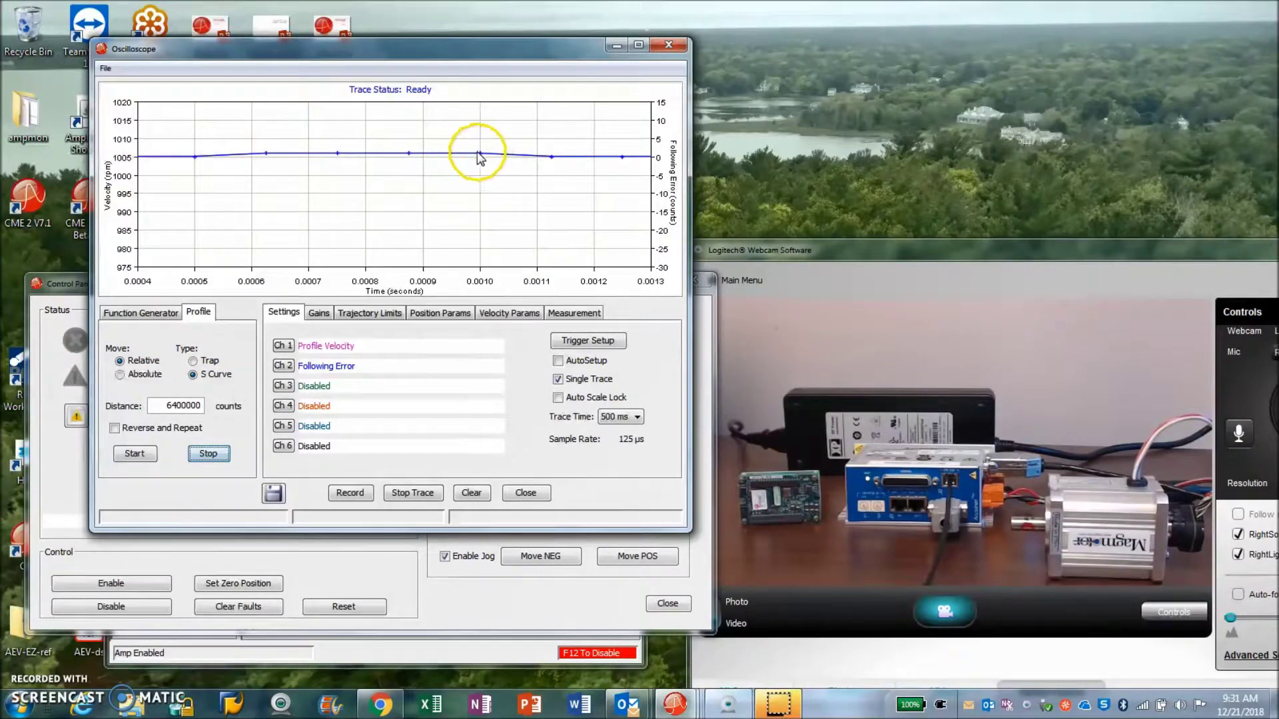
left_click_drag(463, 139, 593, 189)
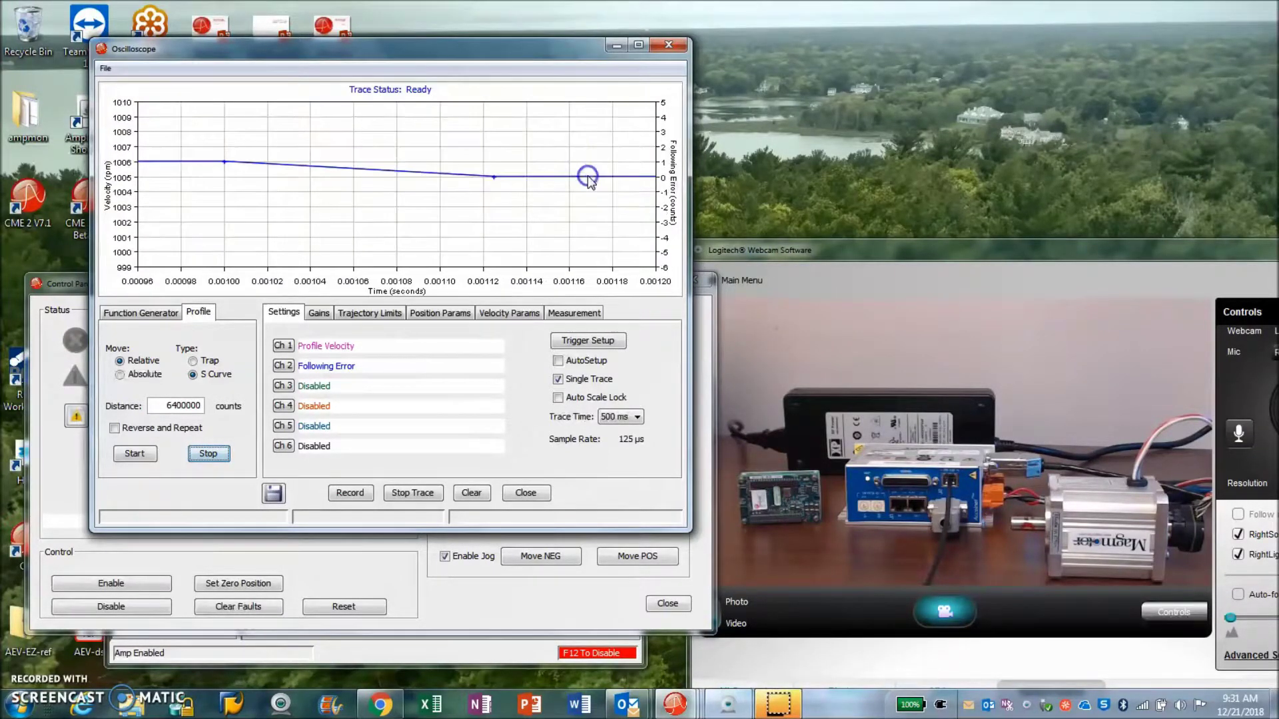
right_click(468, 204)
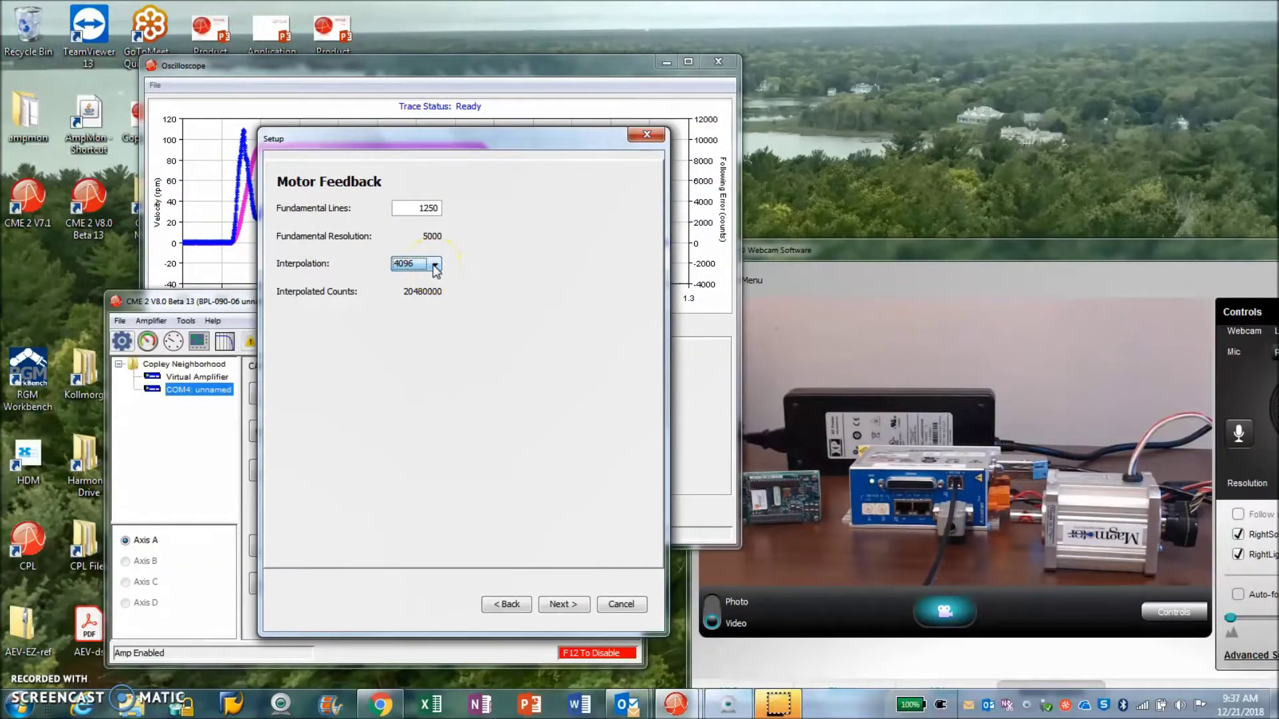
Confirm Interpolation stays at 4096, giving 20480000 interpolated counts from 1250 lines
left_click(435, 265)
left_click(500, 266)
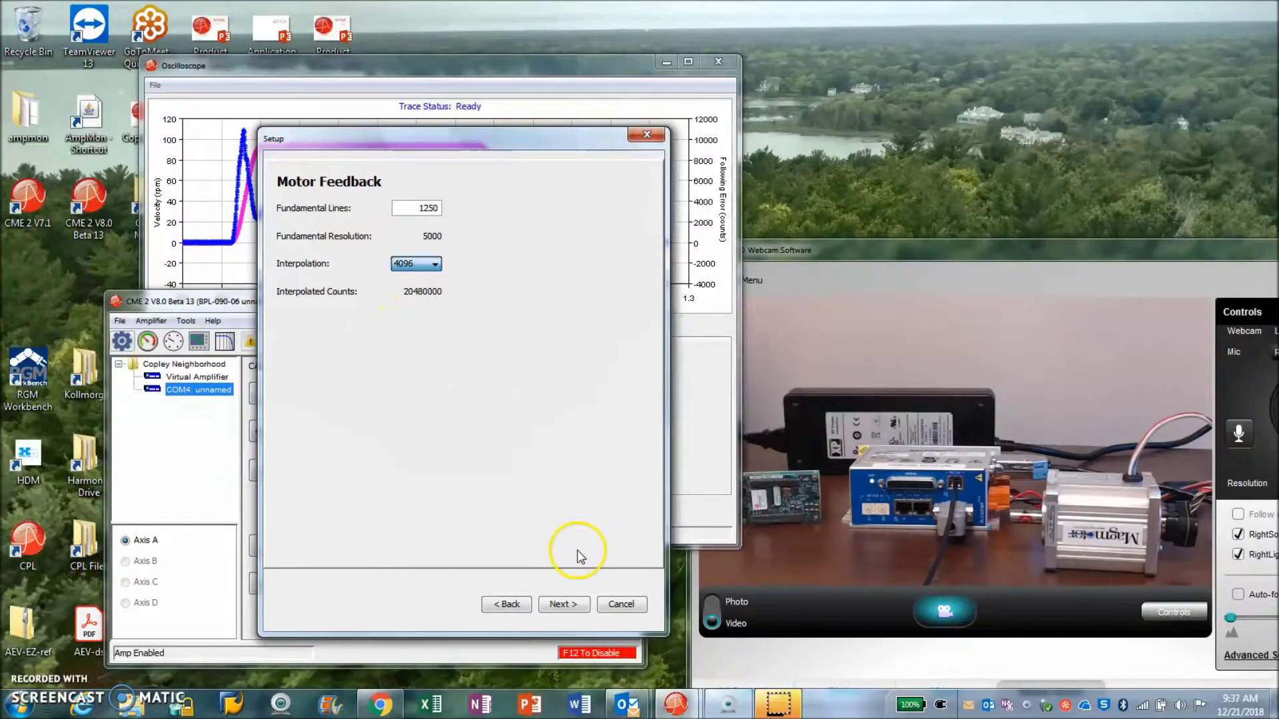
Set the oscilloscope profile Distance to 20480000 and start the move with recording
left_click(620, 604)
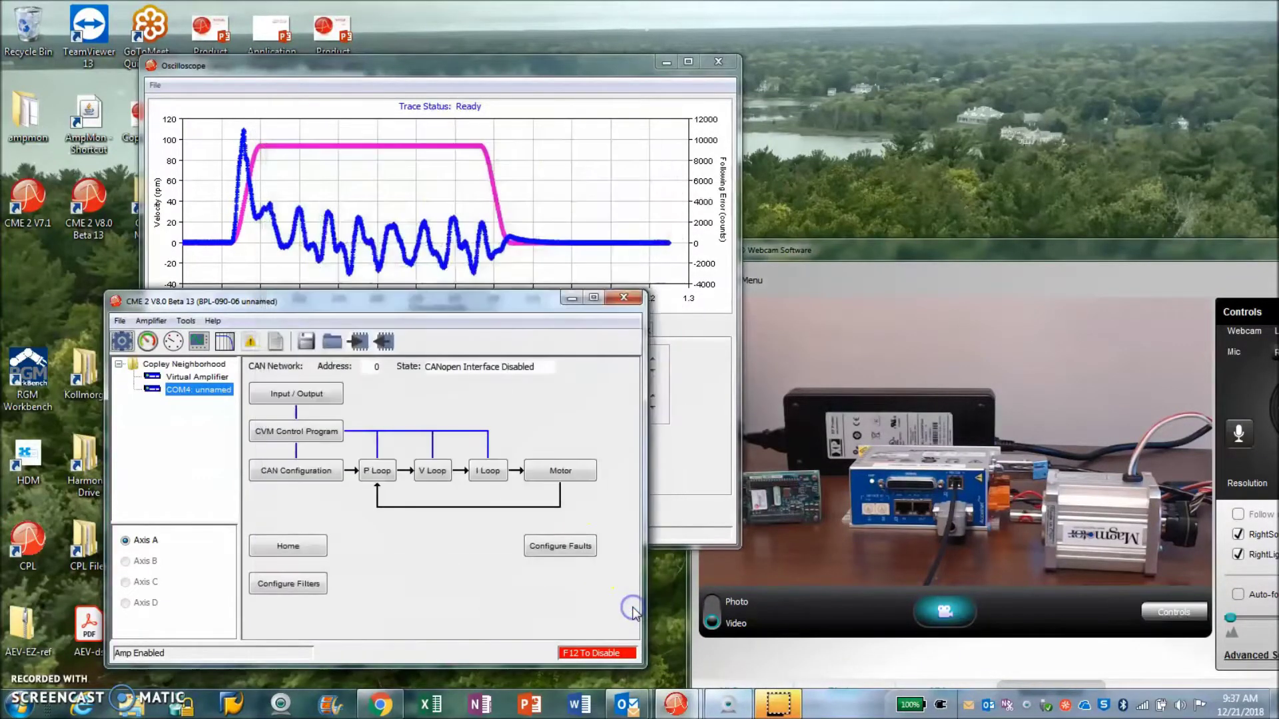
left_click(524, 422)
left_click(457, 198)
left_click(184, 470)
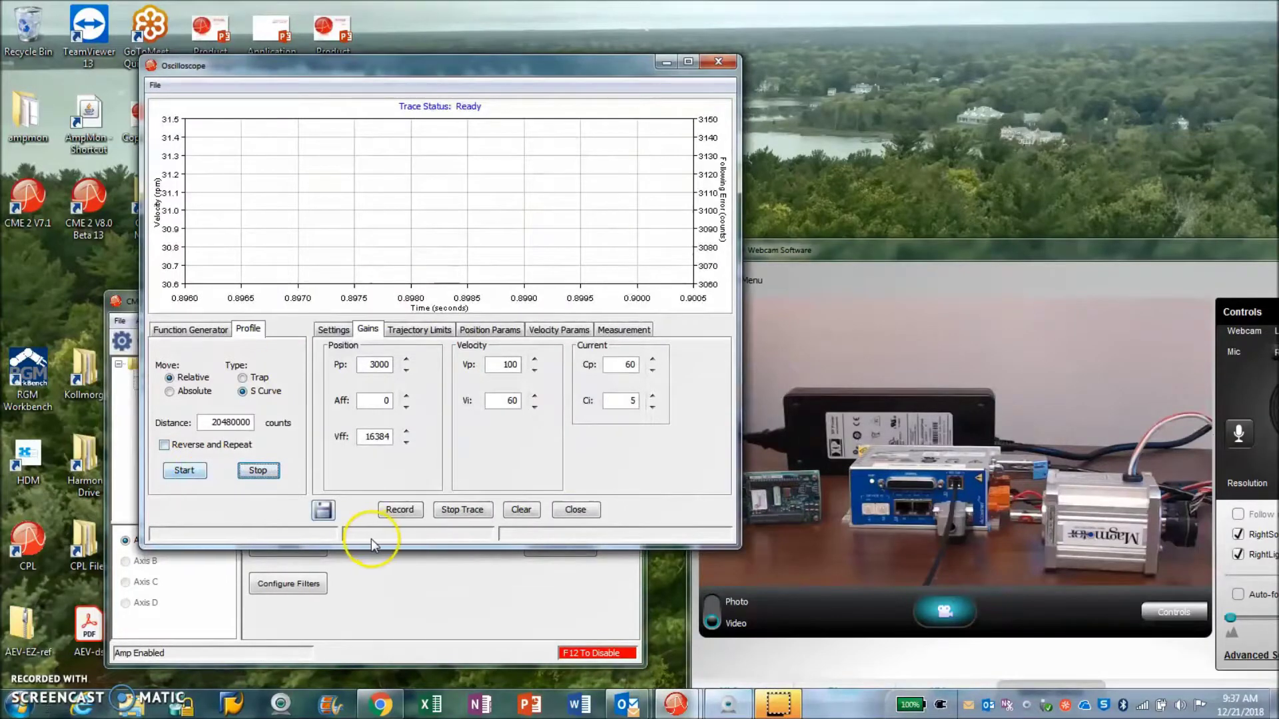
left_click(195, 473)
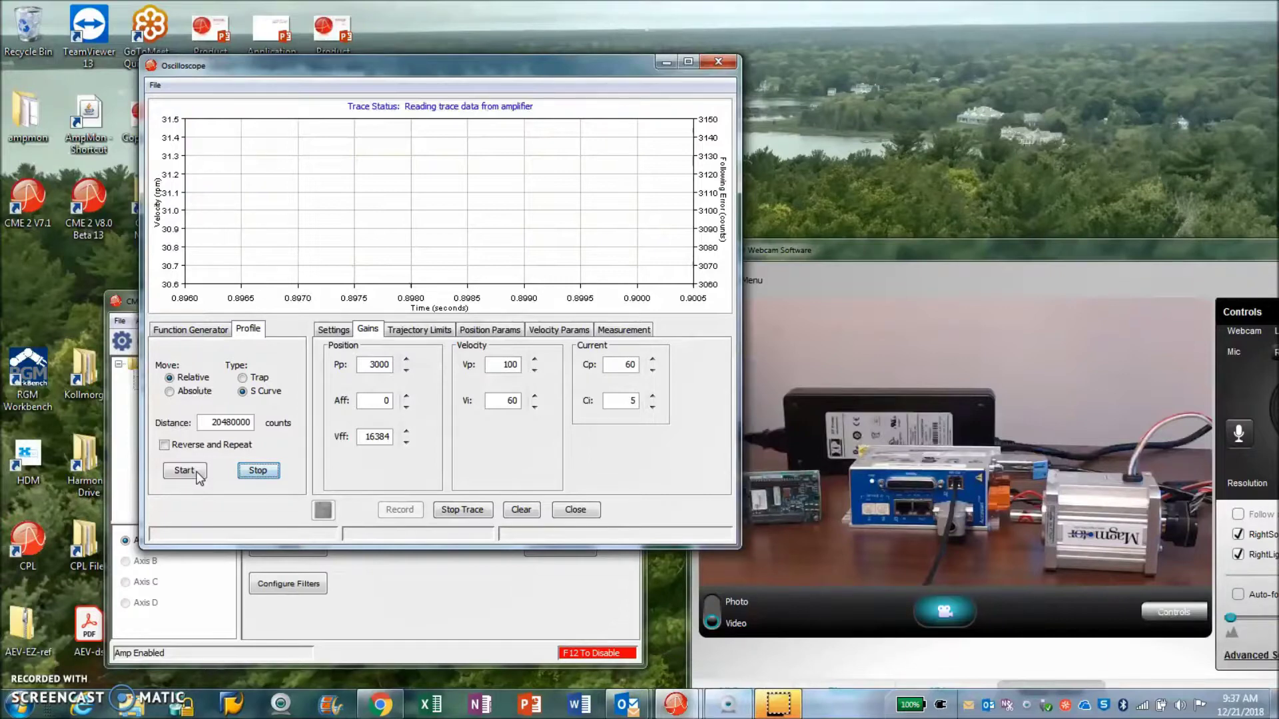
Review the move's velocity and acceleration limits in Trajectory Limits, then return to Settings
left_click(420, 330)
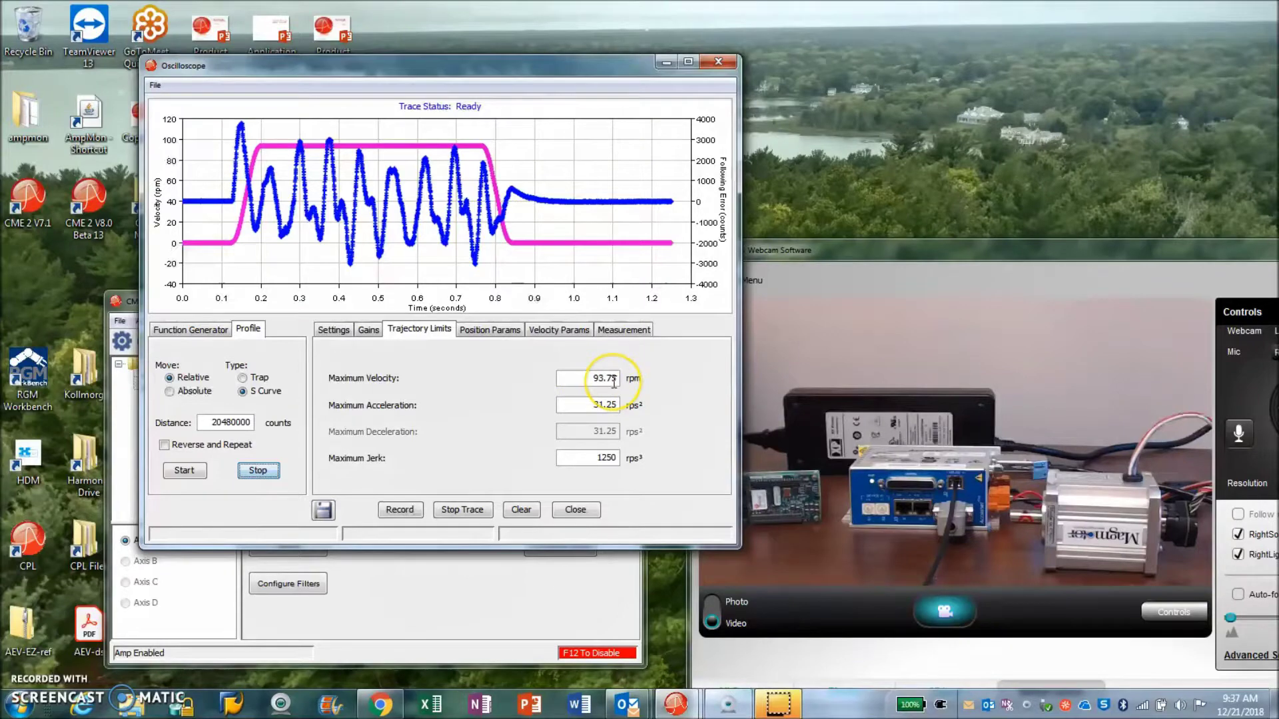
left_click(333, 329)
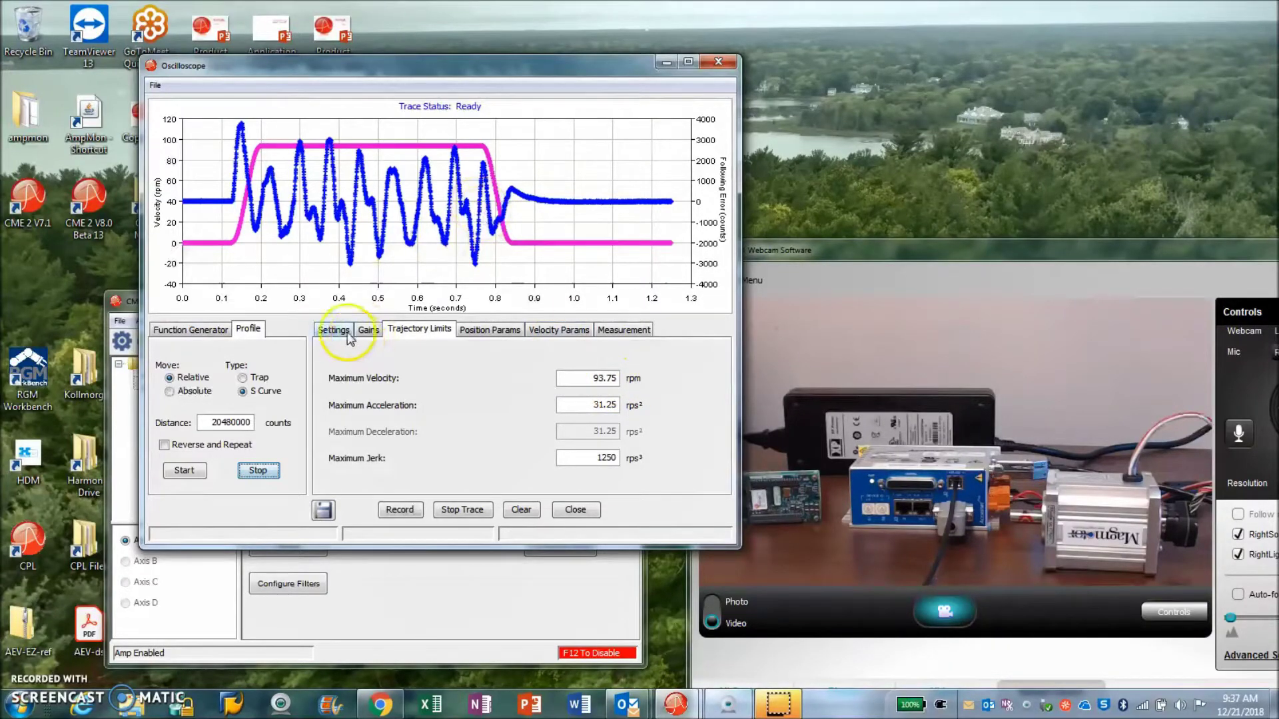
left_click(608, 191)
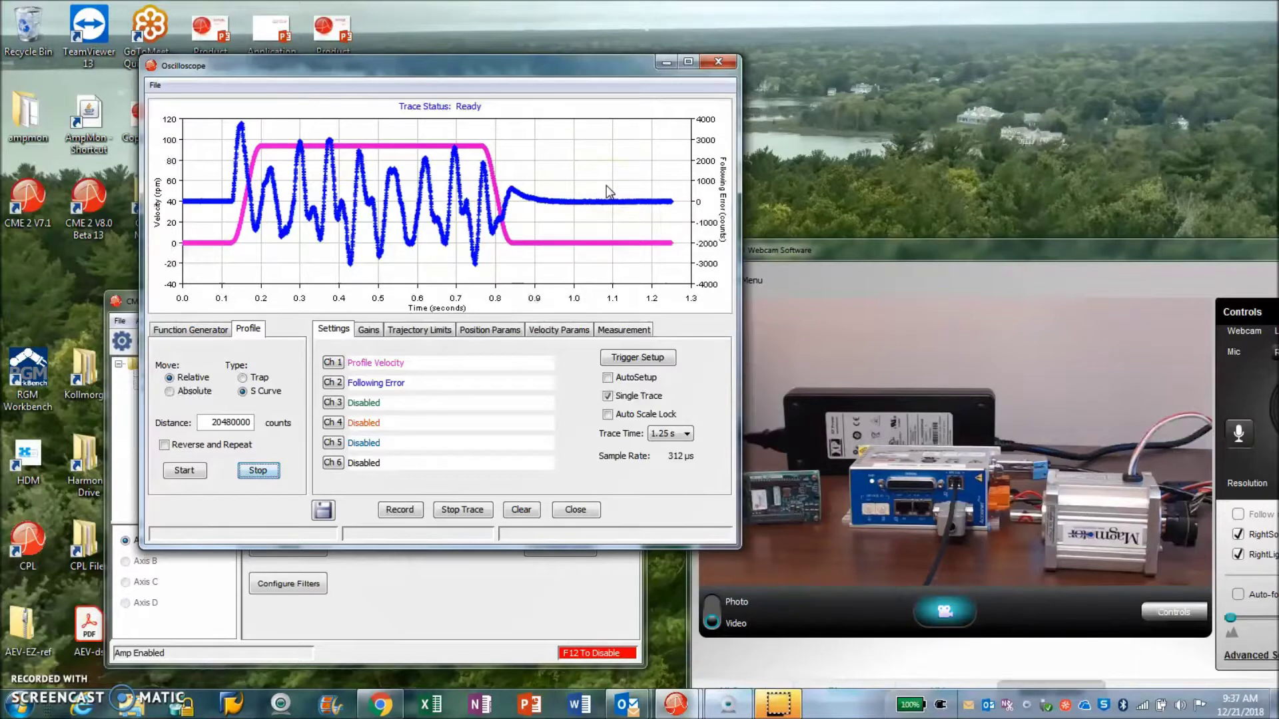
left_click(553, 203)
left_click(248, 234)
Zoom into the standstill ripple near 40 rpm, restore the full trace, and move the scope window up-left
left_click_drag(217, 194, 171, 210)
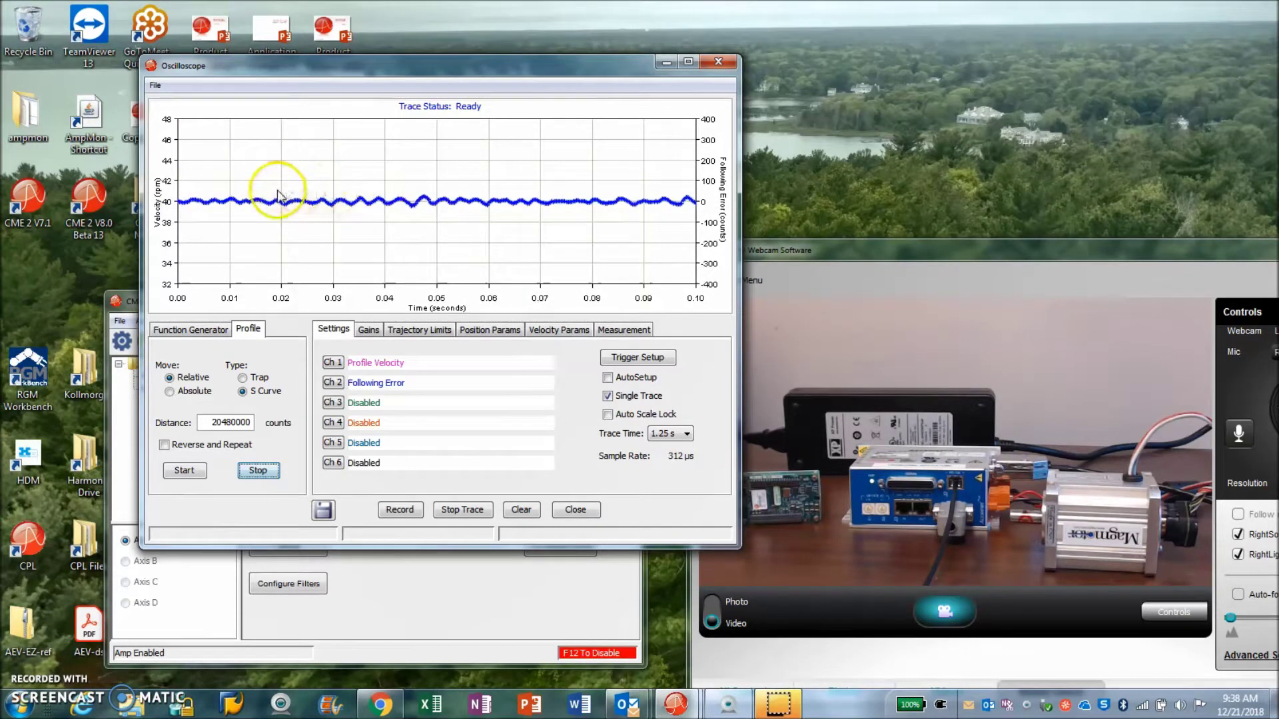
mouse_move(279, 196)
left_mouse_down()
mouse_move(421, 198)
mouse_move(435, 211)
left_mouse_up()
left_click(605, 201)
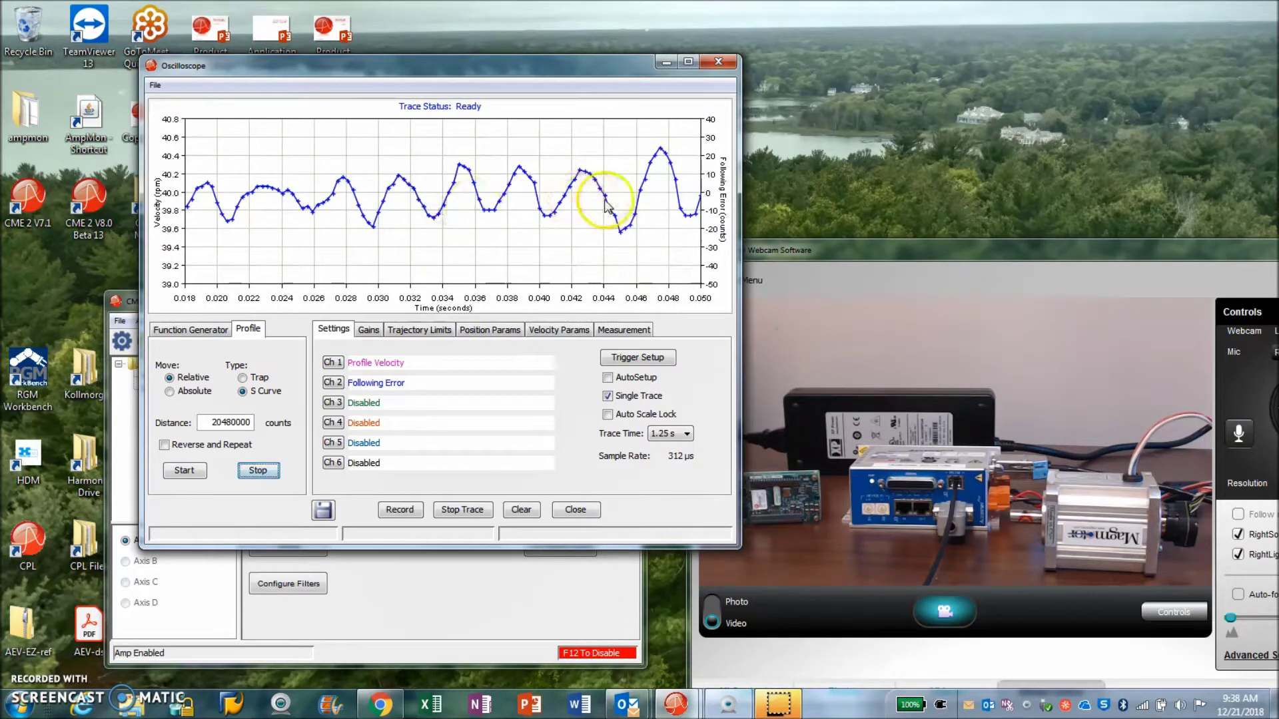
left_click(471, 209)
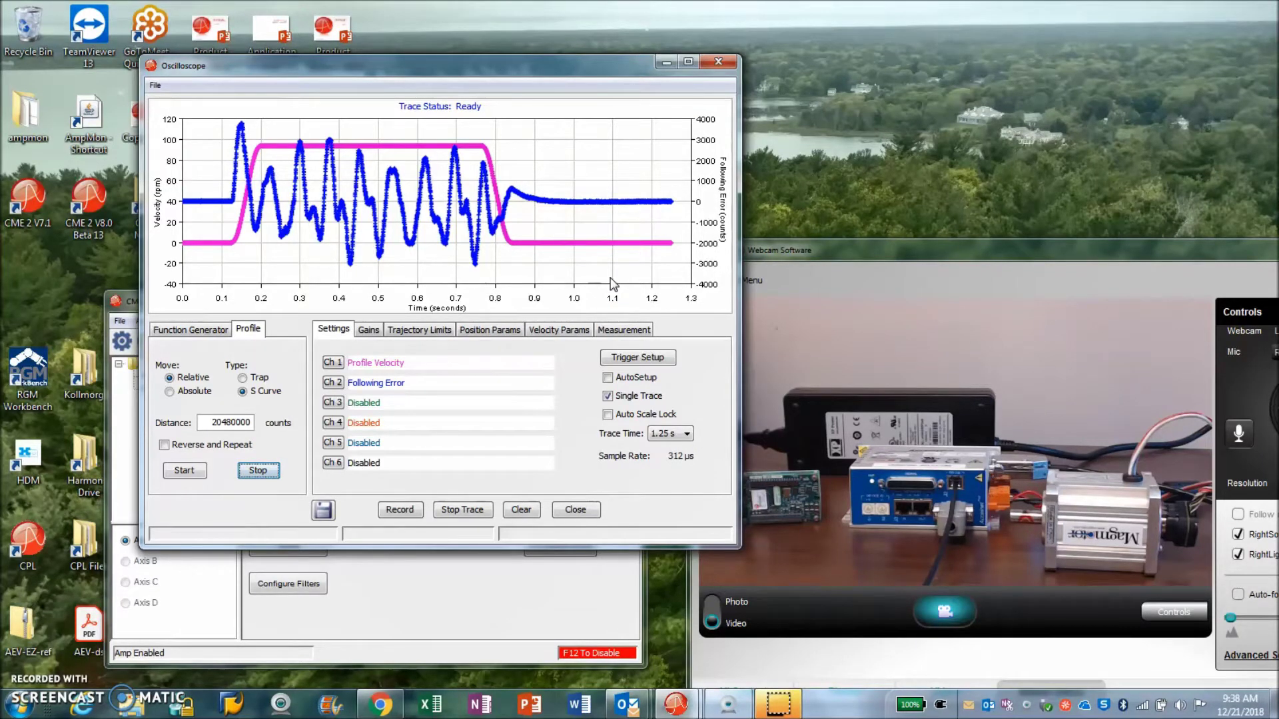
left_click_drag(628, 66, 526, 60)
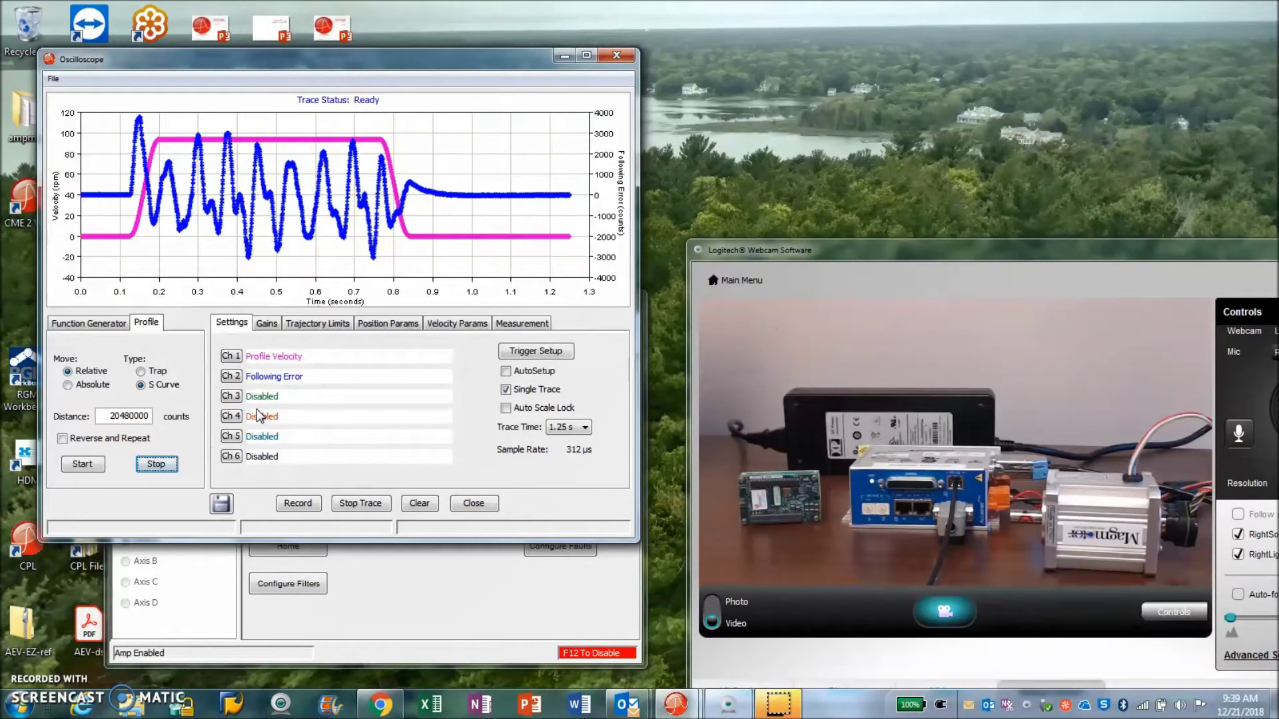
left_click(309, 586)
left_click(393, 586)
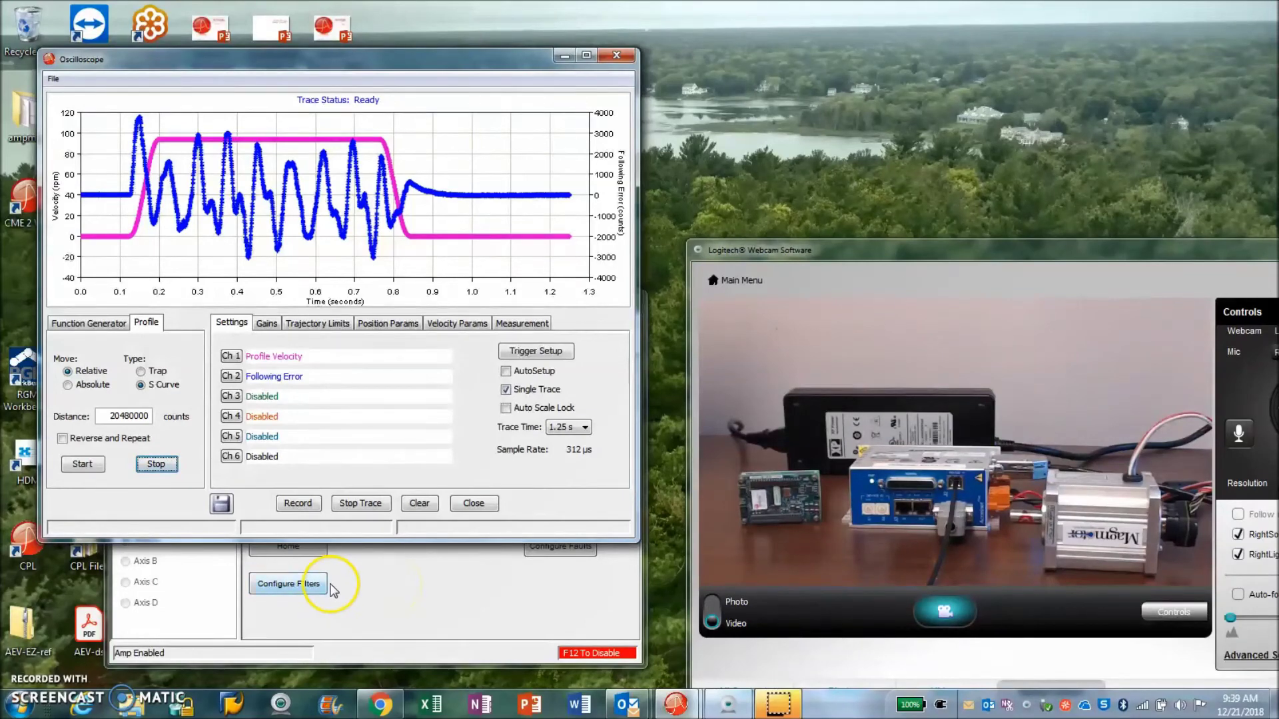